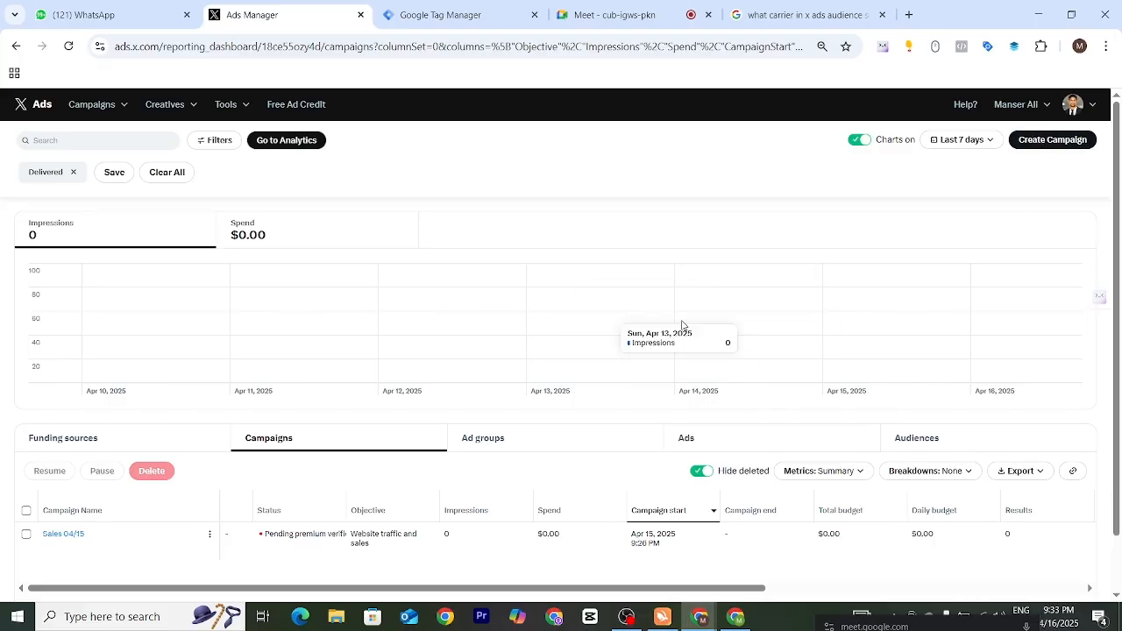
# - Create a new campaign with the Website traffic objective
pyautogui.click(1050, 143)
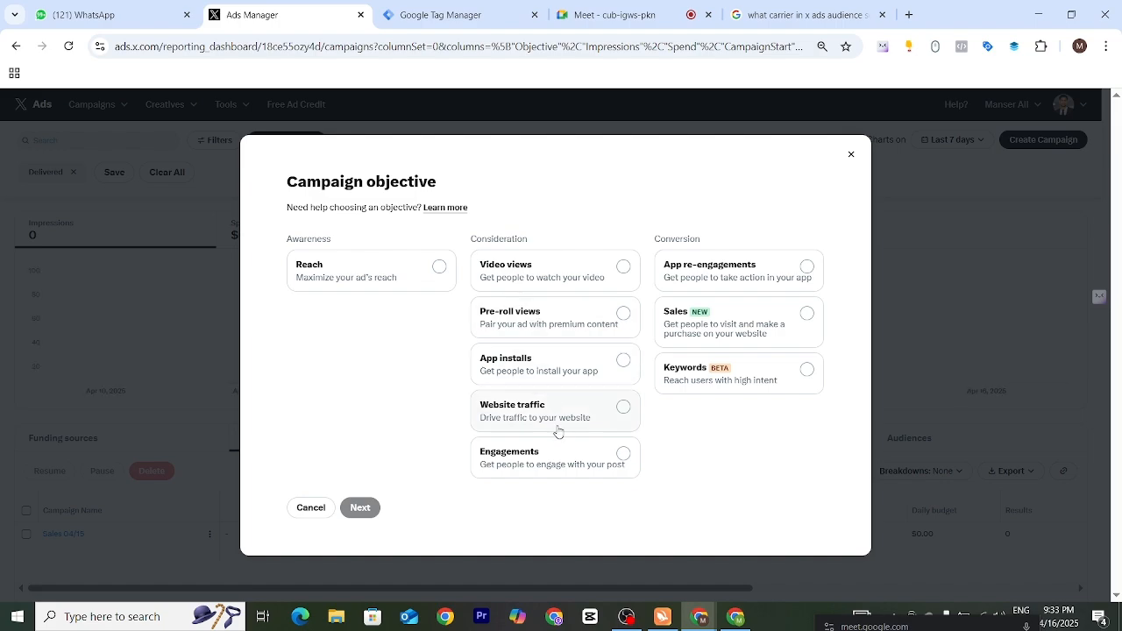
pyautogui.click(623, 410)
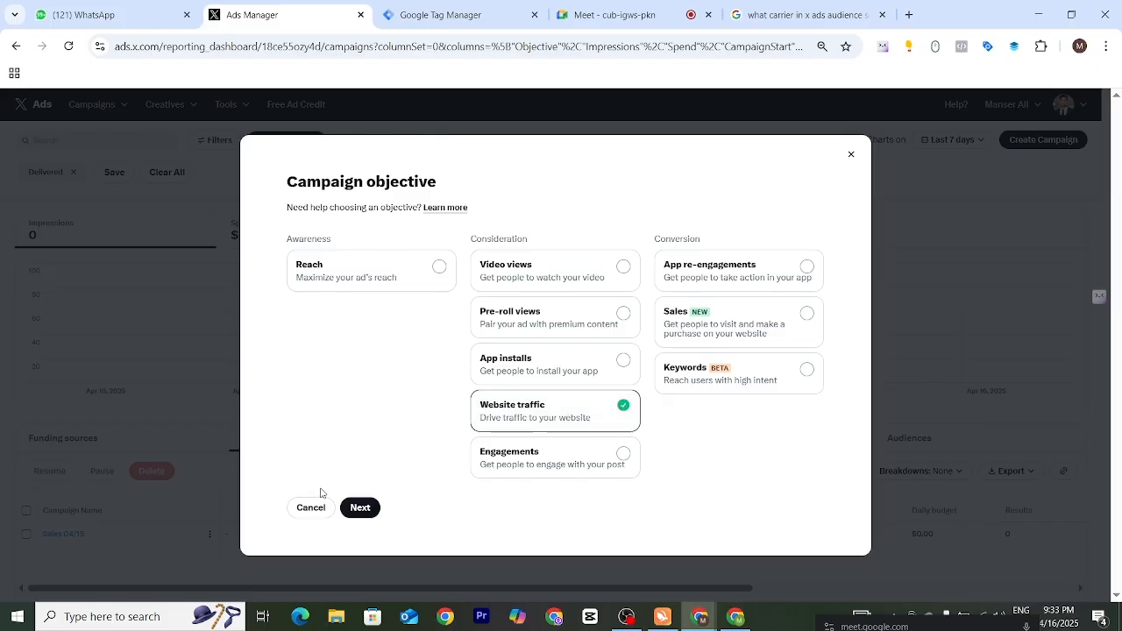
pyautogui.click(357, 512)
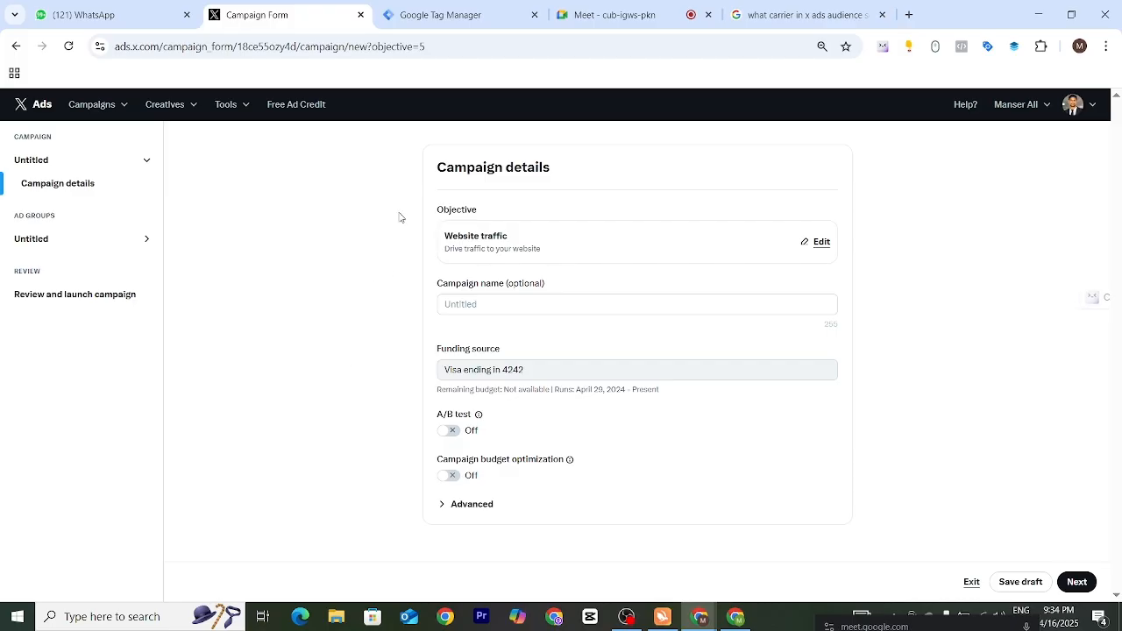
pyautogui.moveTo(430, 171); pyautogui.dragTo(561, 168)
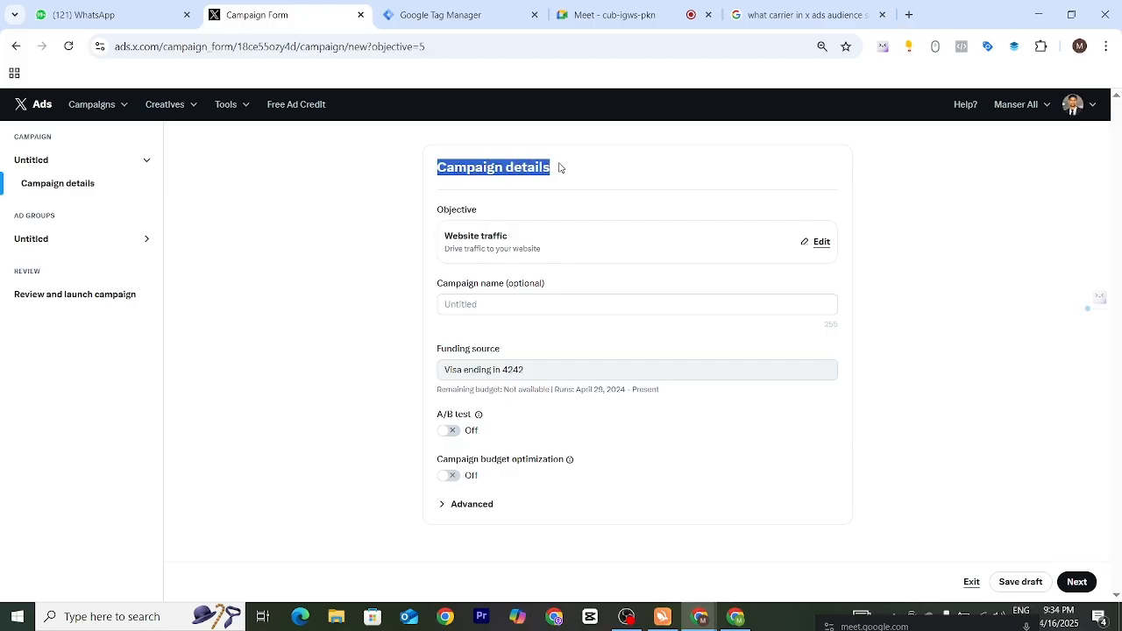
pyautogui.moveTo(431, 211); pyautogui.dragTo(884, 297)
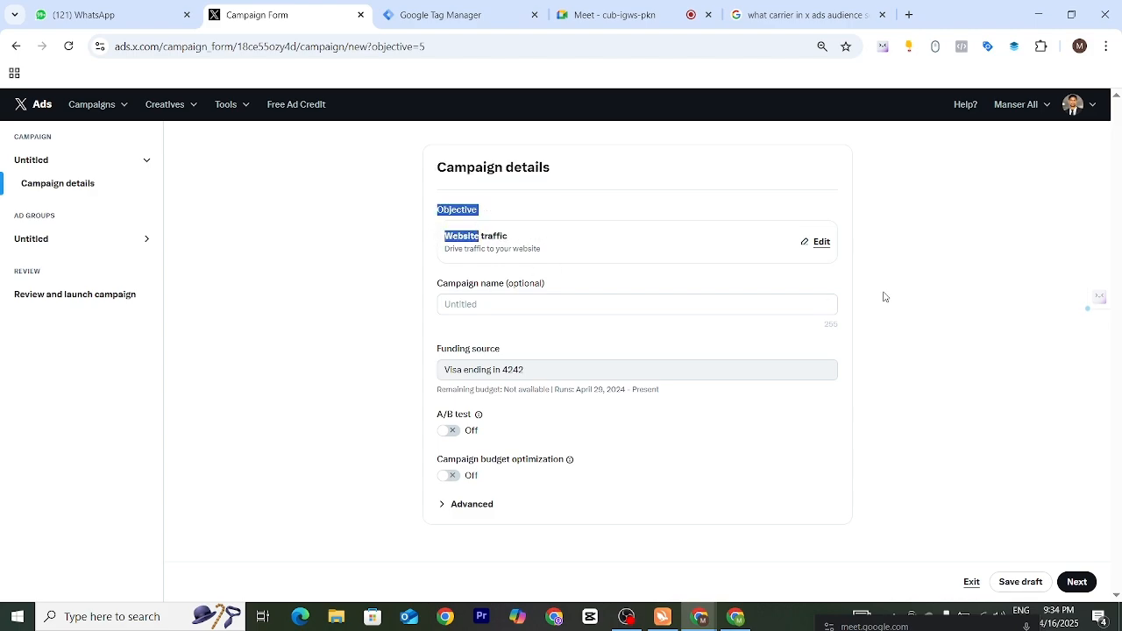
pyautogui.click(933, 281)
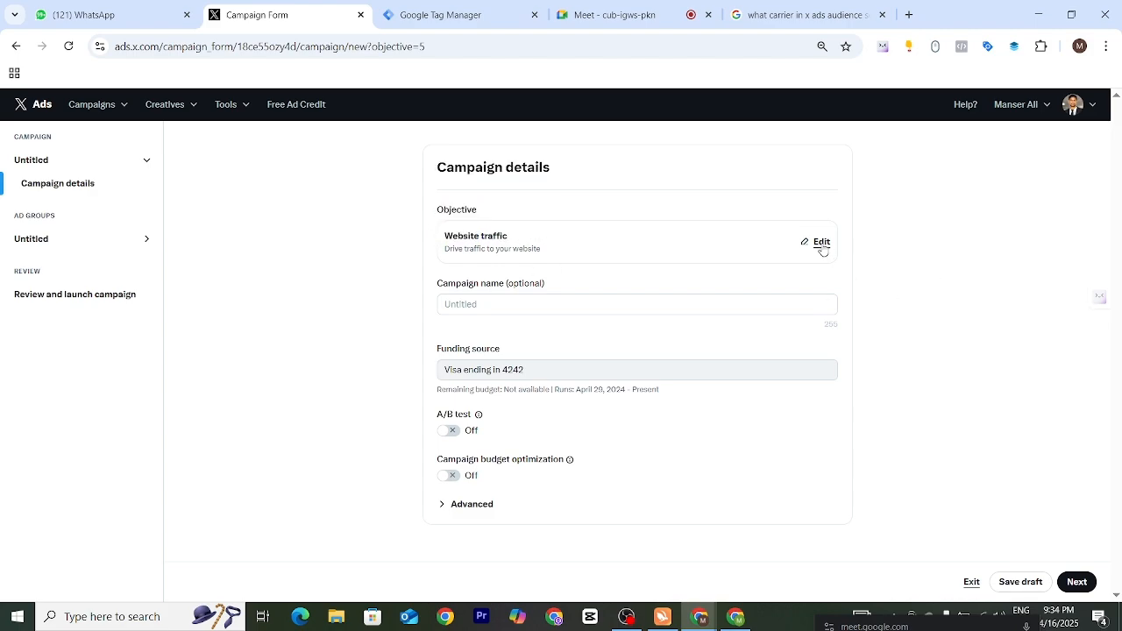
pyautogui.click(821, 243)
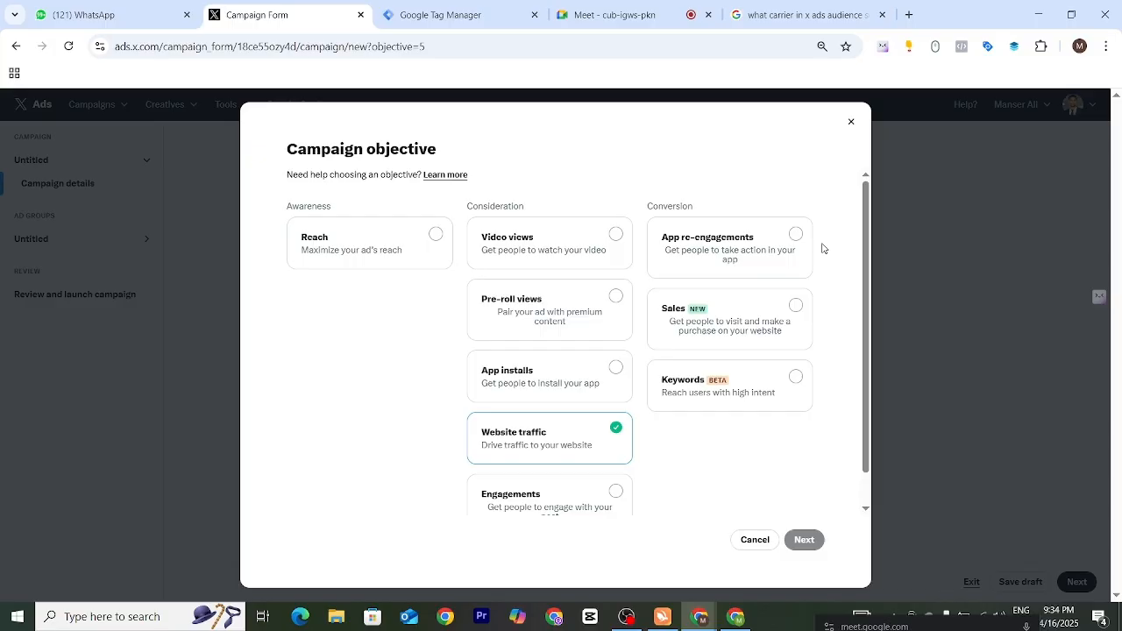
pyautogui.click(754, 540)
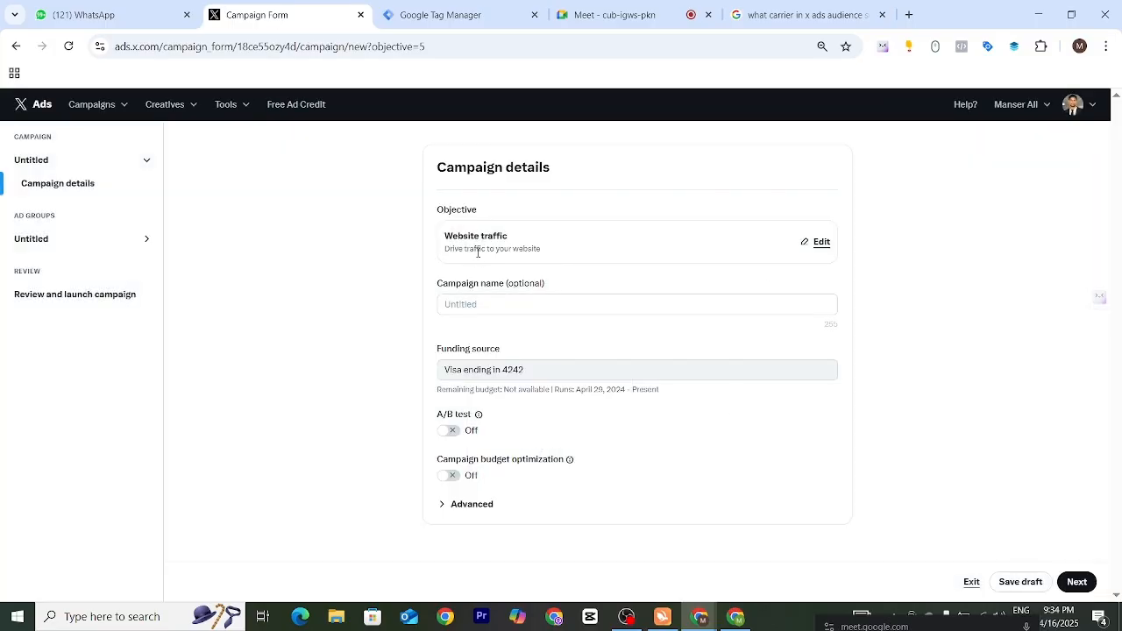
# - Name the campaign "Wb traffic 16"
pyautogui.moveTo(437, 283); pyautogui.dragTo(484, 314)
pyautogui.click(484, 304)
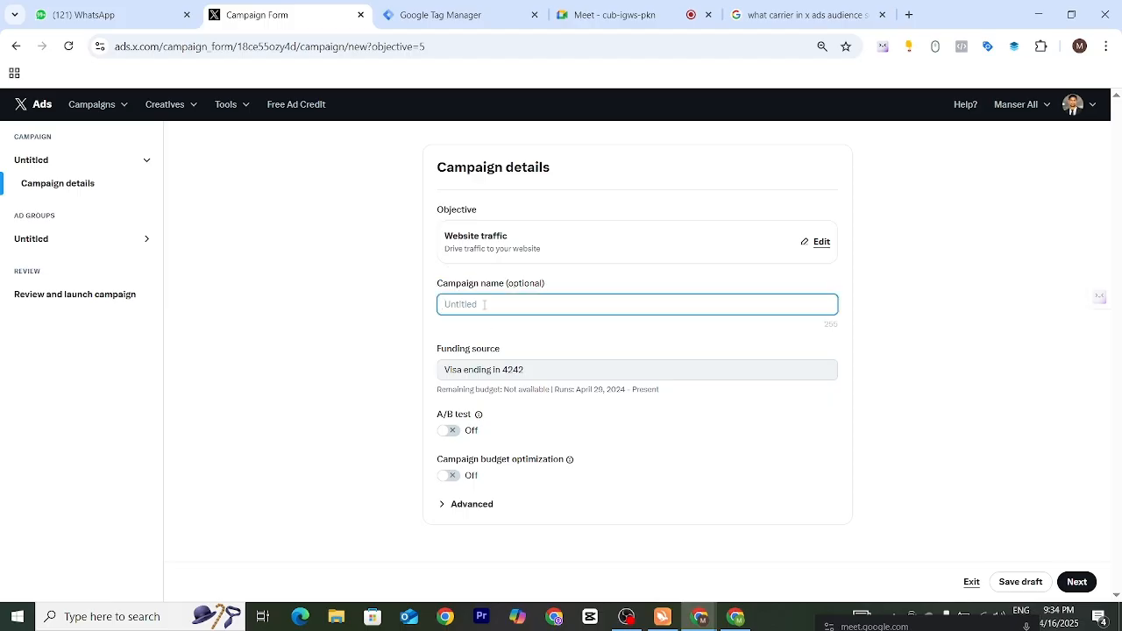
pyautogui.write('We')
pyautogui.write(' traff')
pyautogui.write('ic')
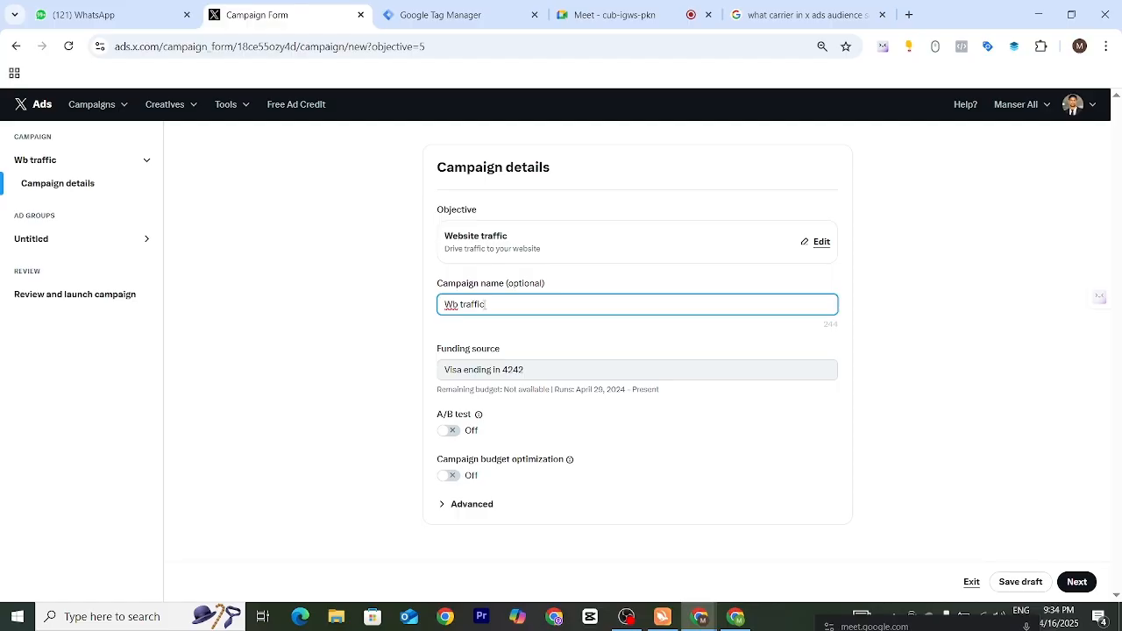
pyautogui.write(' 16')
pyautogui.click(441, 355)
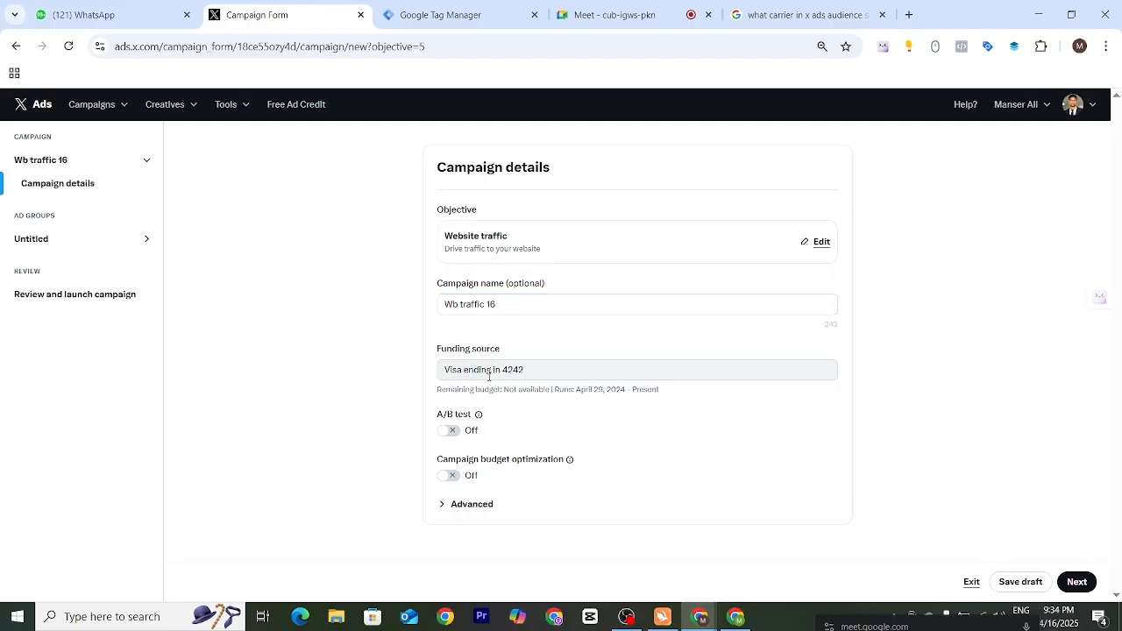
pyautogui.moveTo(444, 372); pyautogui.dragTo(662, 376)
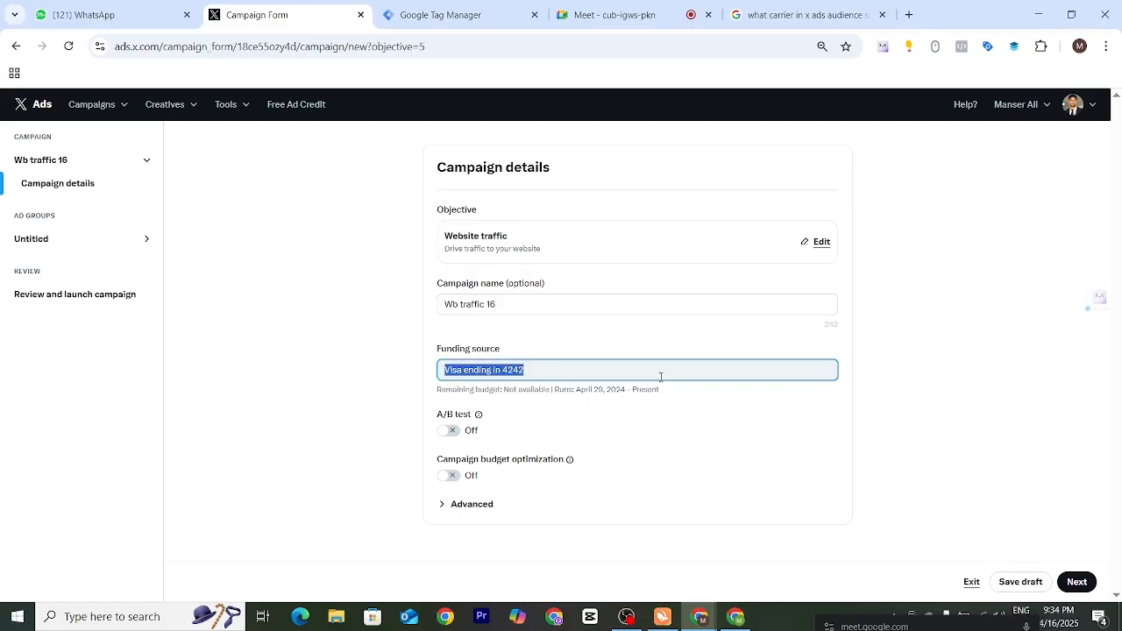
pyautogui.click(898, 394)
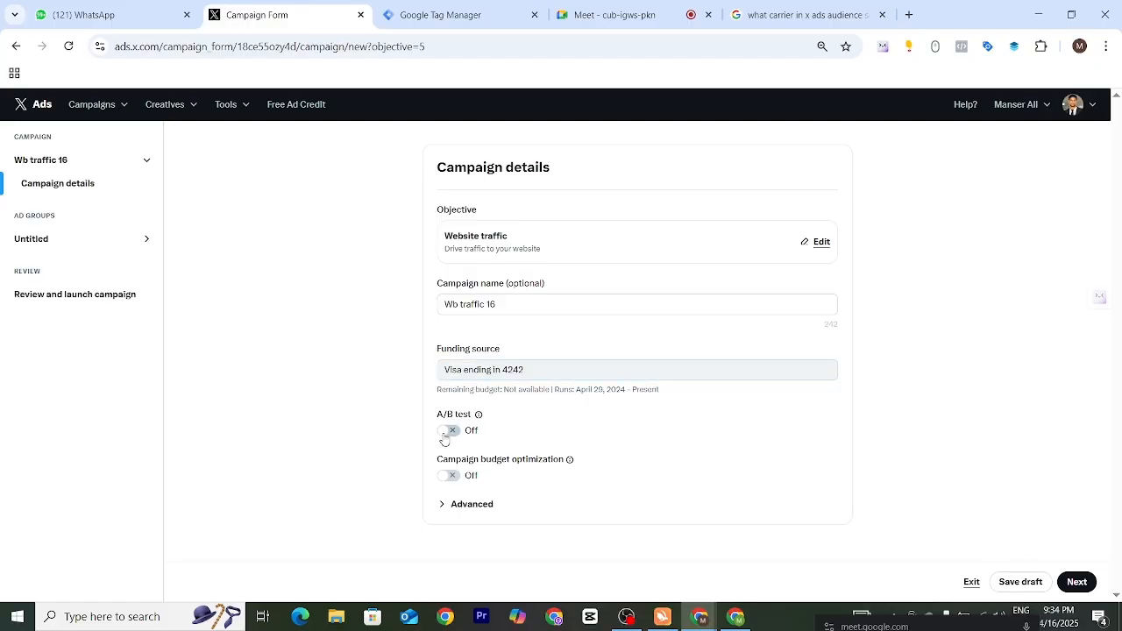
pyautogui.moveTo(423, 423); pyautogui.dragTo(536, 441)
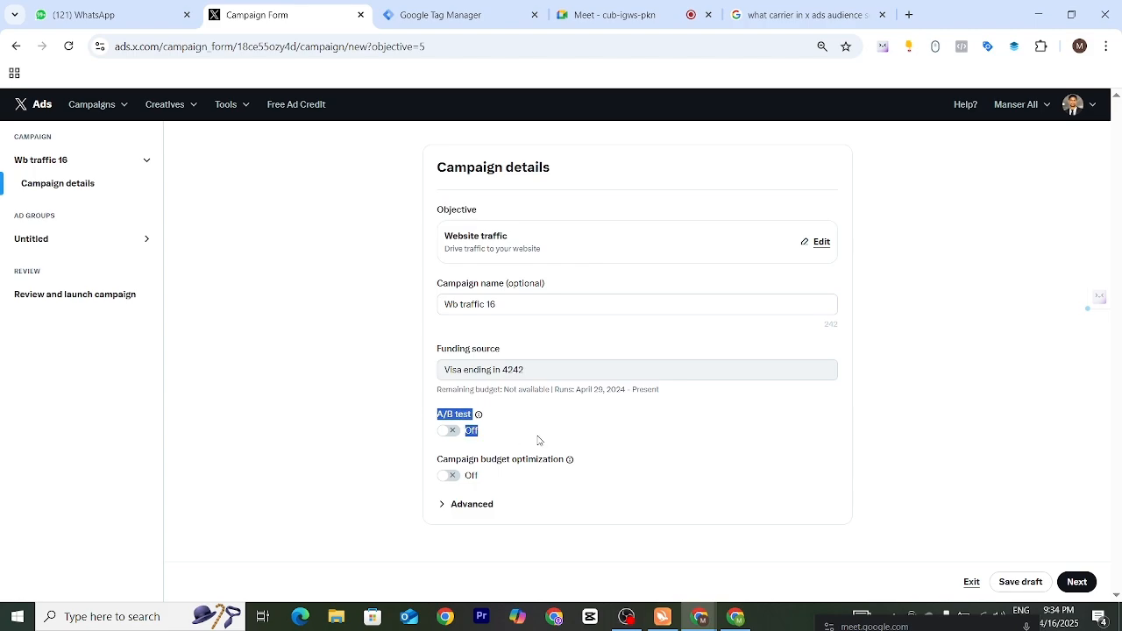
pyautogui.click(540, 432)
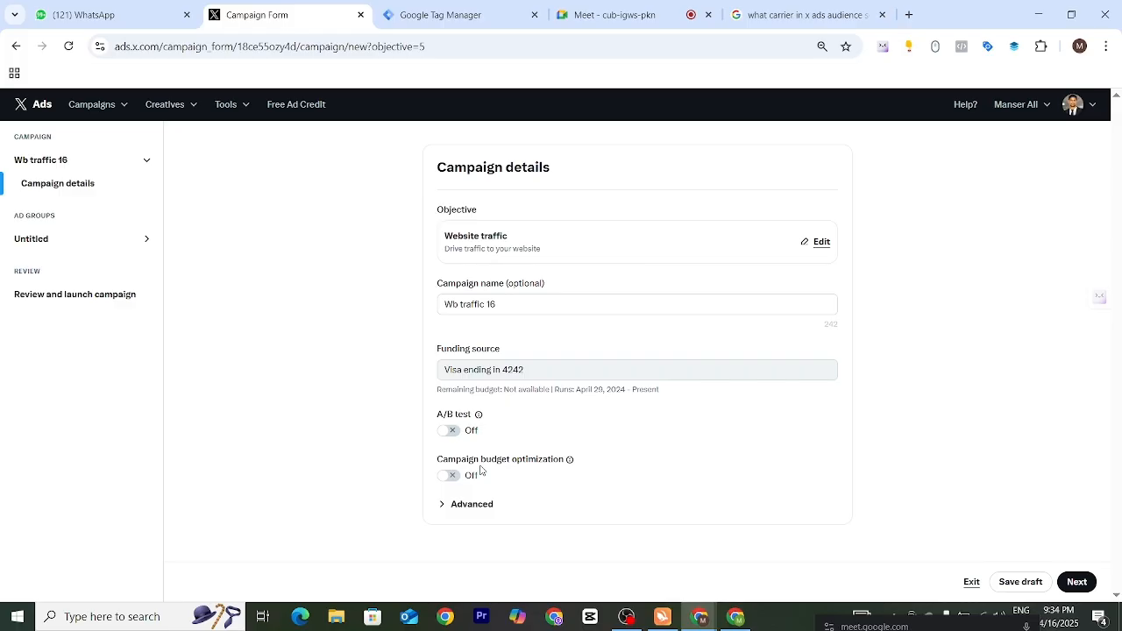
# - Turn on campaign budget optimization and set the daily campaign budget to 50 USD
pyautogui.click(453, 478)
pyautogui.click(449, 477)
pyautogui.click(449, 477)
pyautogui.scroll(-1, 530, 473)
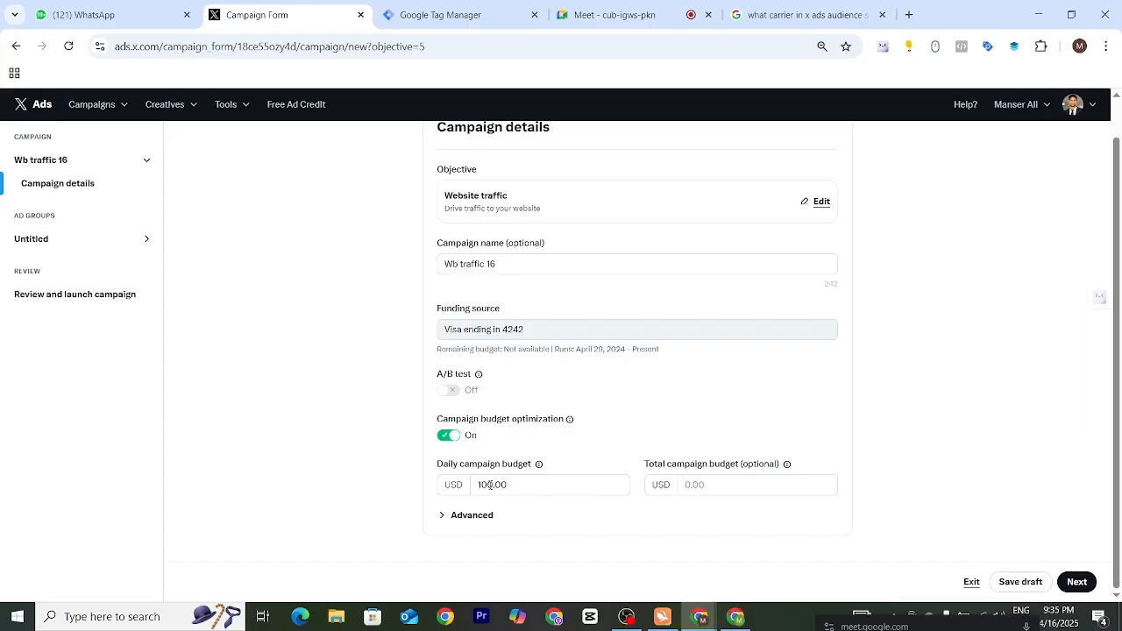
pyautogui.click(492, 485)
pyautogui.press('BackSpace')
pyautogui.press('BackSpace')
pyautogui.press('BackSpace')
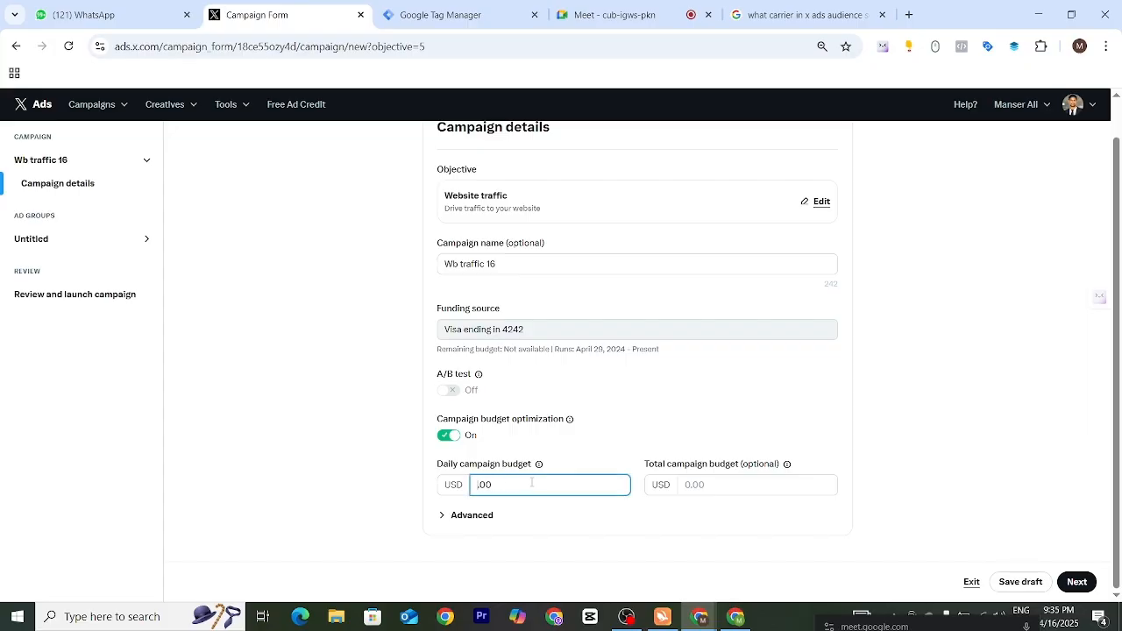
pyautogui.write('50')
pyautogui.moveTo(439, 467); pyautogui.dragTo(558, 463)
pyautogui.click(558, 463)
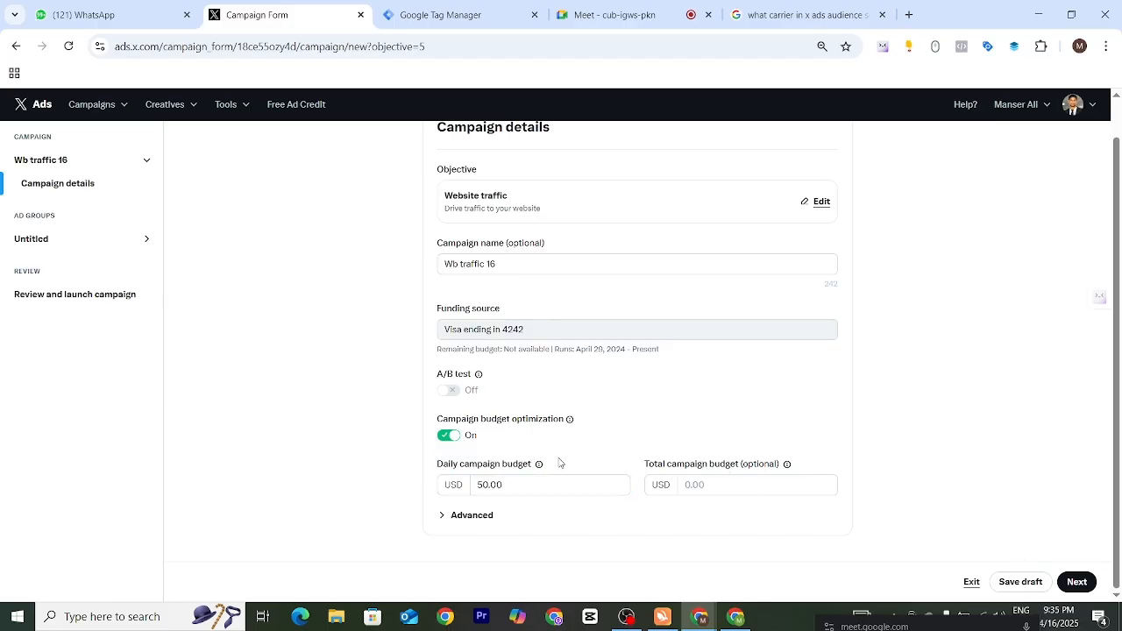
# - Expand the advanced campaign settings and examine the Standard and Accelerated pacing options
pyautogui.click(518, 489)
pyautogui.click(487, 487)
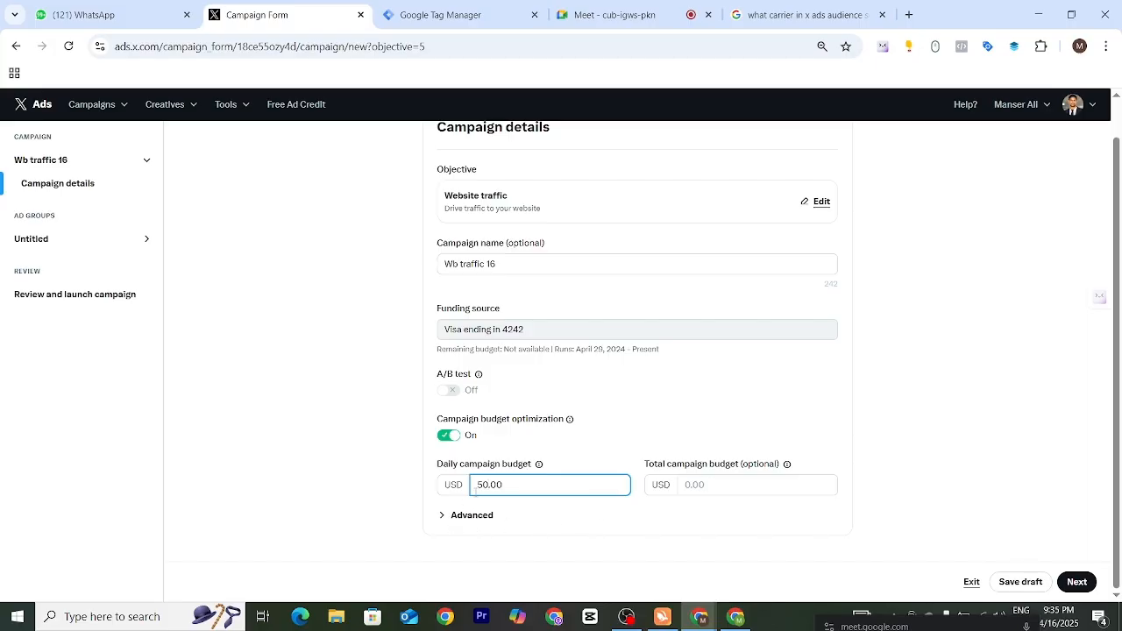
pyautogui.click(461, 519)
pyautogui.scroll(-1, 559, 509)
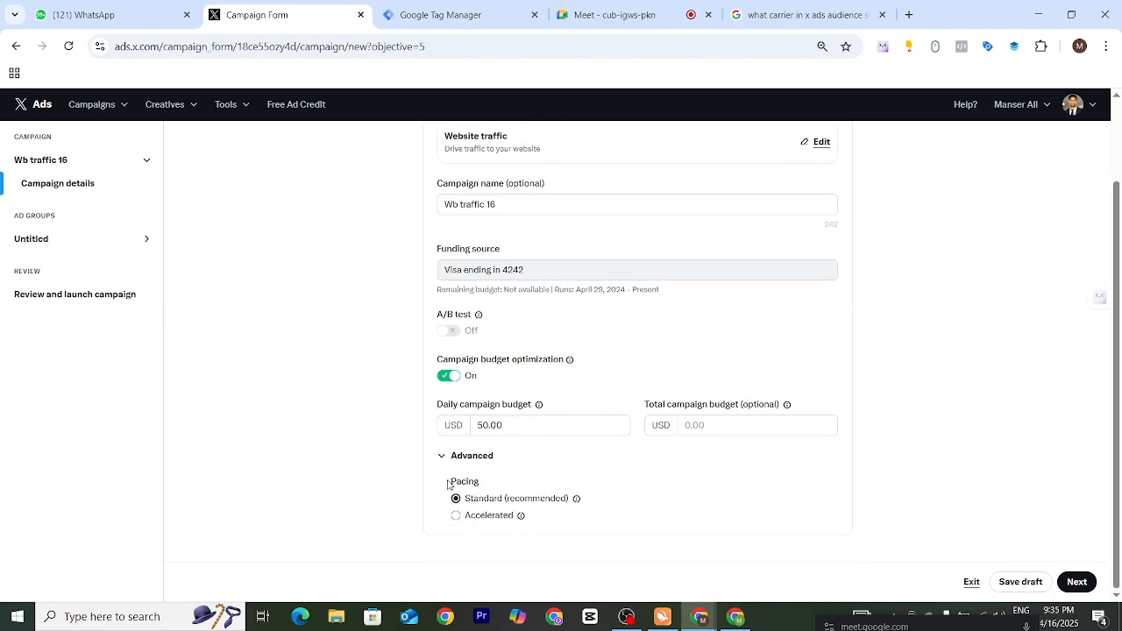
pyautogui.moveTo(451, 483); pyautogui.dragTo(491, 484)
pyautogui.click(589, 472)
pyautogui.moveTo(463, 498); pyautogui.dragTo(595, 500)
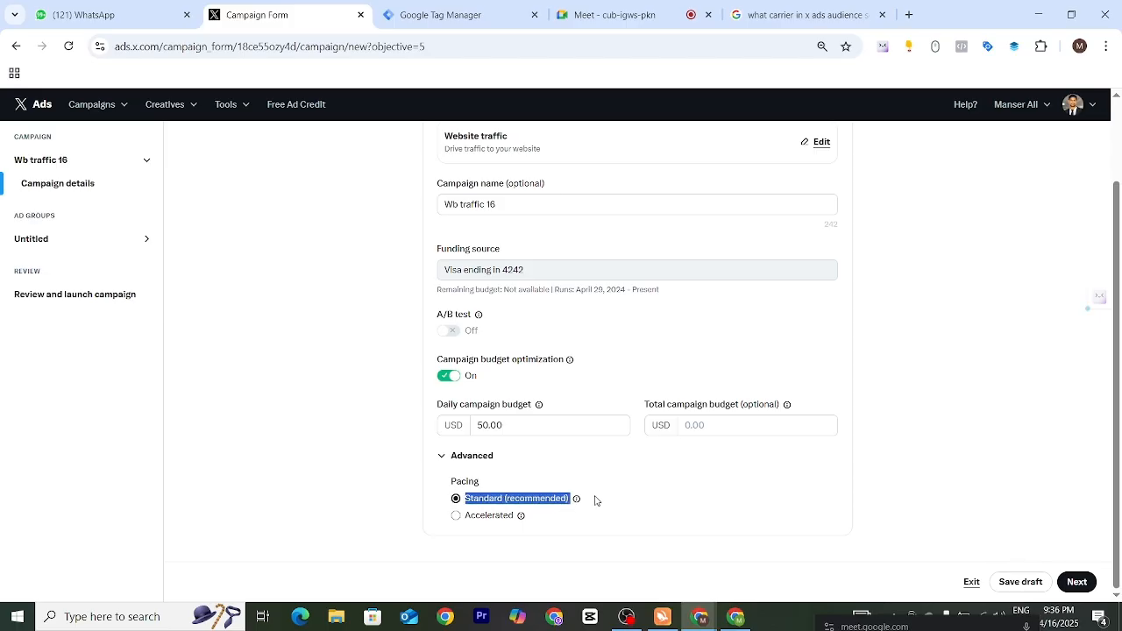
pyautogui.click(621, 497)
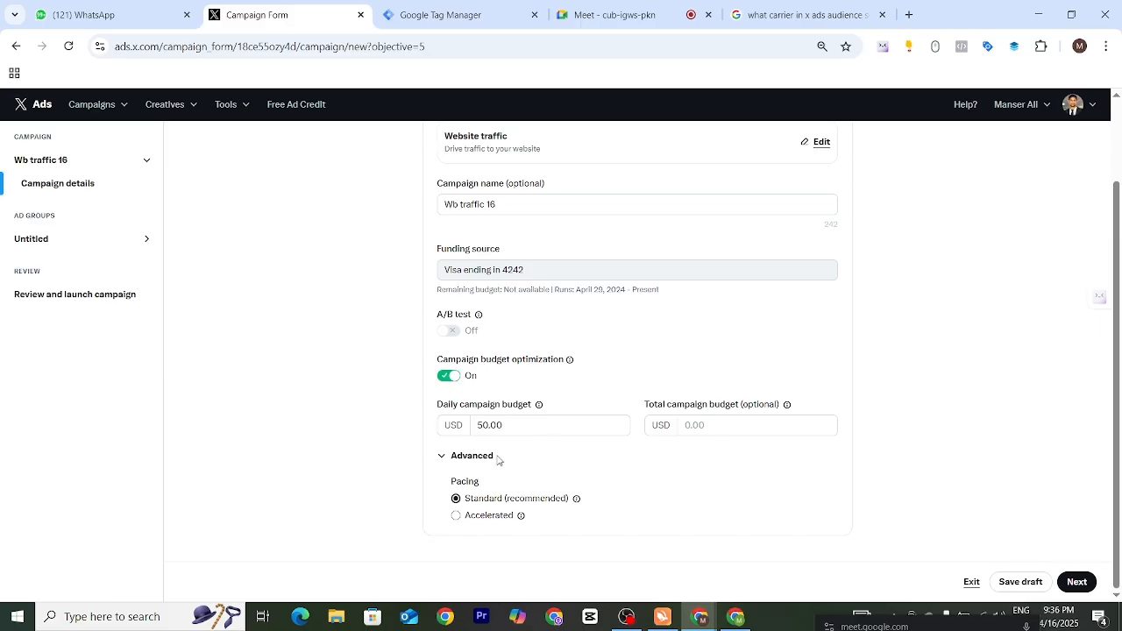
# - Turn off campaign budget optimization and continue to the ad group details
pyautogui.click(449, 376)
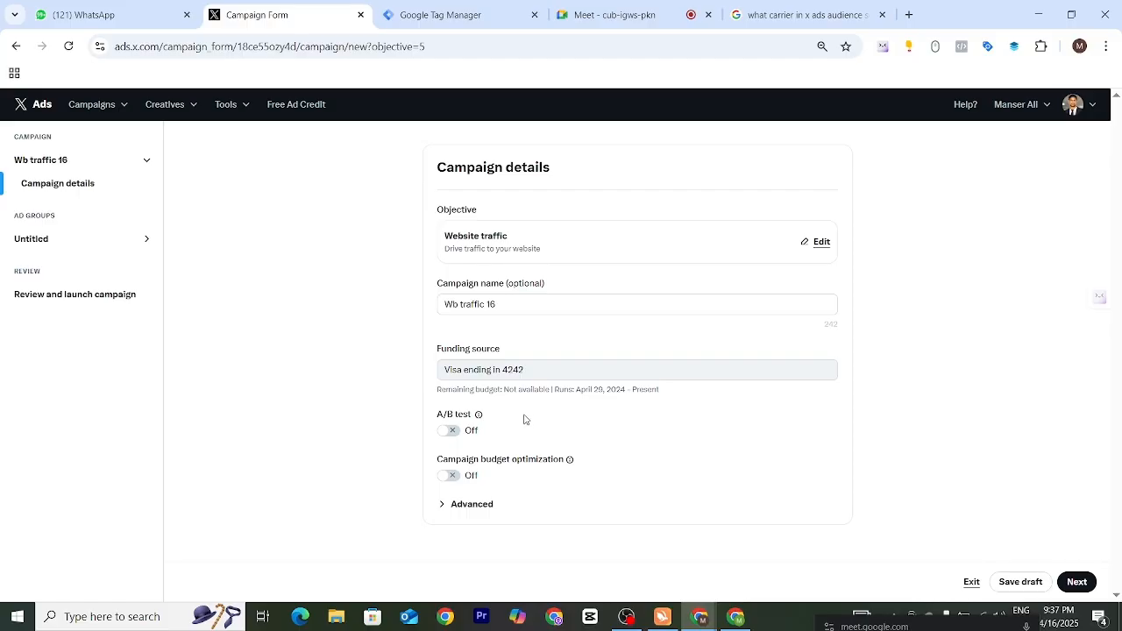
pyautogui.click(1076, 581)
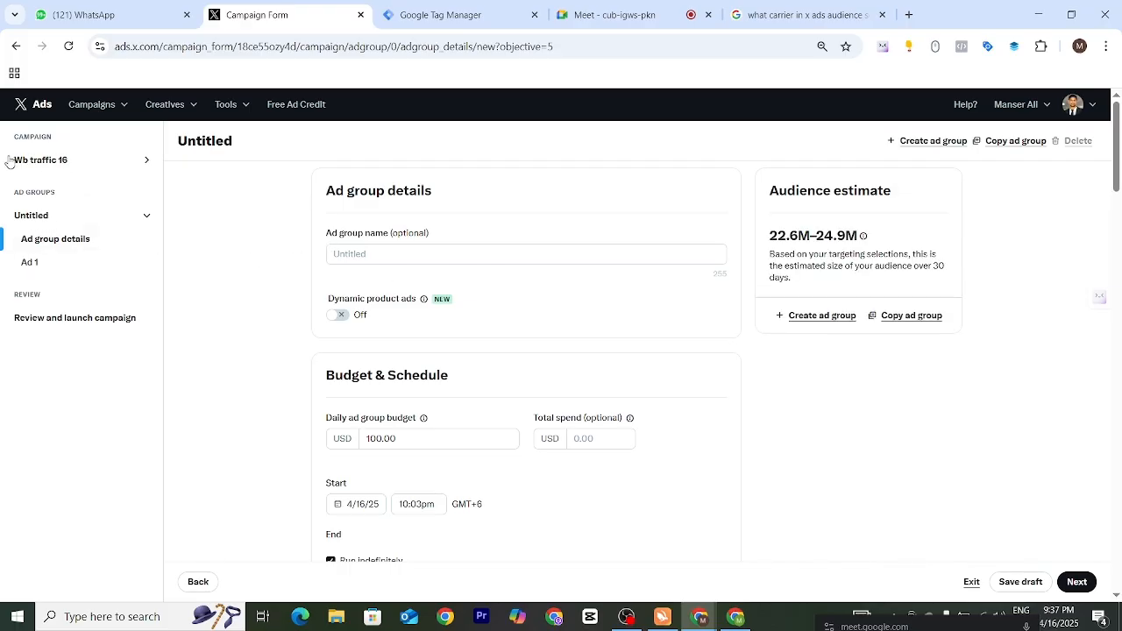
pyautogui.moveTo(9, 160); pyautogui.dragTo(71, 162)
pyautogui.moveTo(13, 194); pyautogui.dragTo(57, 192)
# - Name the ad group "wb traffic 16" and read the explanation of Dynamic product ads
pyautogui.click(405, 254)
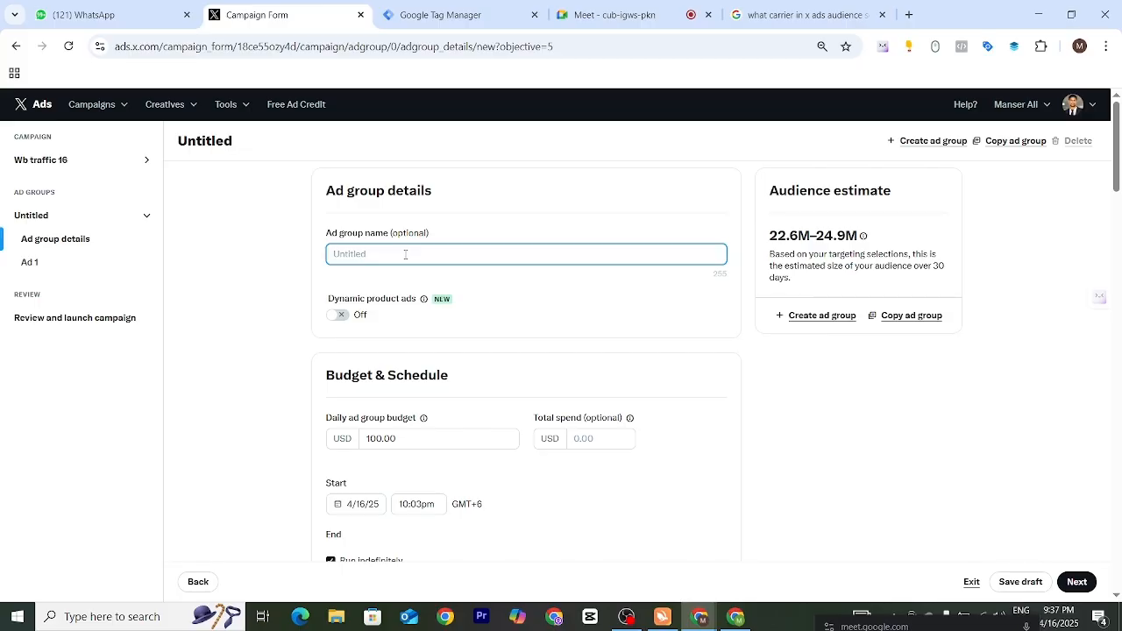
pyautogui.write('wb tr')
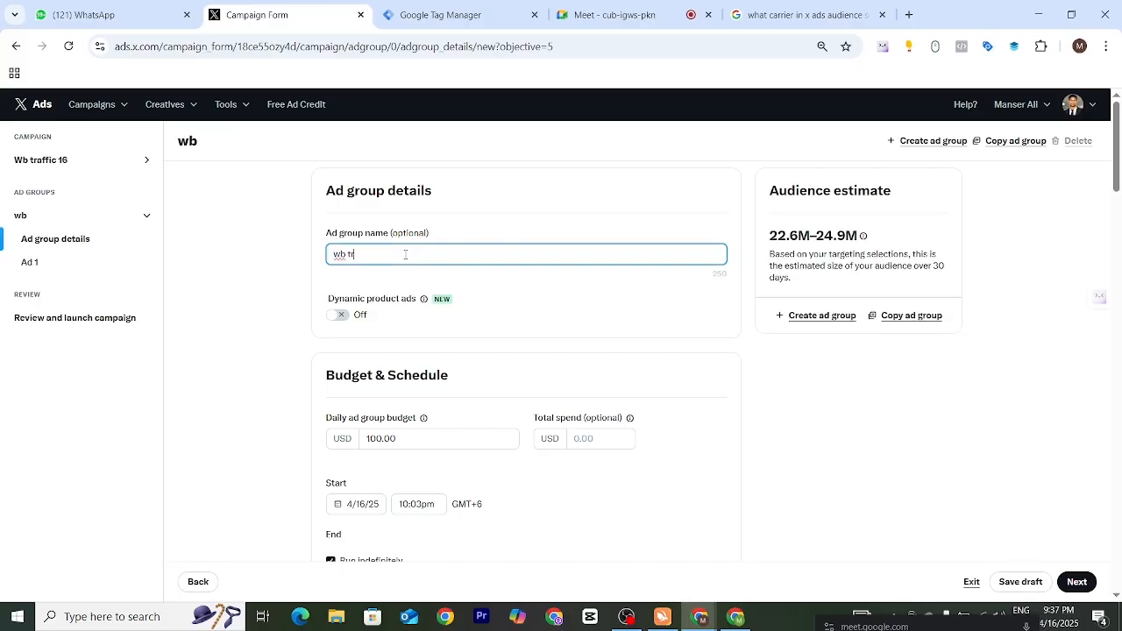
pyautogui.write('affic 16')
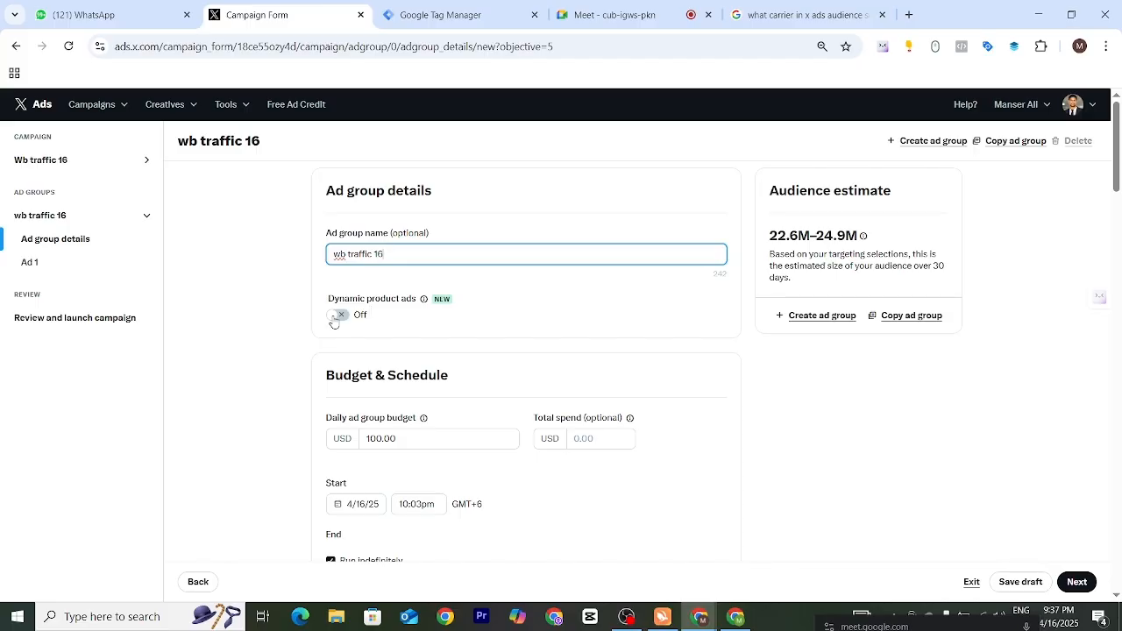
pyautogui.click(424, 300)
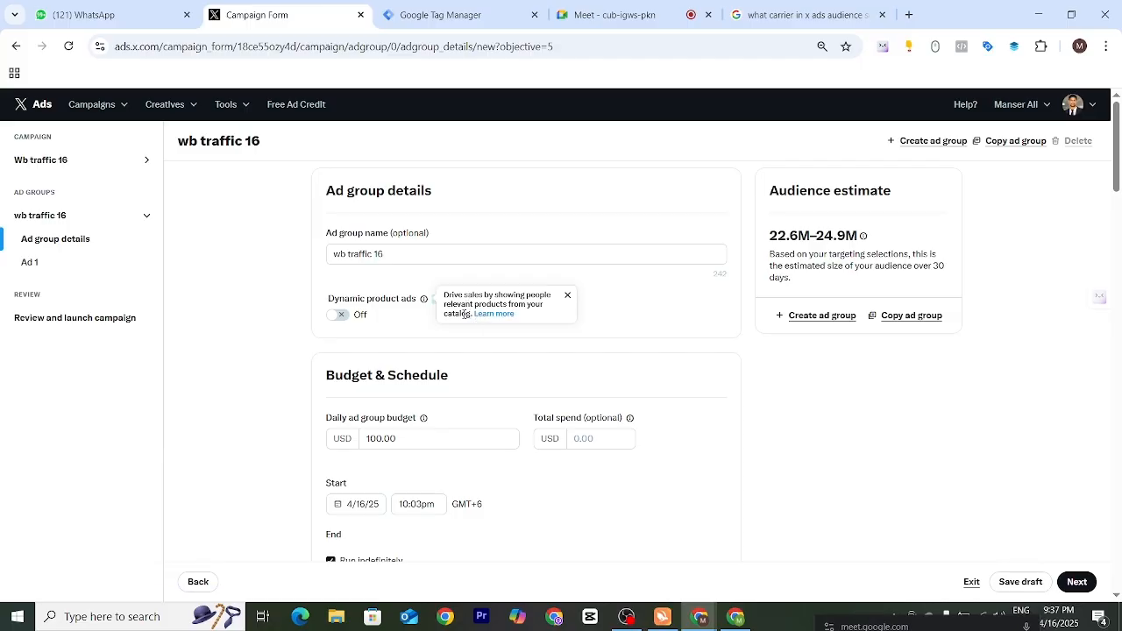
pyautogui.click(408, 317)
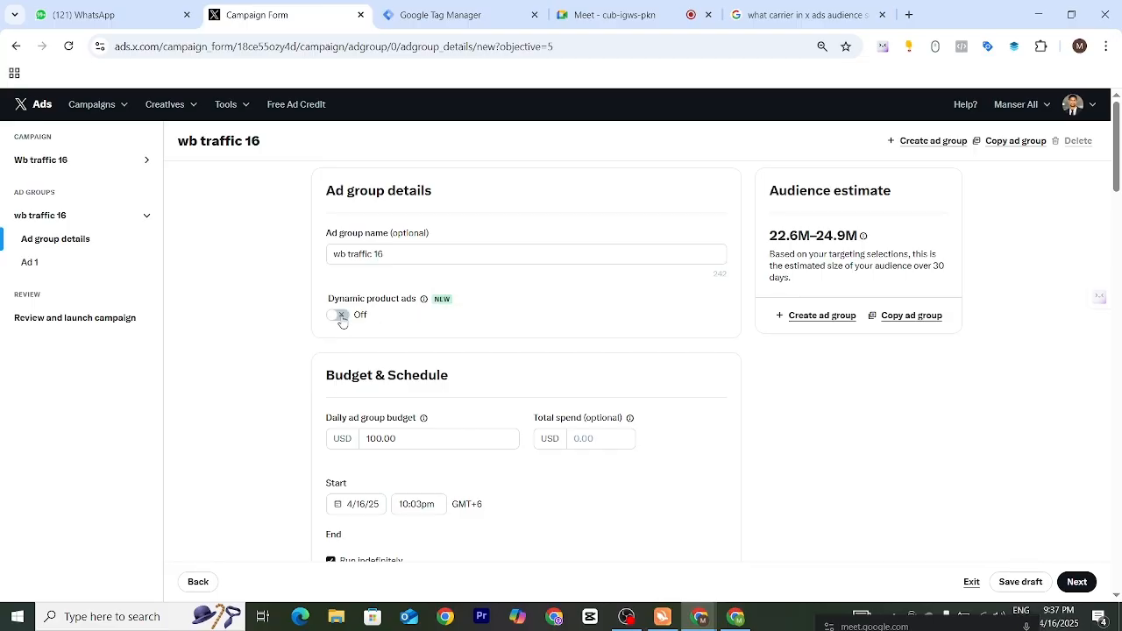
# - Set the daily ad group budget to 10 USD in Budget & Schedule
pyautogui.scroll(-3, 517, 350)
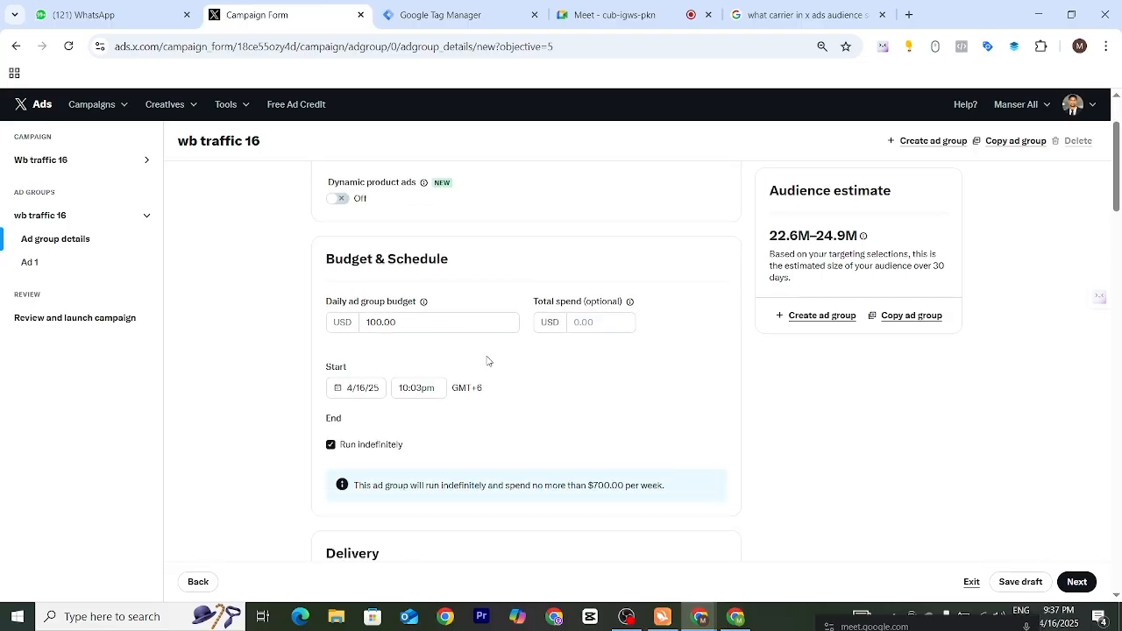
pyautogui.scroll(2, 464, 279)
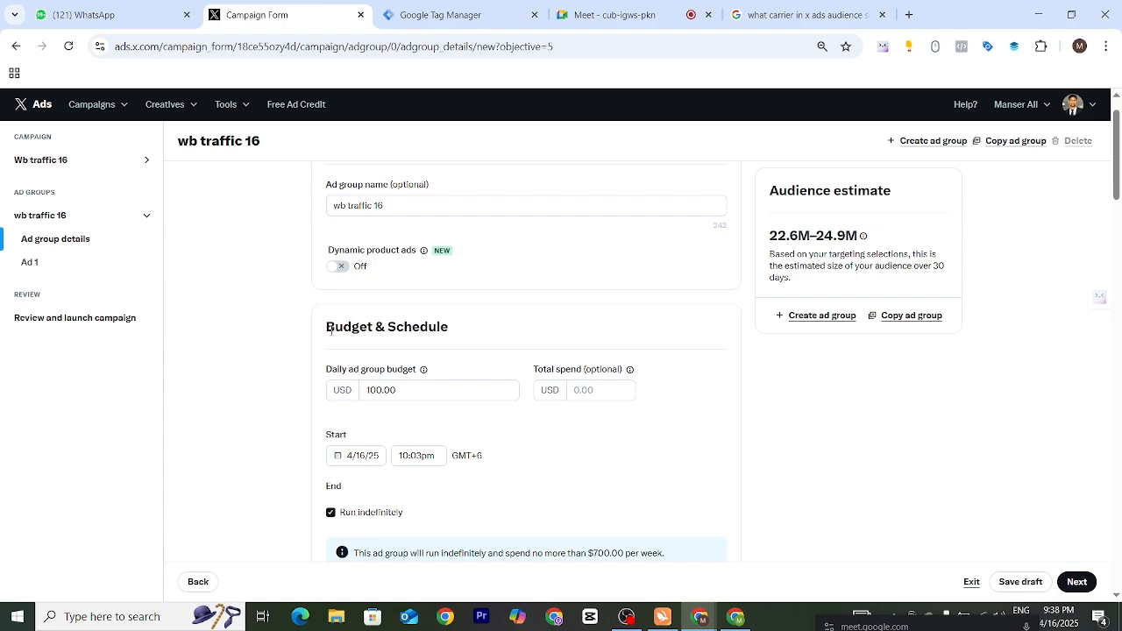
pyautogui.moveTo(327, 326); pyautogui.dragTo(501, 338)
pyautogui.click(504, 341)
pyautogui.click(383, 389)
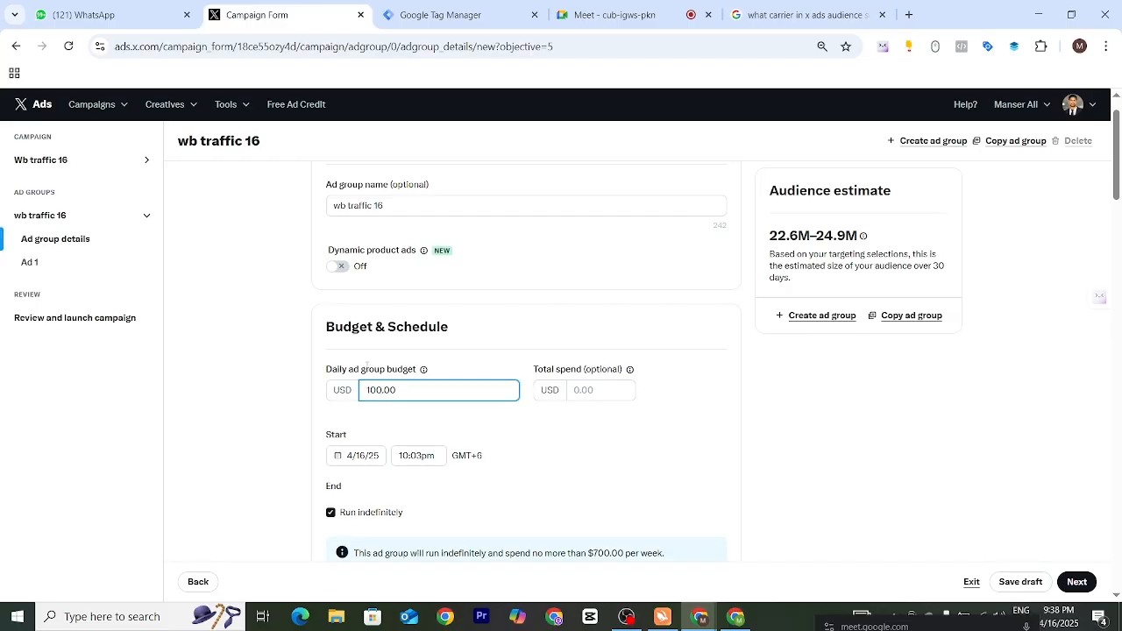
pyautogui.press('BackSpace')
pyautogui.press('BackSpace')
pyautogui.press('BackSpace')
pyautogui.write('10')
pyautogui.scroll(-2, 445, 438)
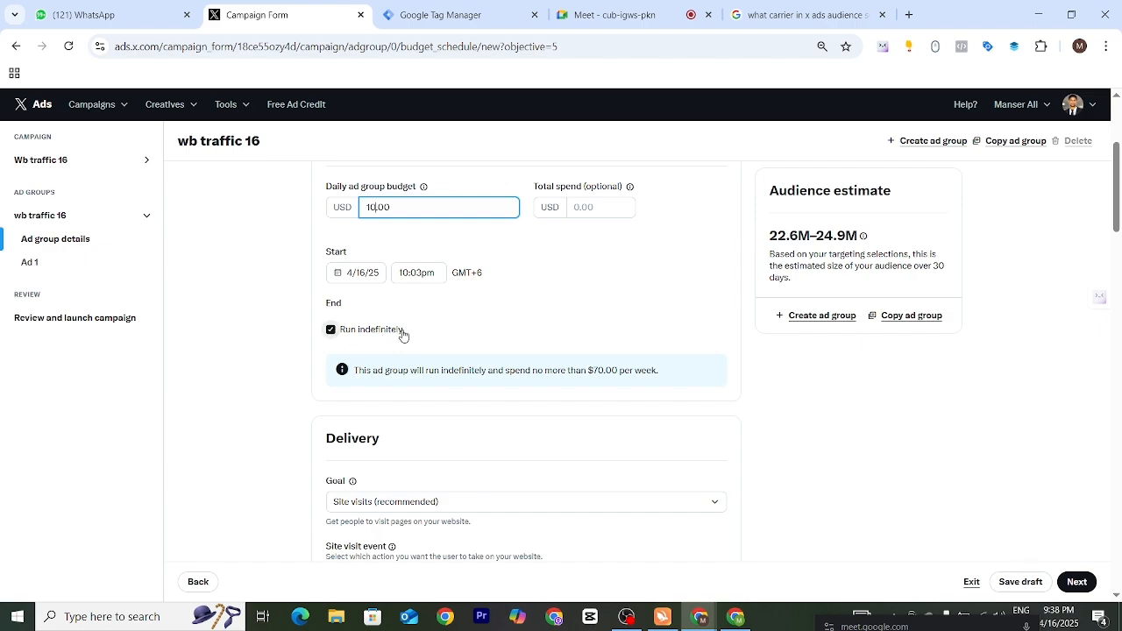
pyautogui.scroll(-1, 519, 384)
pyautogui.scroll(1, 500, 367)
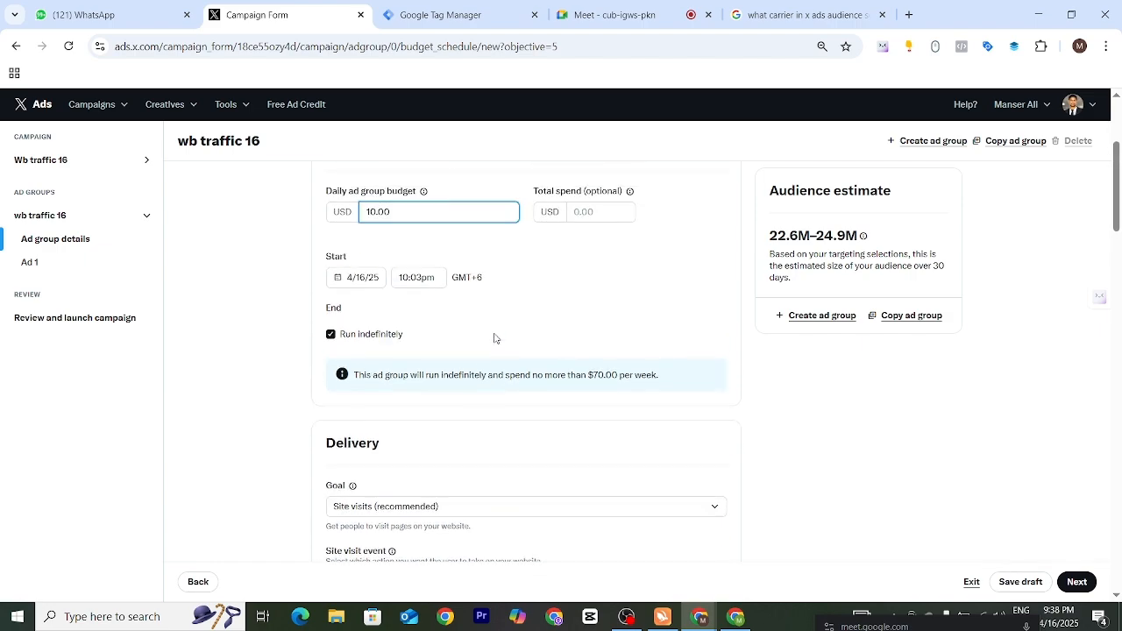
pyautogui.scroll(-1, 500, 329)
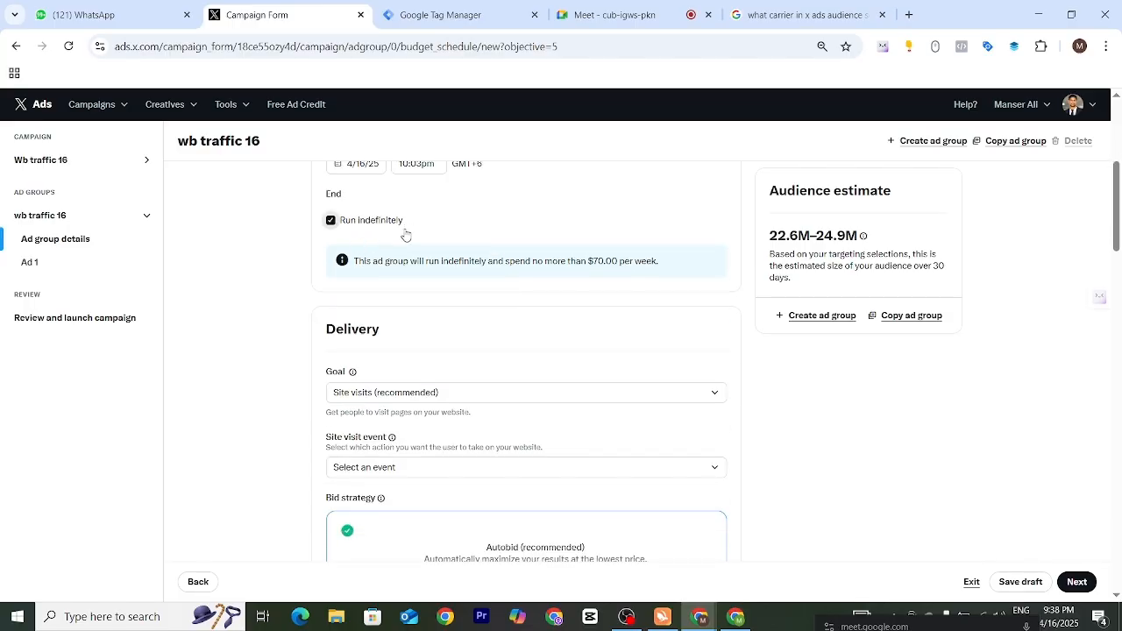
# - Turn off Run indefinitely to view the ad group's end date and time, and turn it back on
pyautogui.click(399, 225)
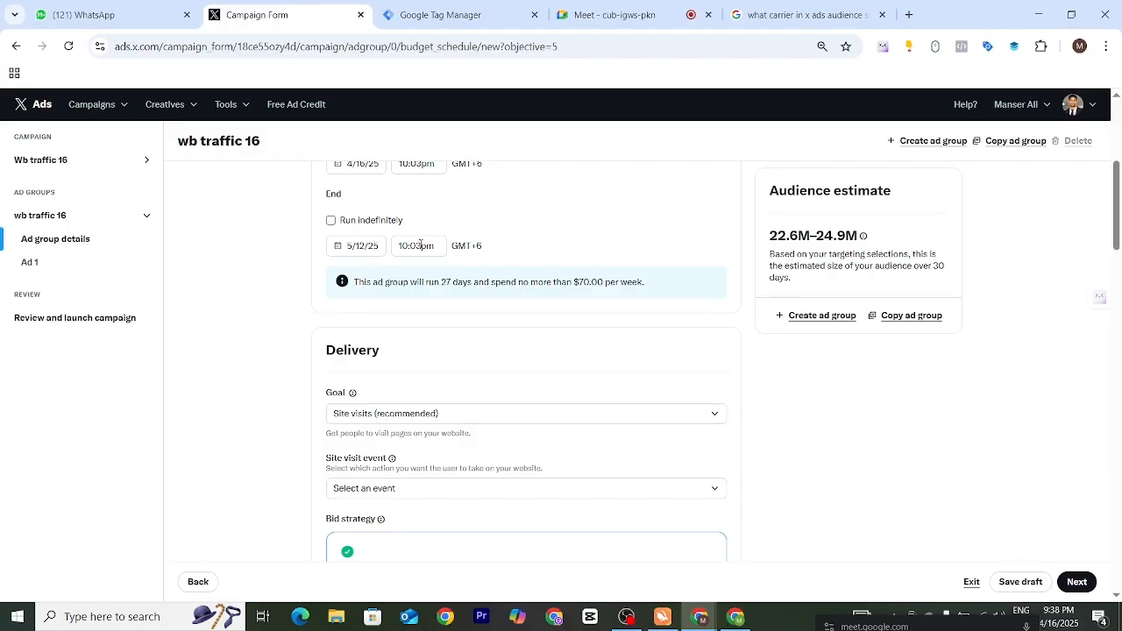
pyautogui.click(331, 221)
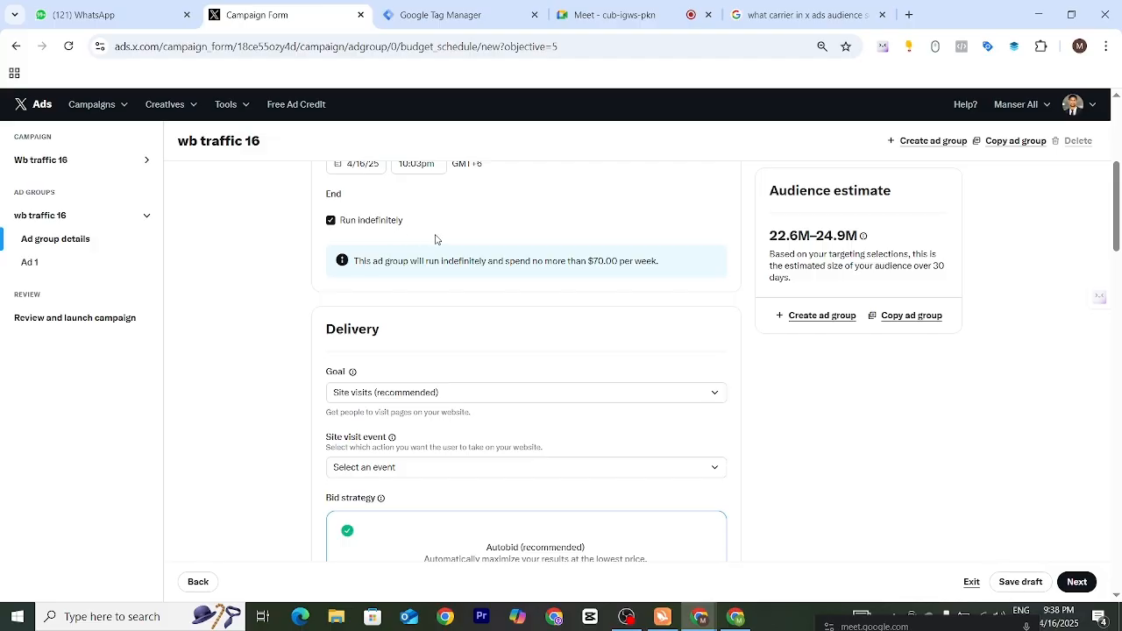
# - Examine the Goal options in the Delivery section, Site visits and Link clicks, without changing the selection
pyautogui.scroll(-1, 436, 239)
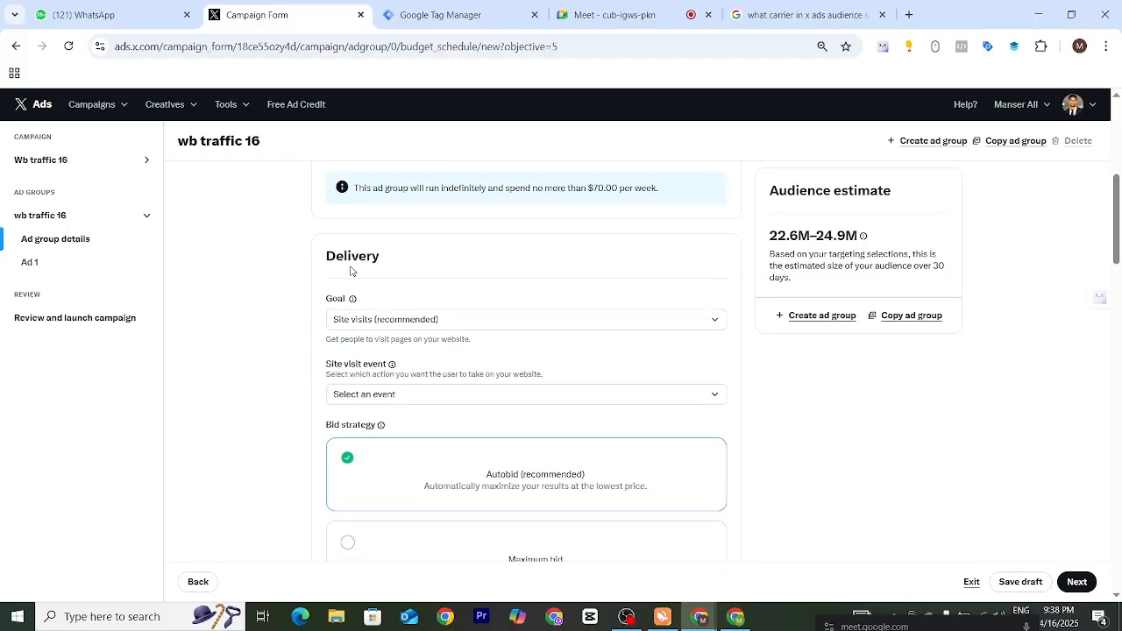
pyautogui.moveTo(321, 260); pyautogui.dragTo(419, 260)
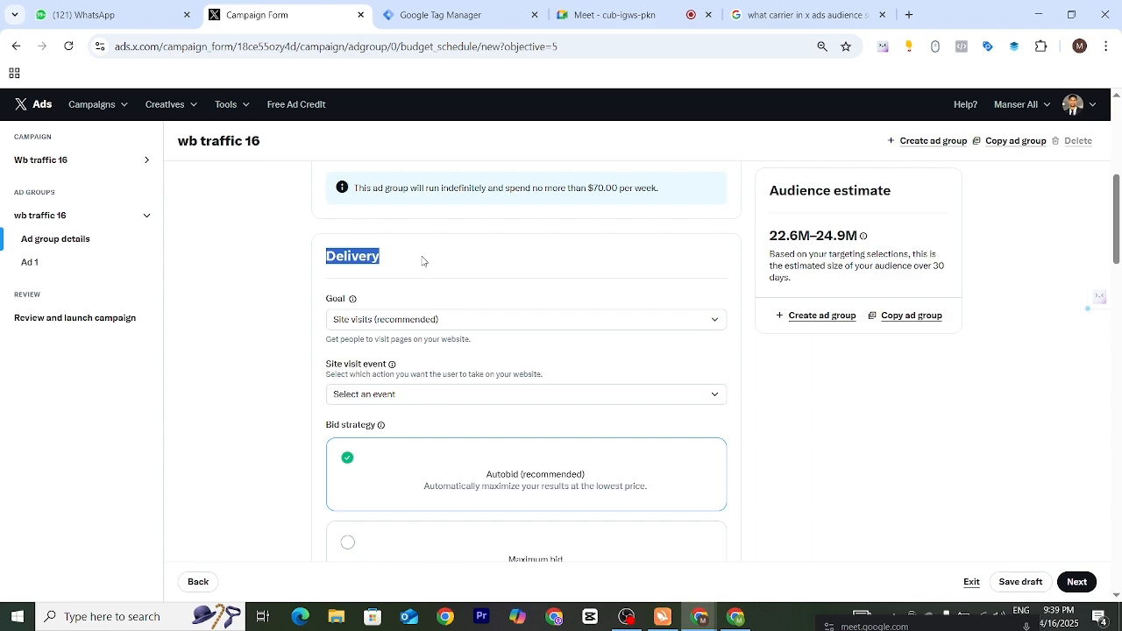
pyautogui.click(412, 258)
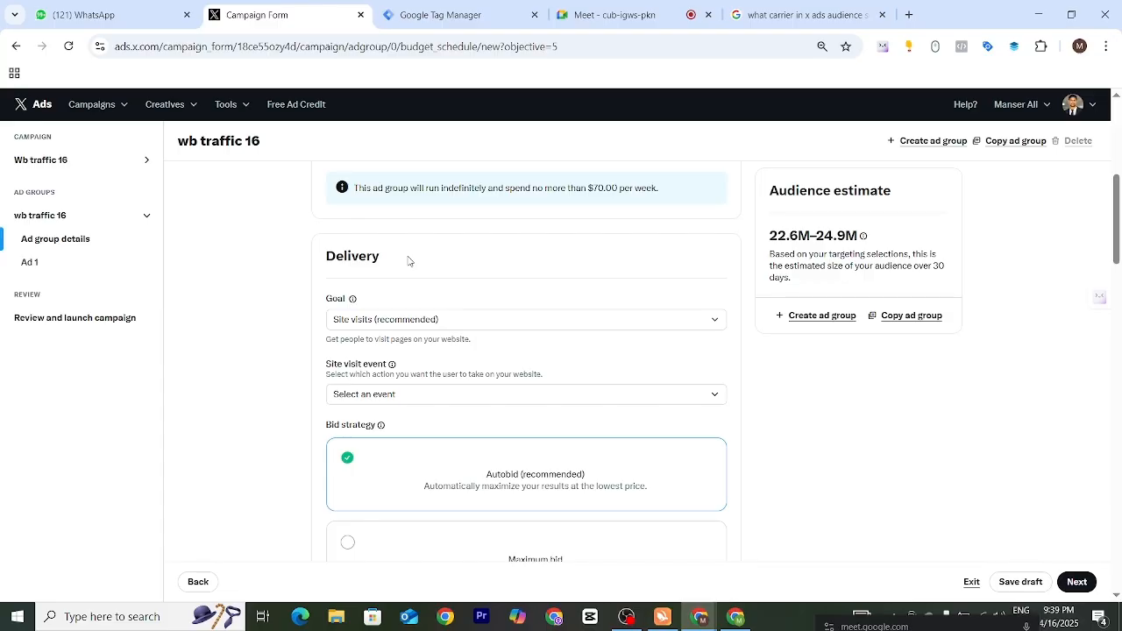
pyautogui.moveTo(325, 298); pyautogui.dragTo(354, 299)
pyautogui.click(715, 325)
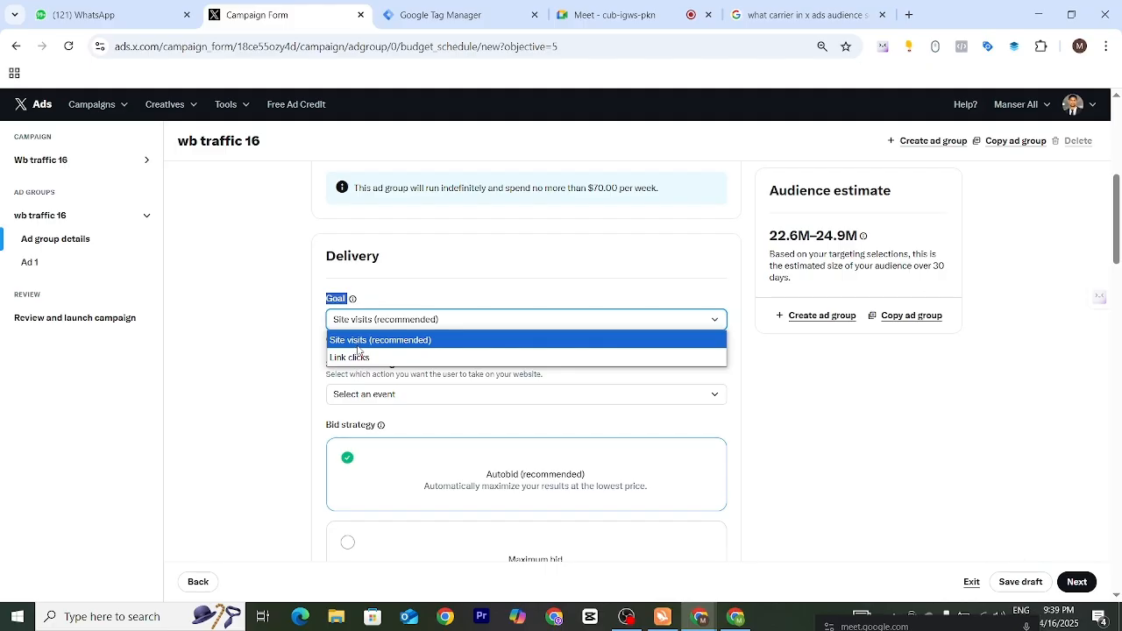
pyautogui.click(428, 293)
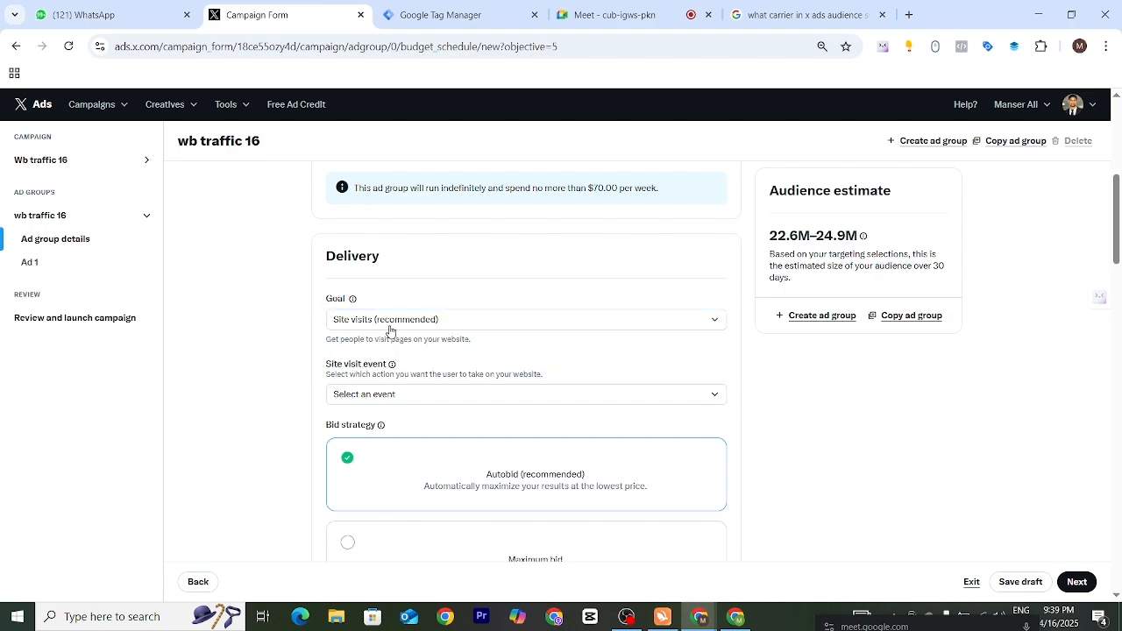
# - Review the available site visit events, including Site visits and Landing page views, without selecting one
pyautogui.scroll(-1, 482, 359)
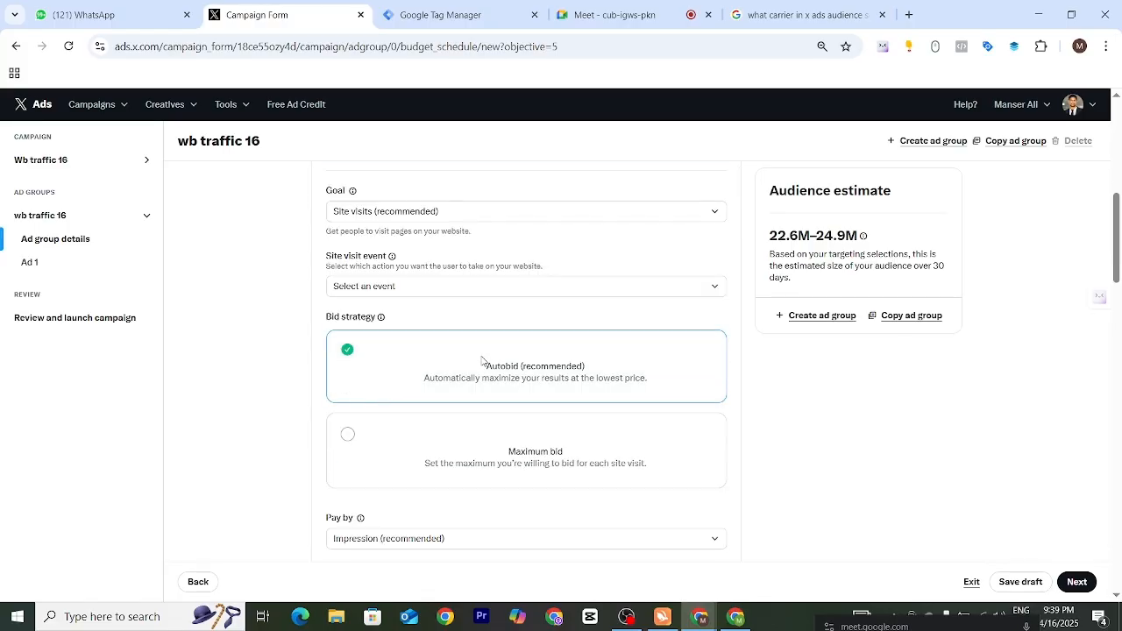
pyautogui.scroll(-2, 482, 360)
pyautogui.scroll(1, 356, 236)
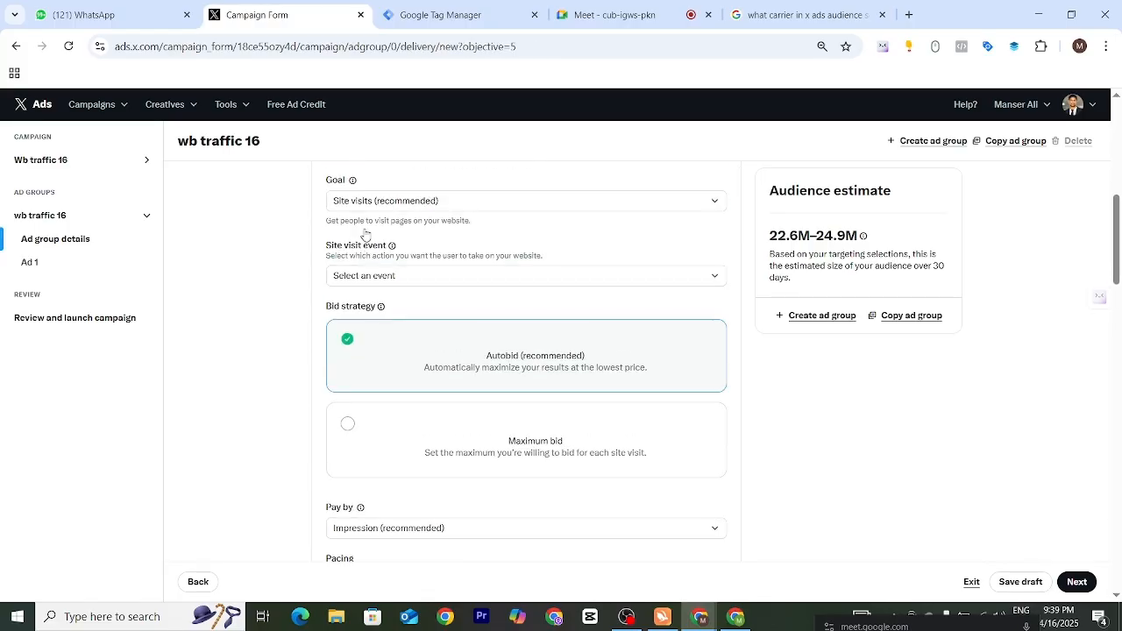
pyautogui.scroll(1, 365, 234)
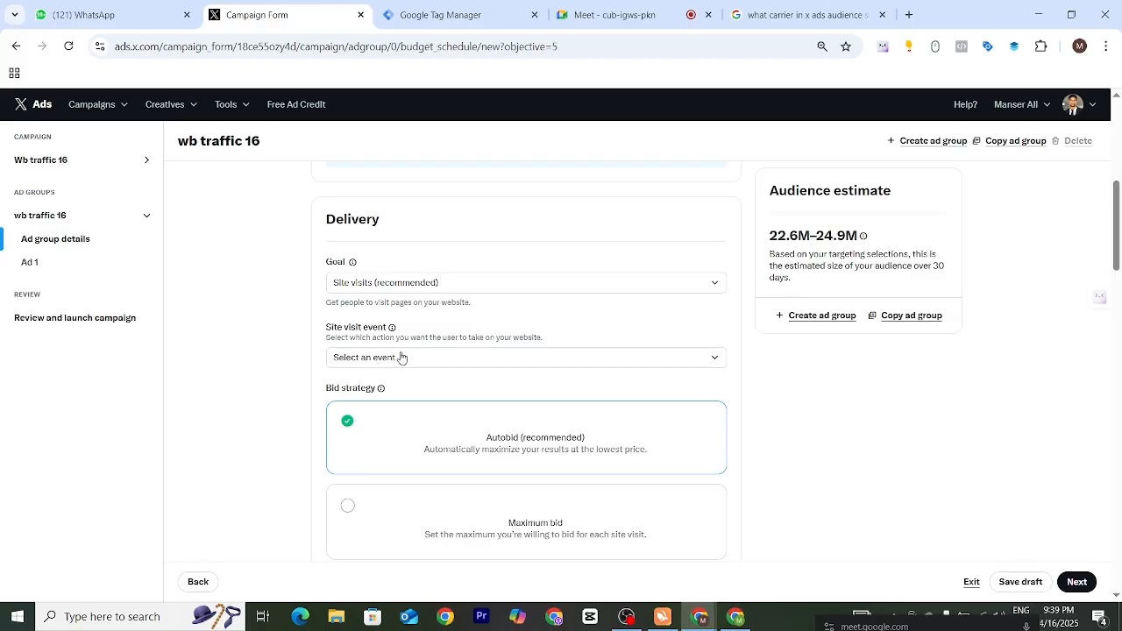
pyautogui.click(673, 358)
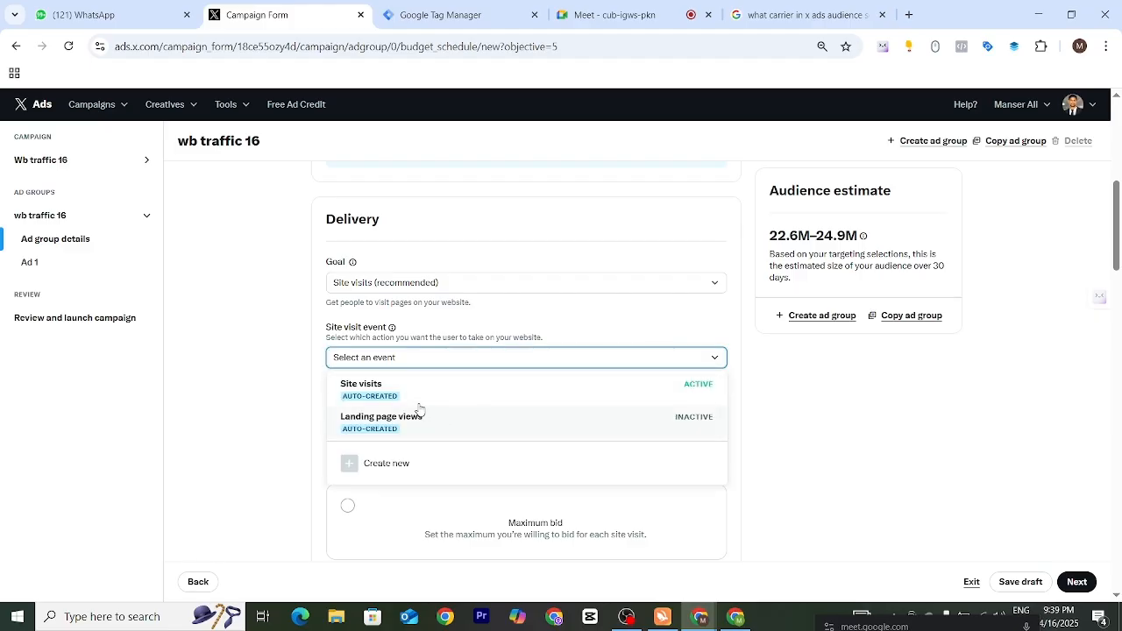
pyautogui.click(596, 313)
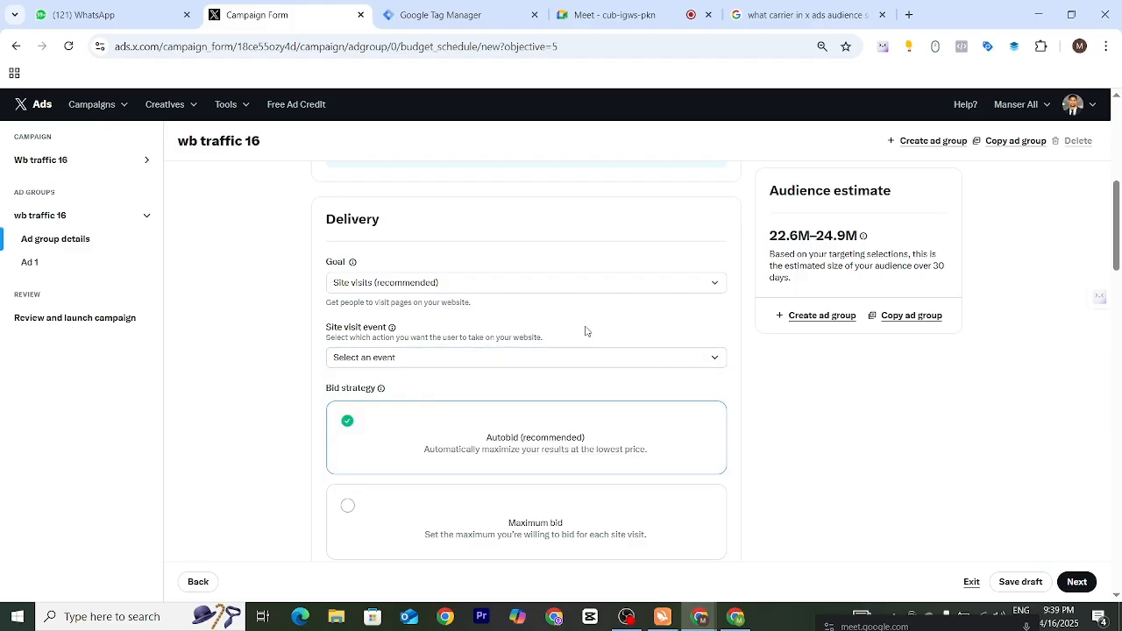
pyautogui.click(534, 361)
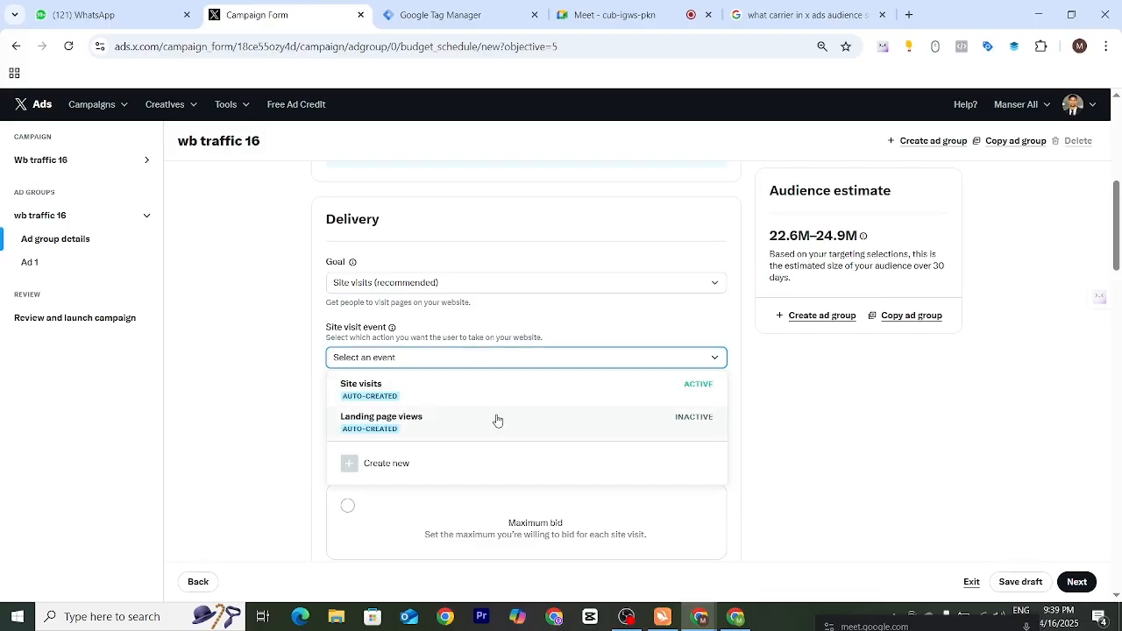
pyautogui.click(645, 327)
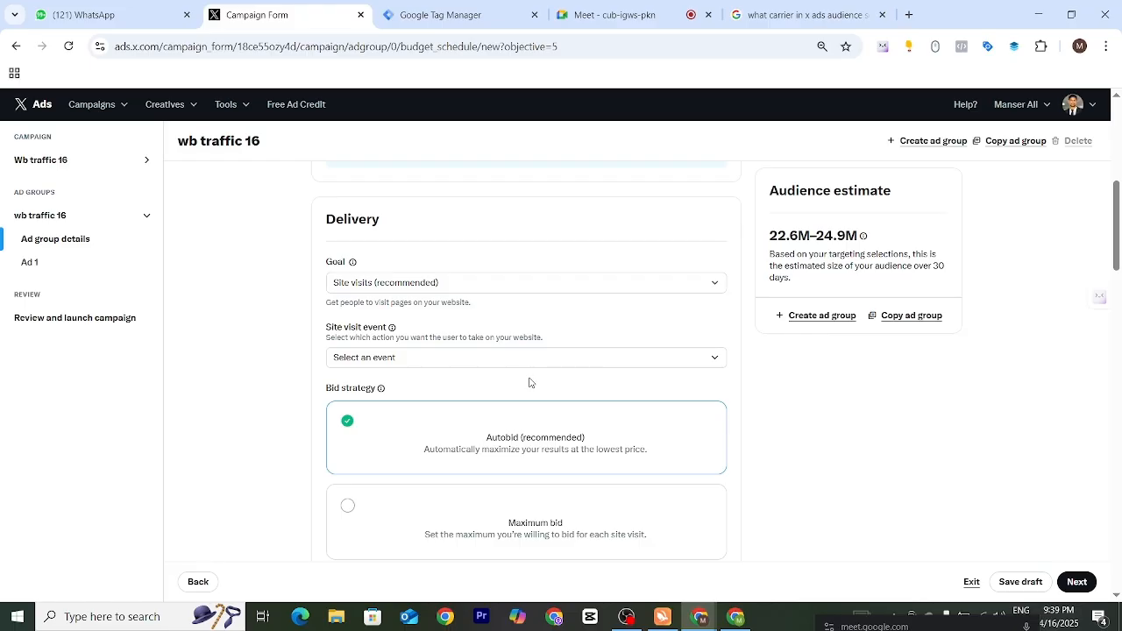
# - Change the bid strategy to Maximum bid and set 0.50 USD as the maximum bid per site visit
pyautogui.scroll(-2, 530, 382)
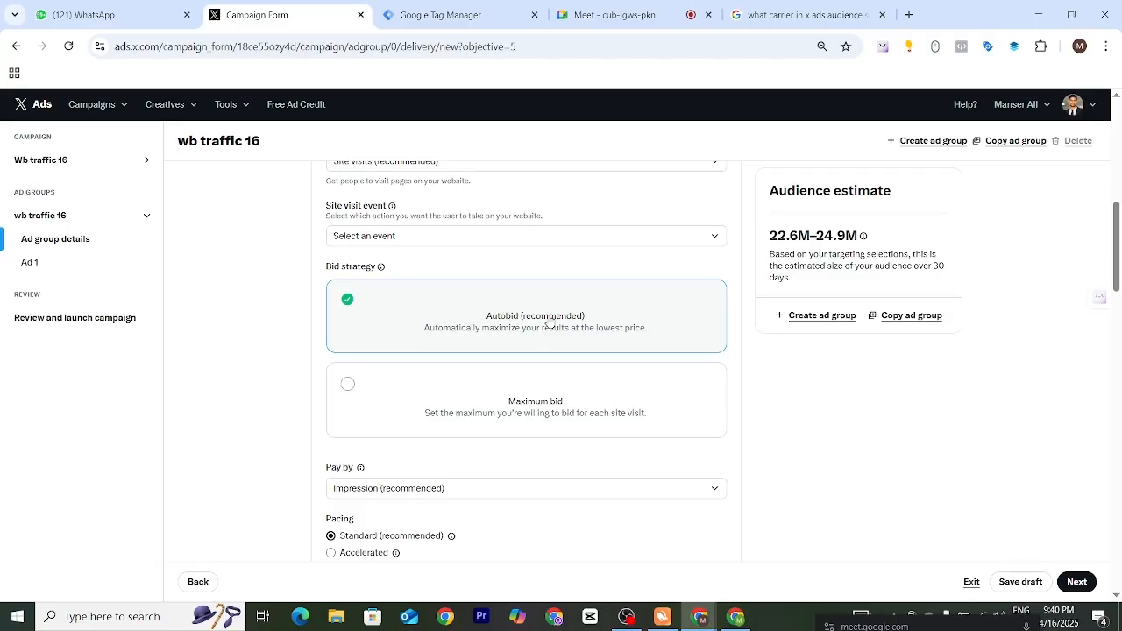
pyautogui.click(348, 384)
pyautogui.scroll(-2, 380, 394)
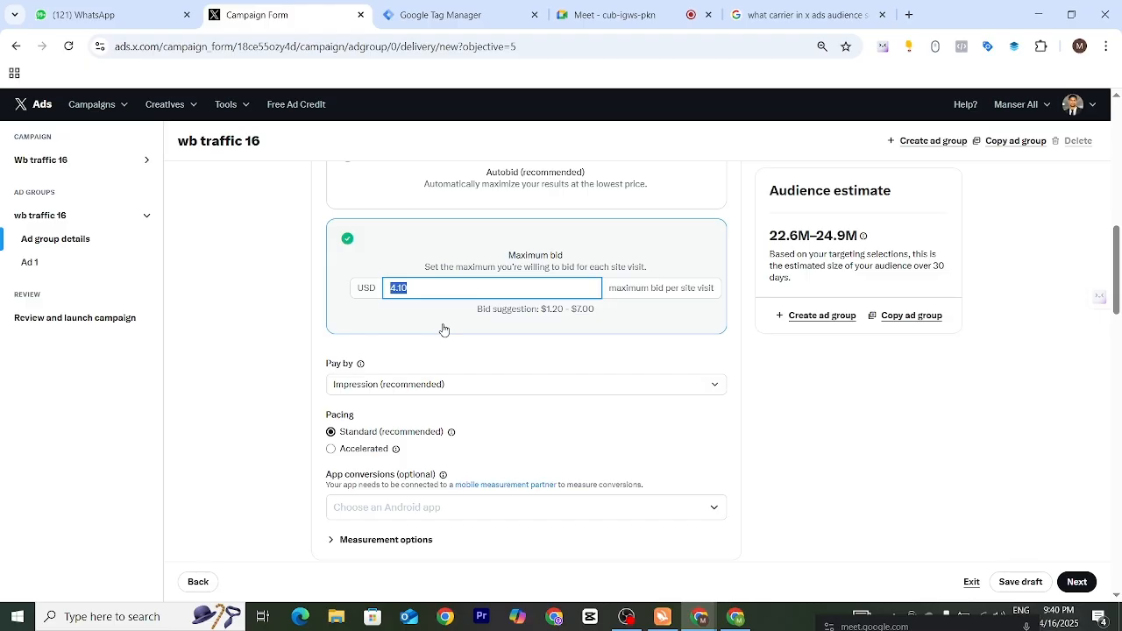
pyautogui.write('0.5')
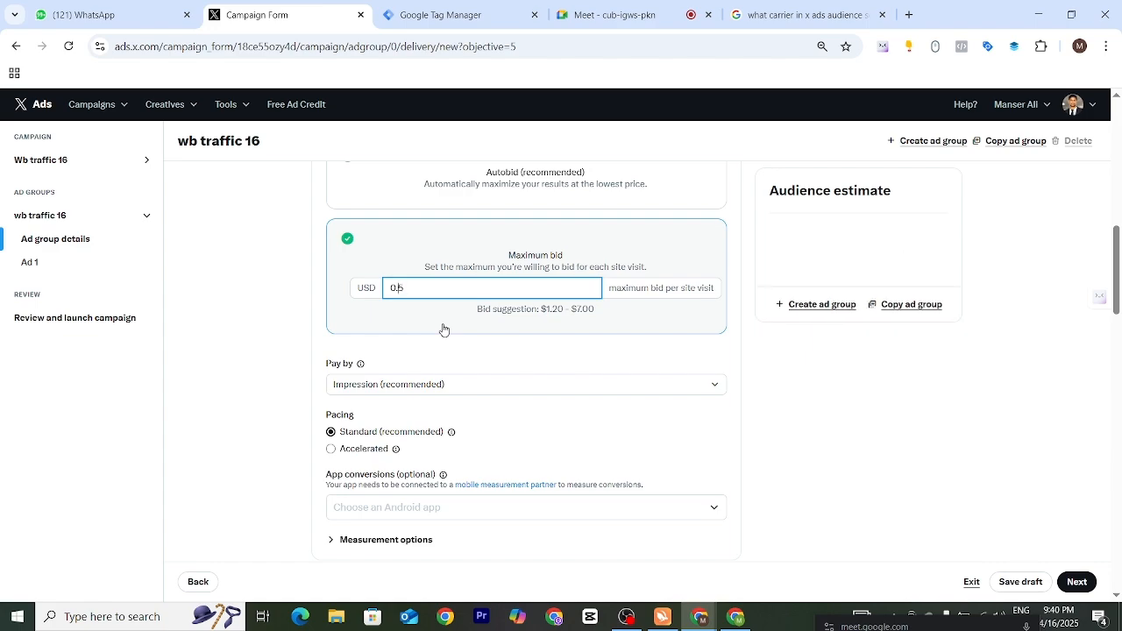
pyautogui.press('Left')
pyautogui.write('.')
pyautogui.click(635, 319)
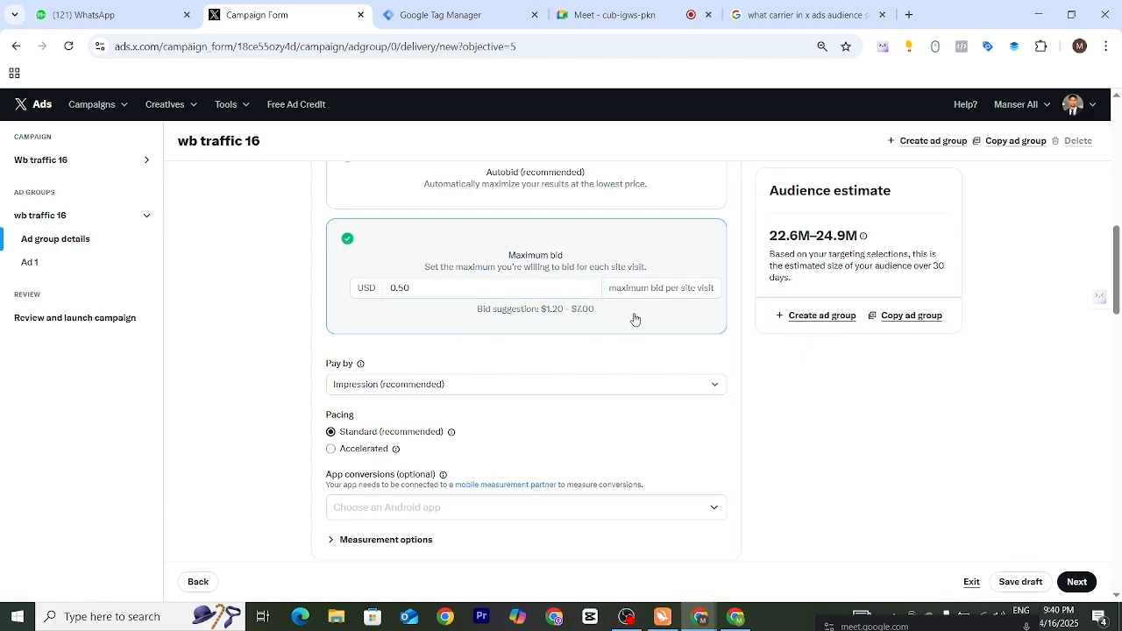
# - Compare the entered maximum bid with the suggested bid range
pyautogui.doubleClick(482, 309)
pyautogui.moveTo(537, 312); pyautogui.dragTo(613, 321)
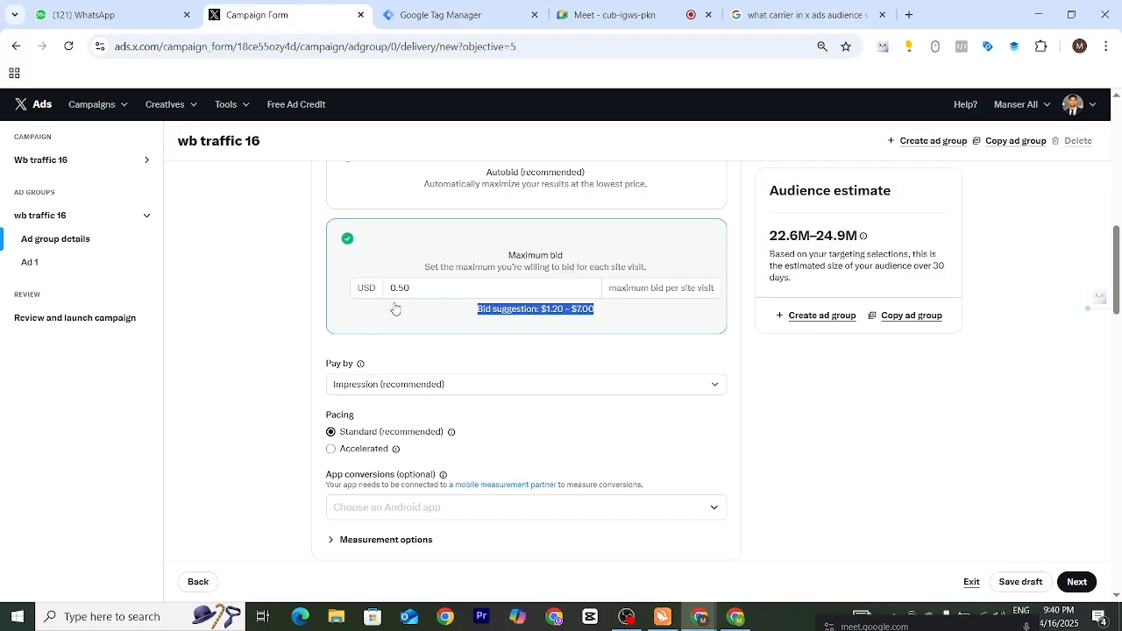
pyautogui.click(624, 326)
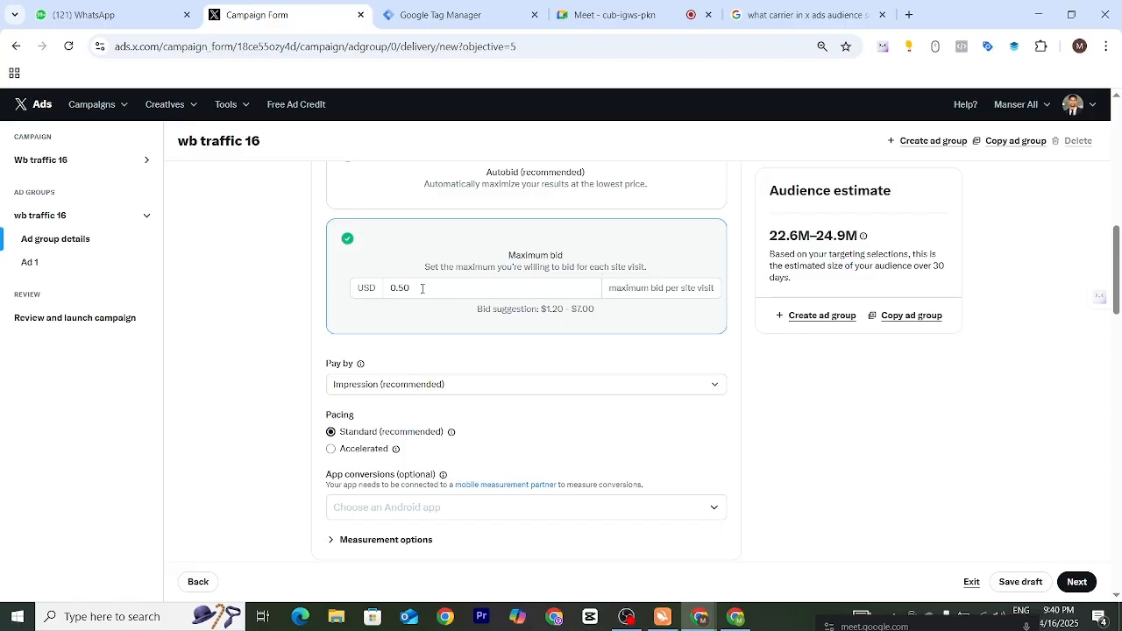
pyautogui.moveTo(422, 287); pyautogui.dragTo(366, 304)
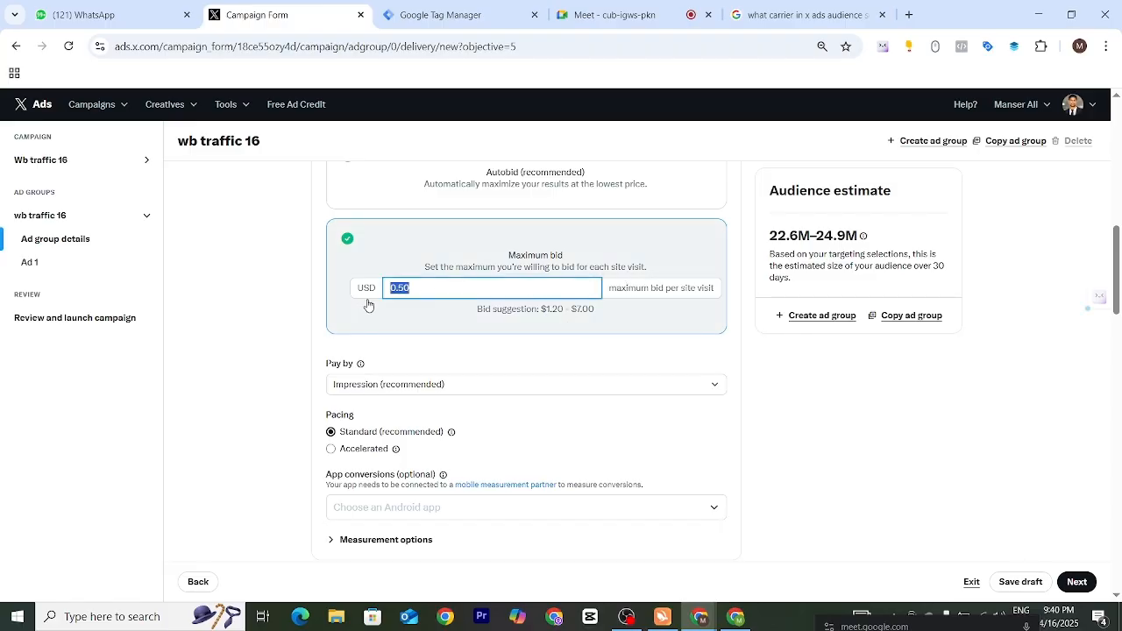
pyautogui.click(724, 367)
# - Set the ad group's Pay by option to Link click
pyautogui.scroll(-1, 725, 367)
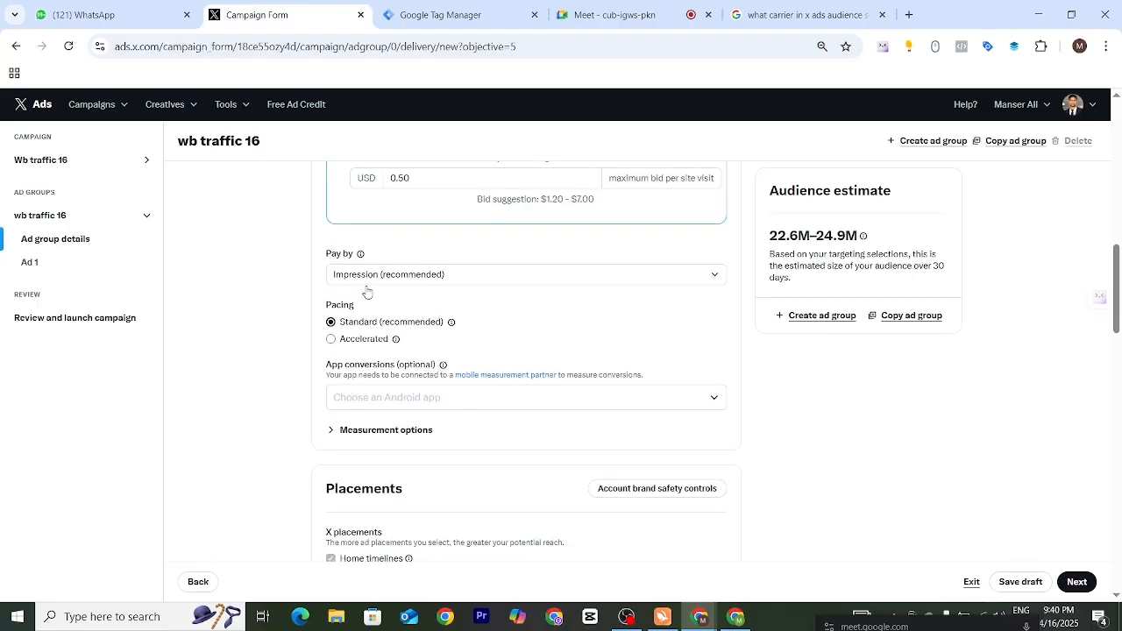
pyautogui.moveTo(360, 257)
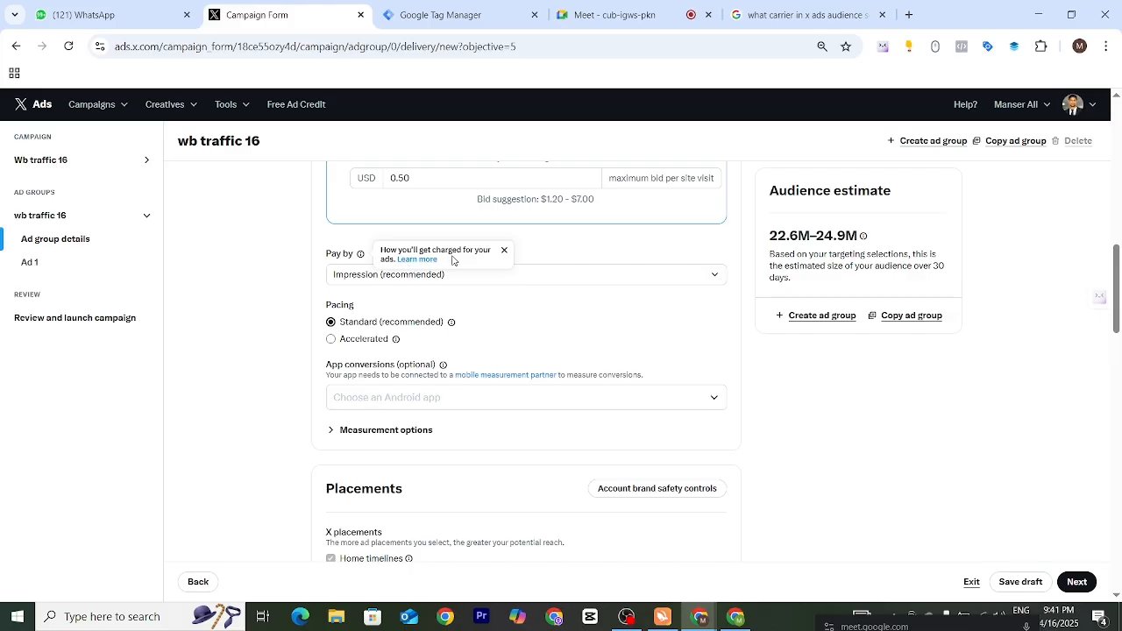
pyautogui.click(708, 276)
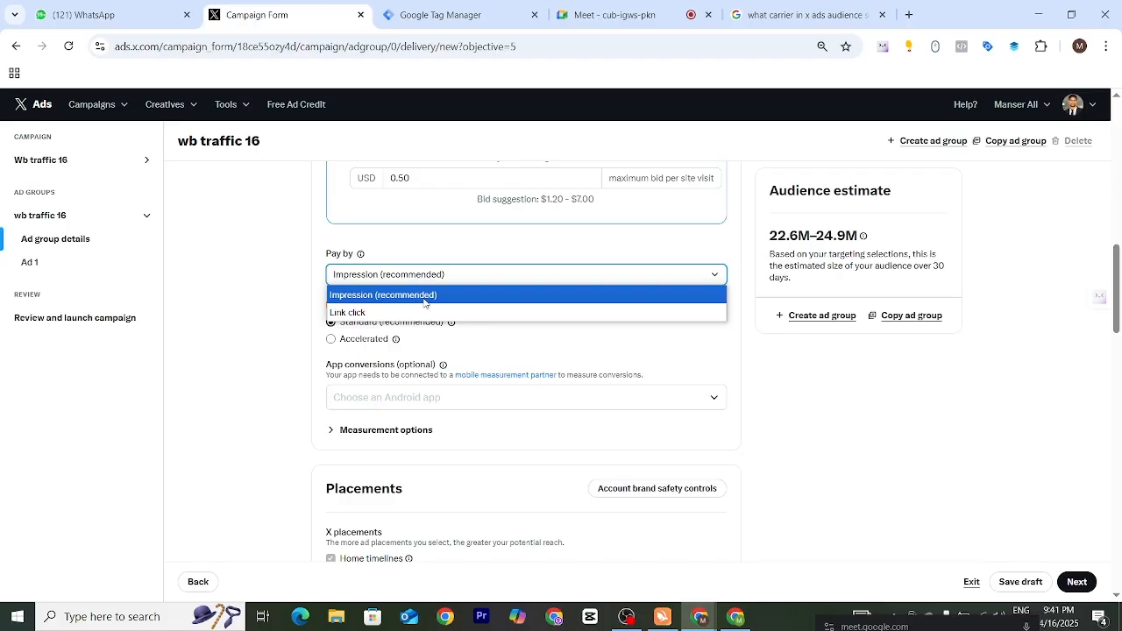
pyautogui.click(408, 312)
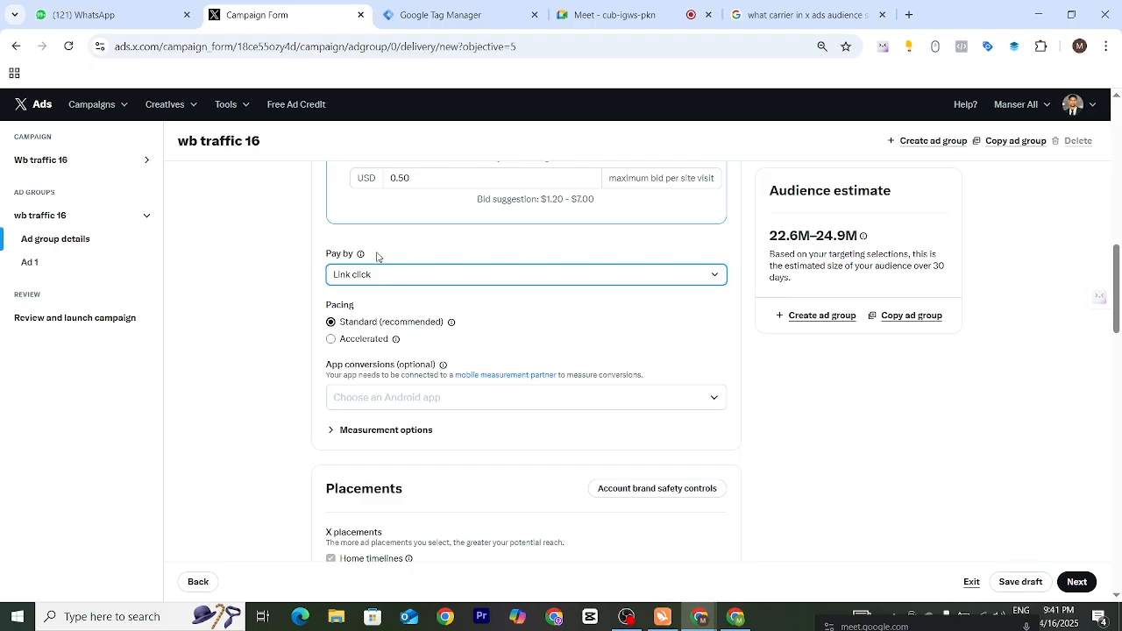
# - Examine the pacing choices and the app conversions options for an Android app
pyautogui.moveTo(313, 310); pyautogui.dragTo(408, 338)
pyautogui.click(460, 319)
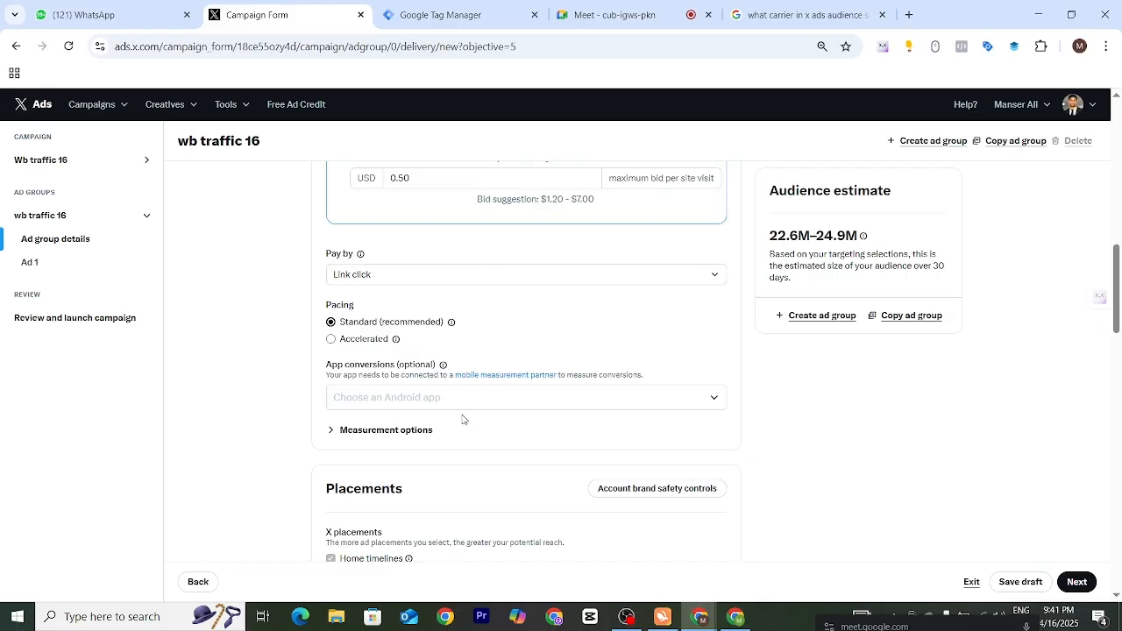
pyautogui.moveTo(327, 366); pyautogui.dragTo(391, 364)
pyautogui.click(520, 347)
pyautogui.click(527, 404)
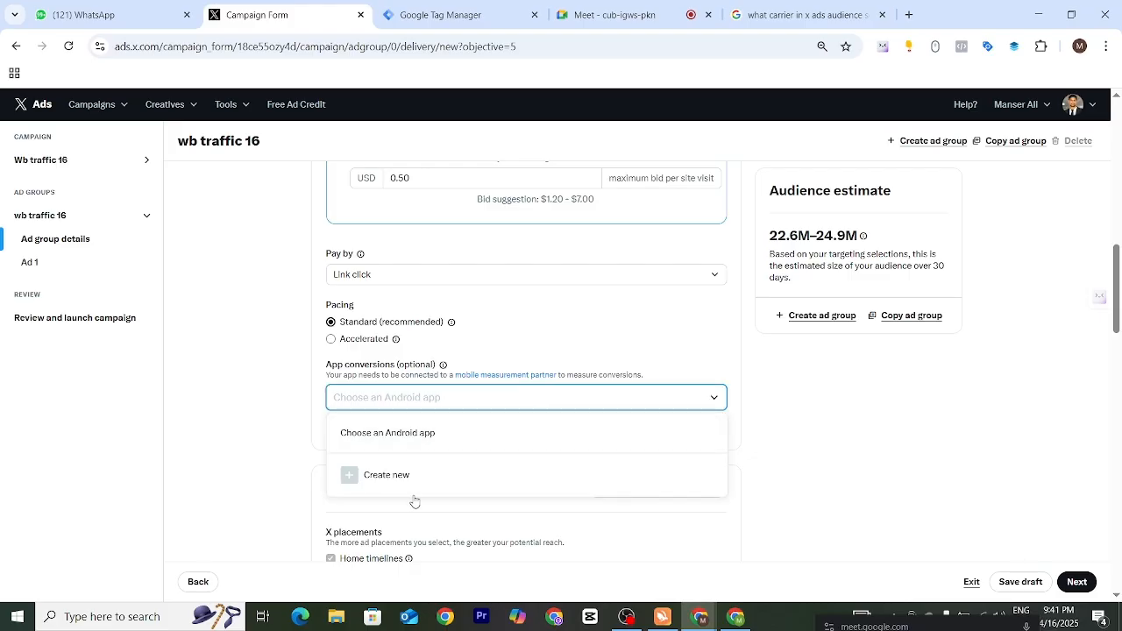
pyautogui.click(312, 423)
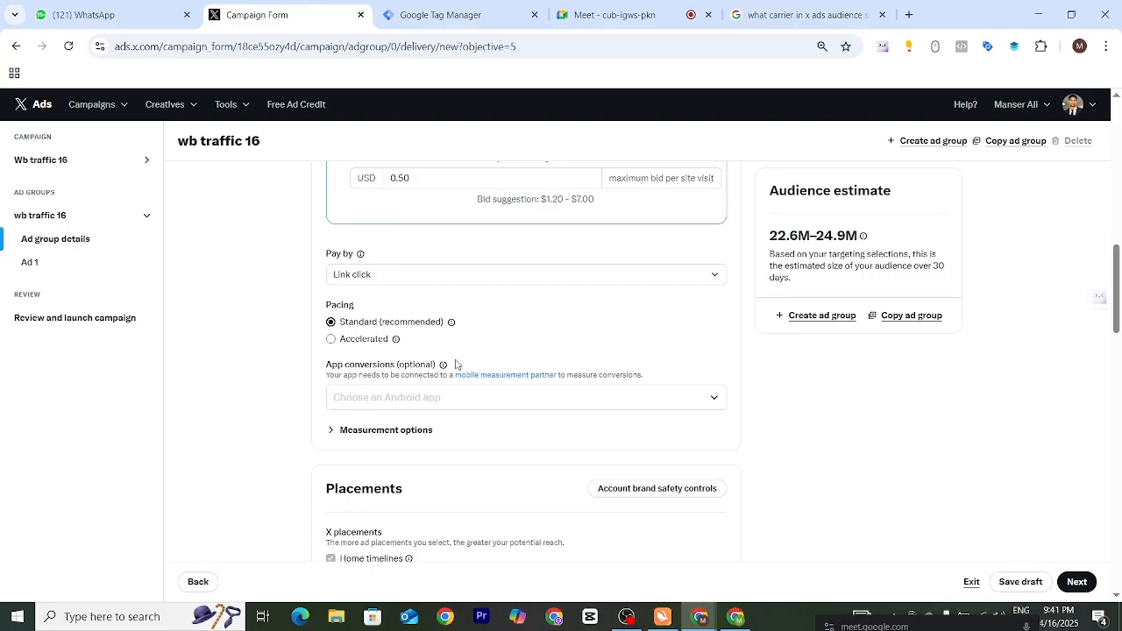
# - Review the X placements offered for the ad group, from Home timelines to Replies
pyautogui.scroll(-1, 455, 365)
pyautogui.scroll(-4, 455, 365)
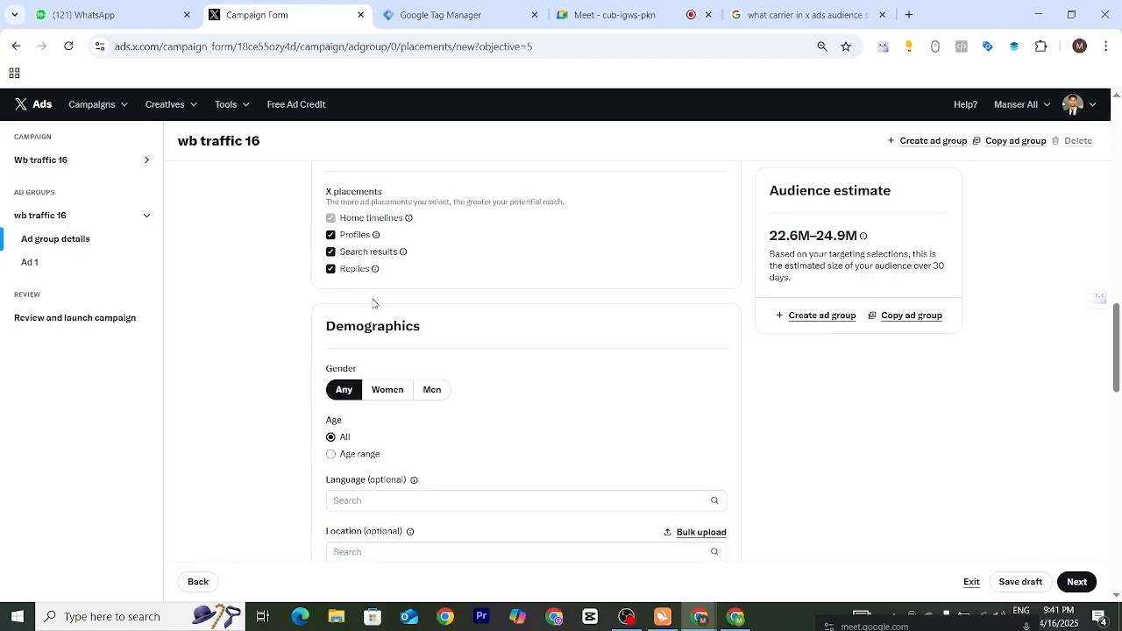
pyautogui.scroll(2, 422, 298)
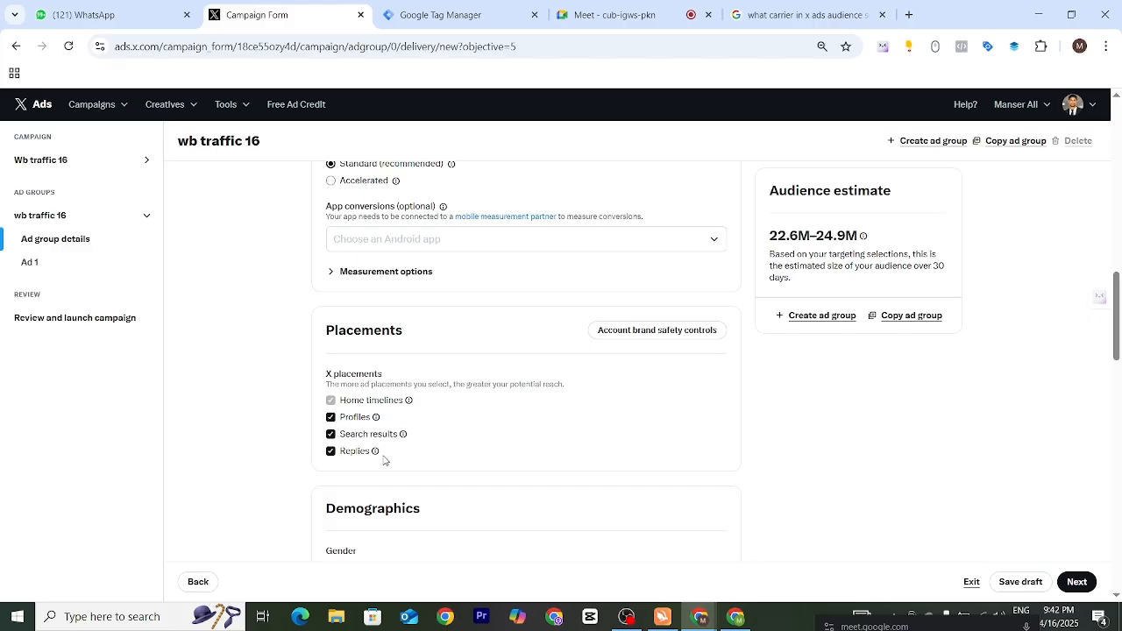
pyautogui.moveTo(383, 458); pyautogui.dragTo(315, 398)
pyautogui.click(296, 404)
# - Turn off the Profiles, Search results and Replies placements, and turn all three back on
pyautogui.click(331, 418)
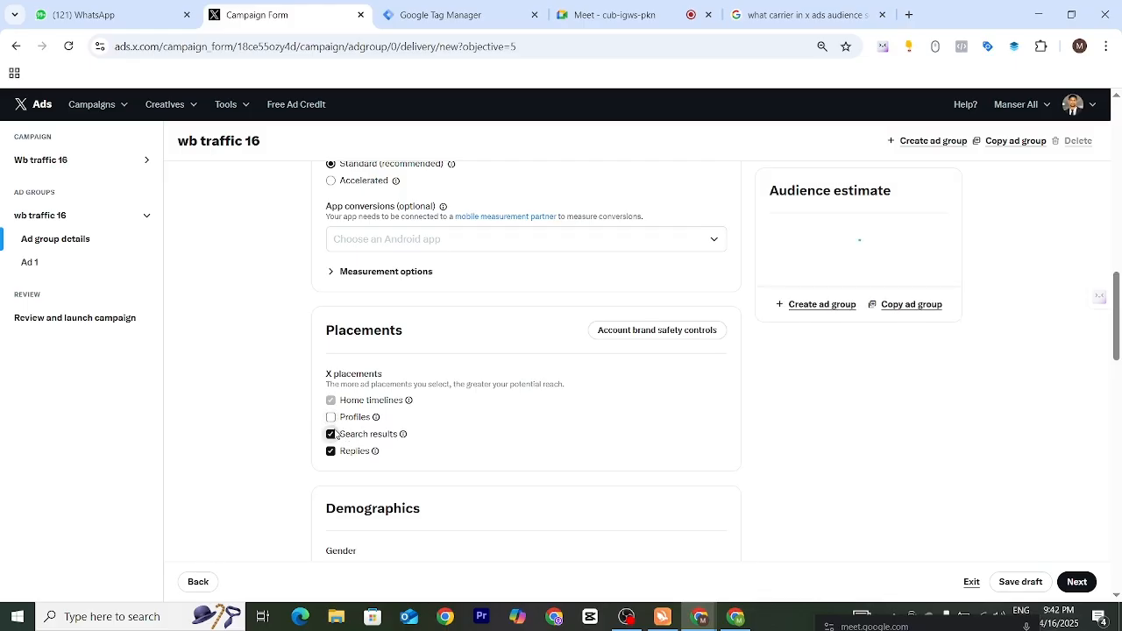
pyautogui.click(331, 435)
pyautogui.click(330, 452)
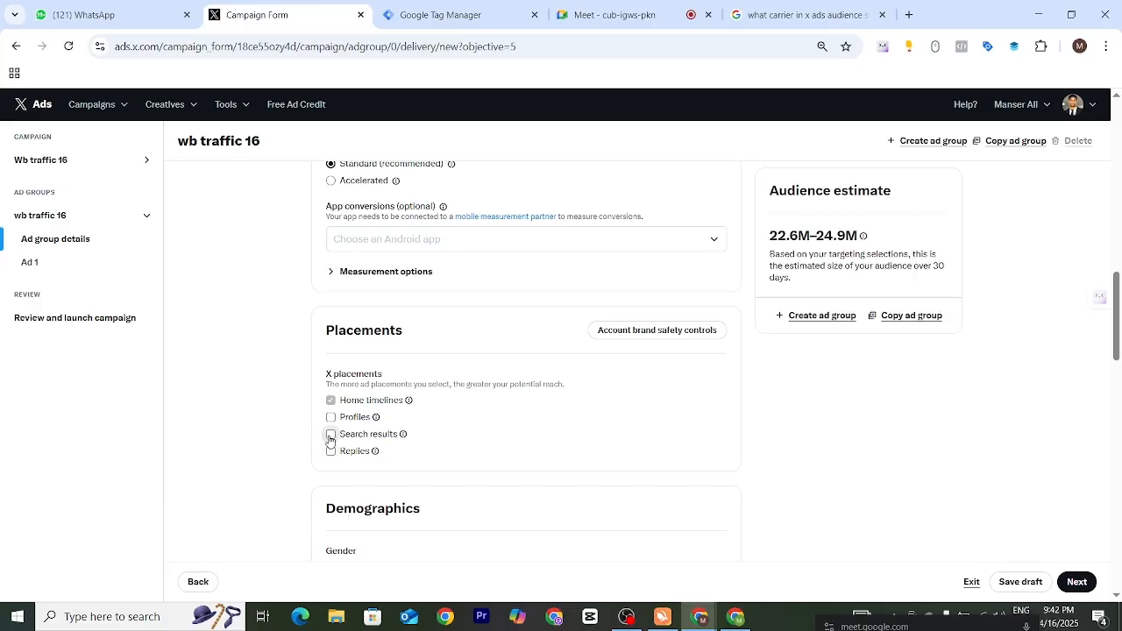
pyautogui.click(331, 434)
pyautogui.click(331, 417)
pyautogui.click(331, 452)
# - Look through the ad group's Demographics, Devices, Audiences and targeting sections
pyautogui.scroll(-3, 515, 382)
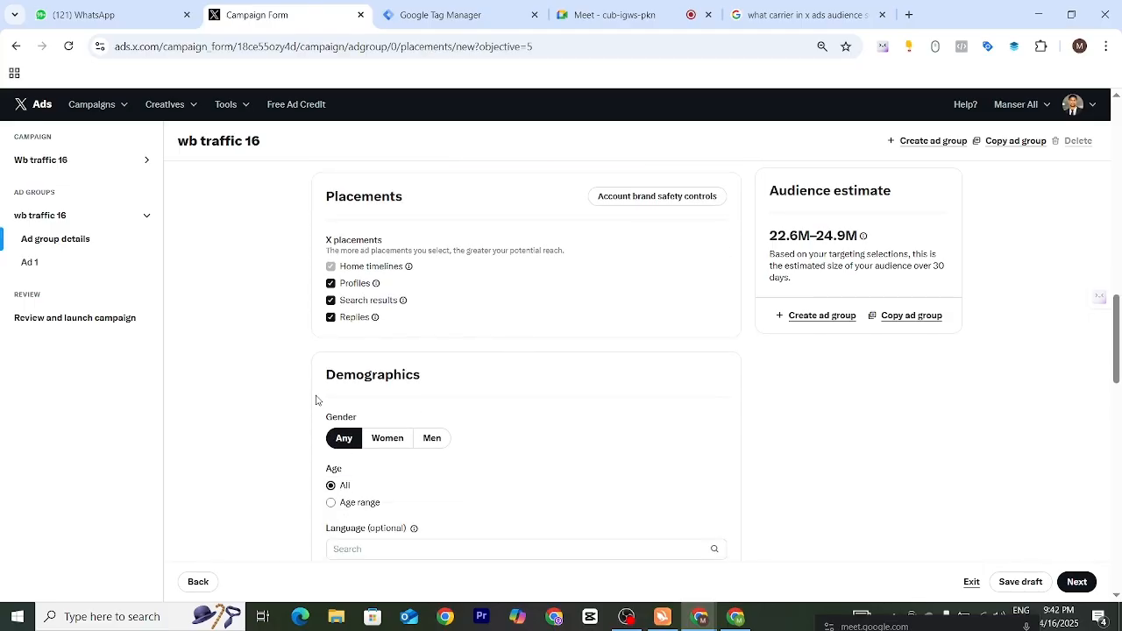
pyautogui.moveTo(319, 382); pyautogui.dragTo(506, 435)
pyautogui.scroll(-4, 506, 435)
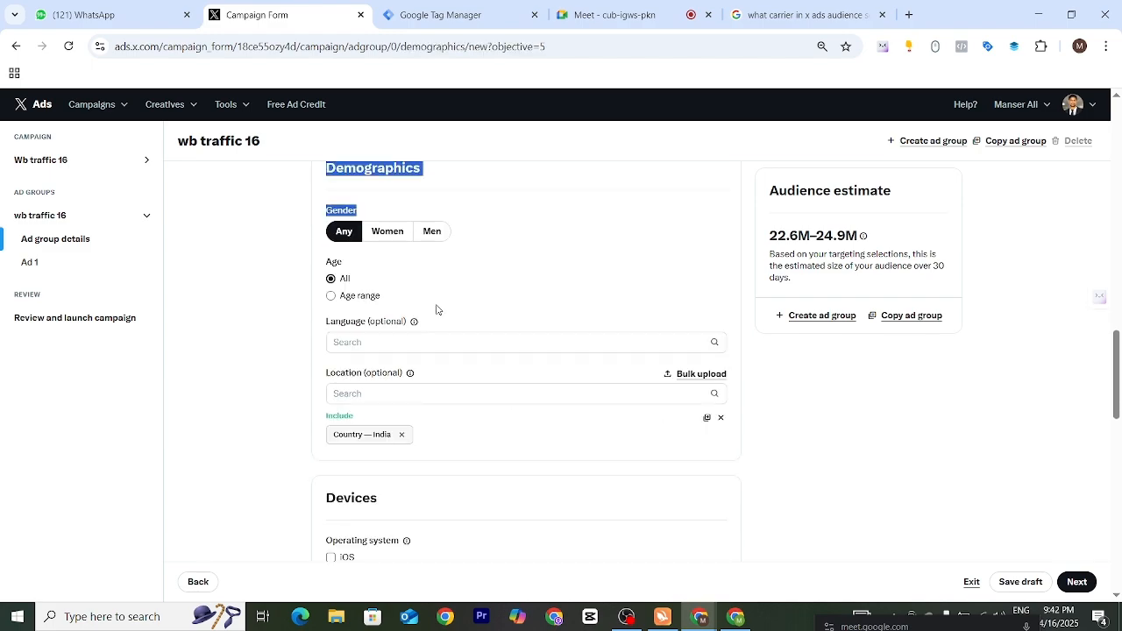
pyautogui.scroll(-5, 442, 343)
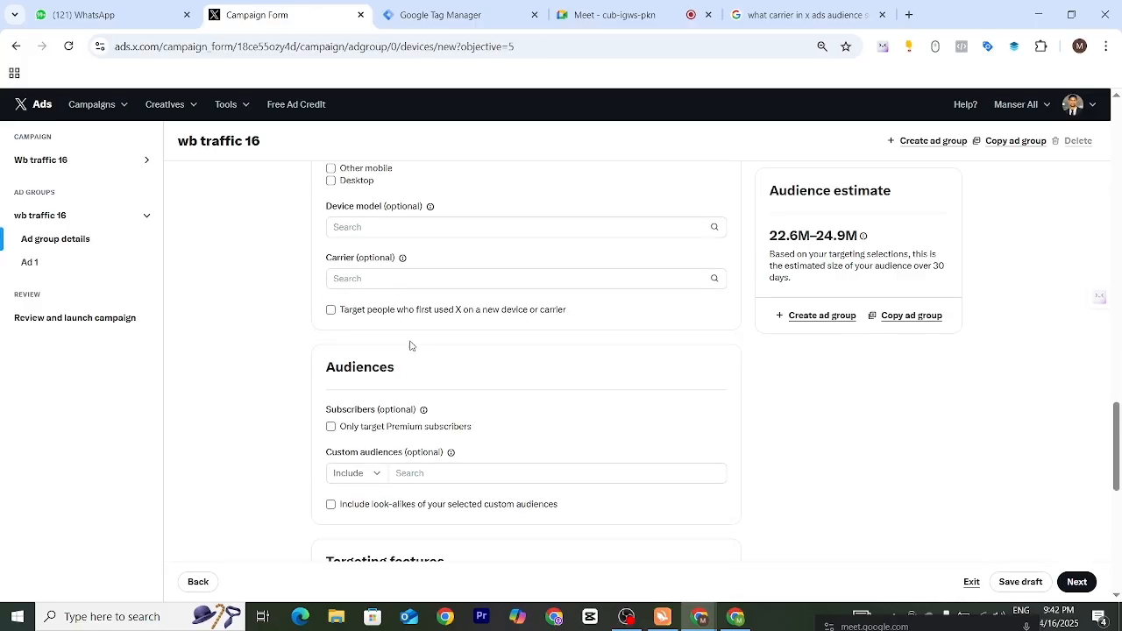
pyautogui.scroll(-6, 571, 426)
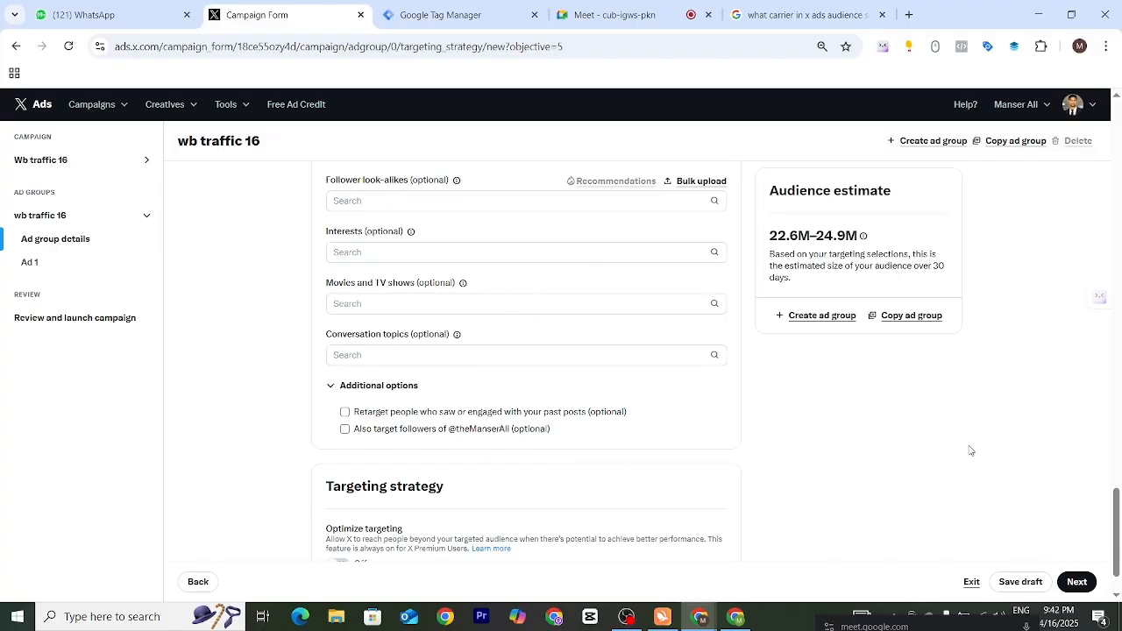
# - Turn on Optimize targeting in the ad group's targeting strategy and continue to the ad details
pyautogui.scroll(-1, 1110, 529)
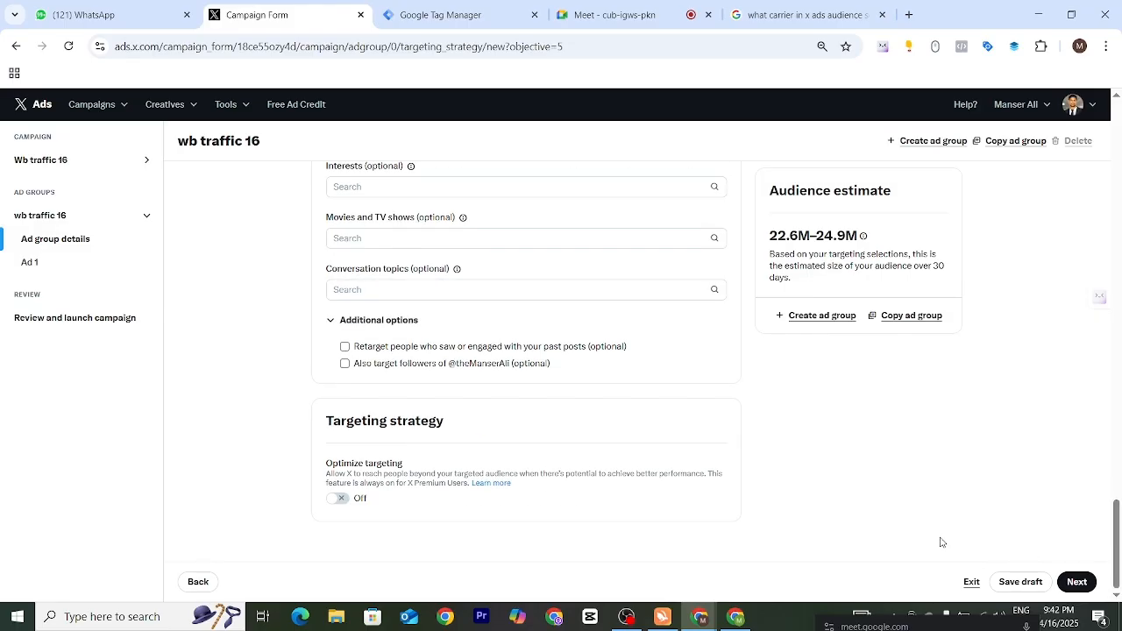
pyautogui.click(340, 499)
pyautogui.click(1076, 583)
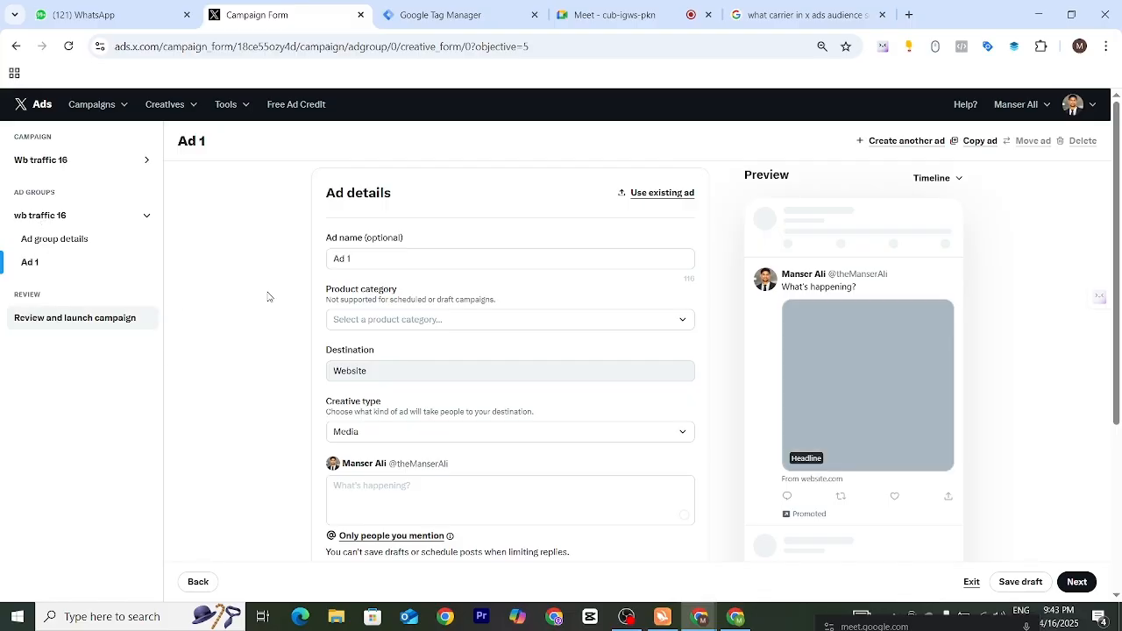
# - Rename the ad from its default name to "wb traffic 16" in the ad details
pyautogui.moveTo(327, 193); pyautogui.dragTo(405, 192)
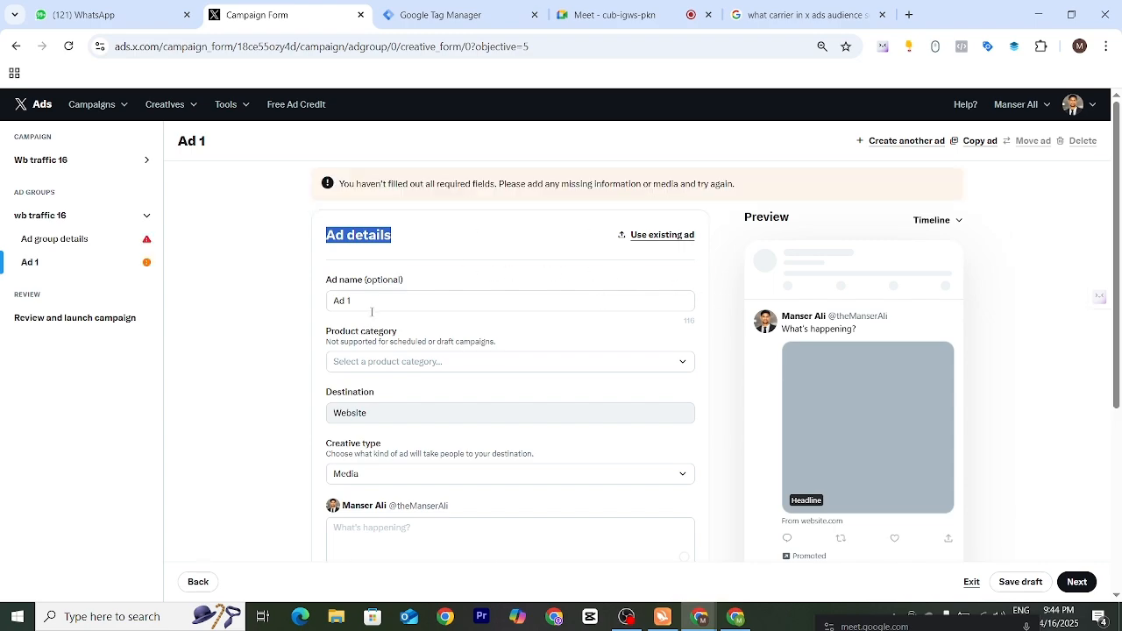
pyautogui.tripleClick(363, 303)
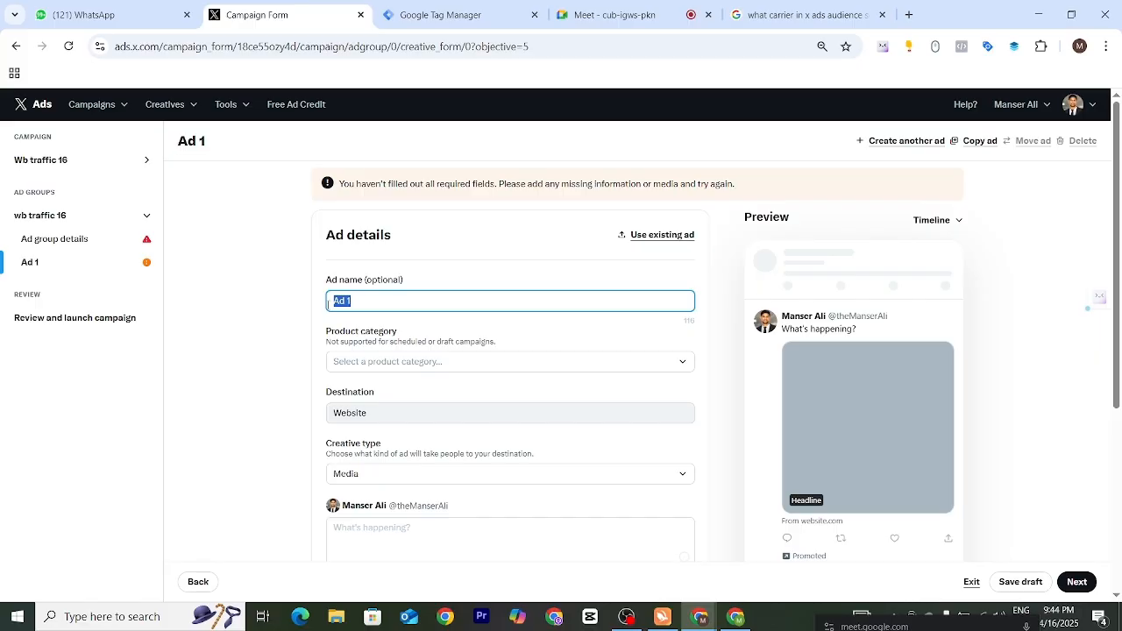
pyautogui.write('wb')
pyautogui.write('traffic 16')
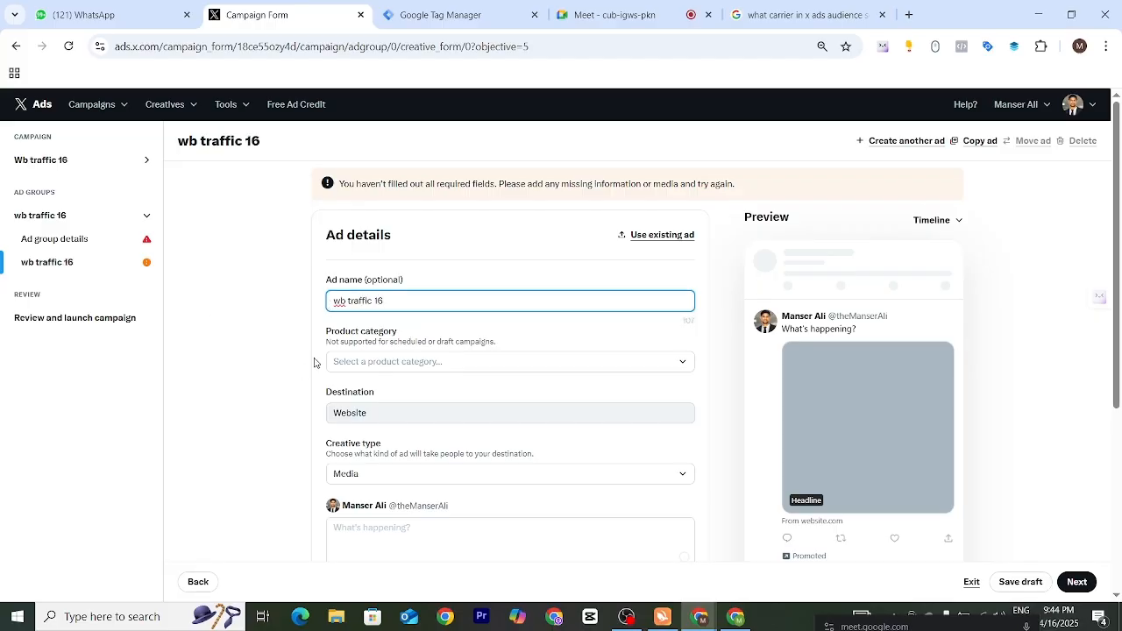
pyautogui.click(323, 302)
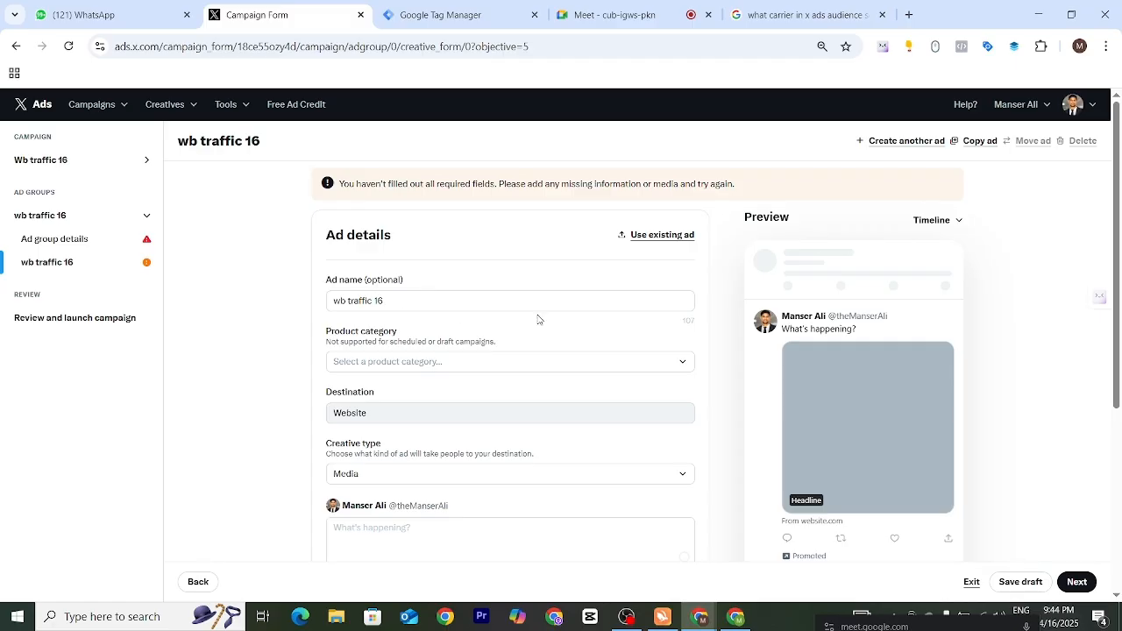
# - Look over the ad form and switch the ad preview to the Search view
pyautogui.scroll(-3, 718, 362)
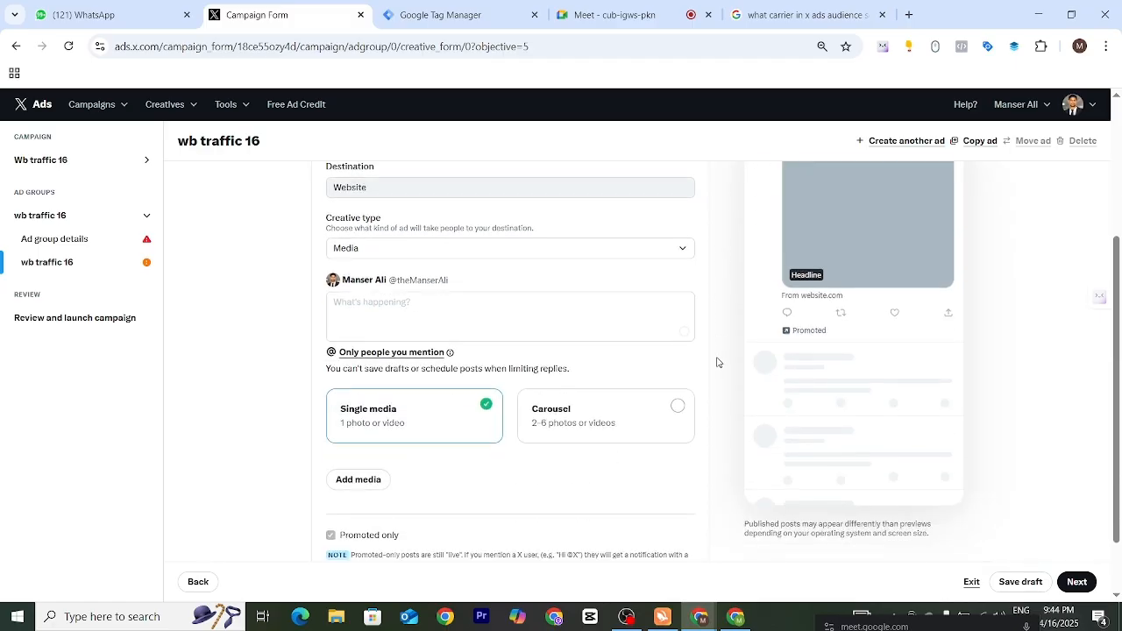
pyautogui.scroll(-1, 717, 362)
pyautogui.scroll(2, 498, 428)
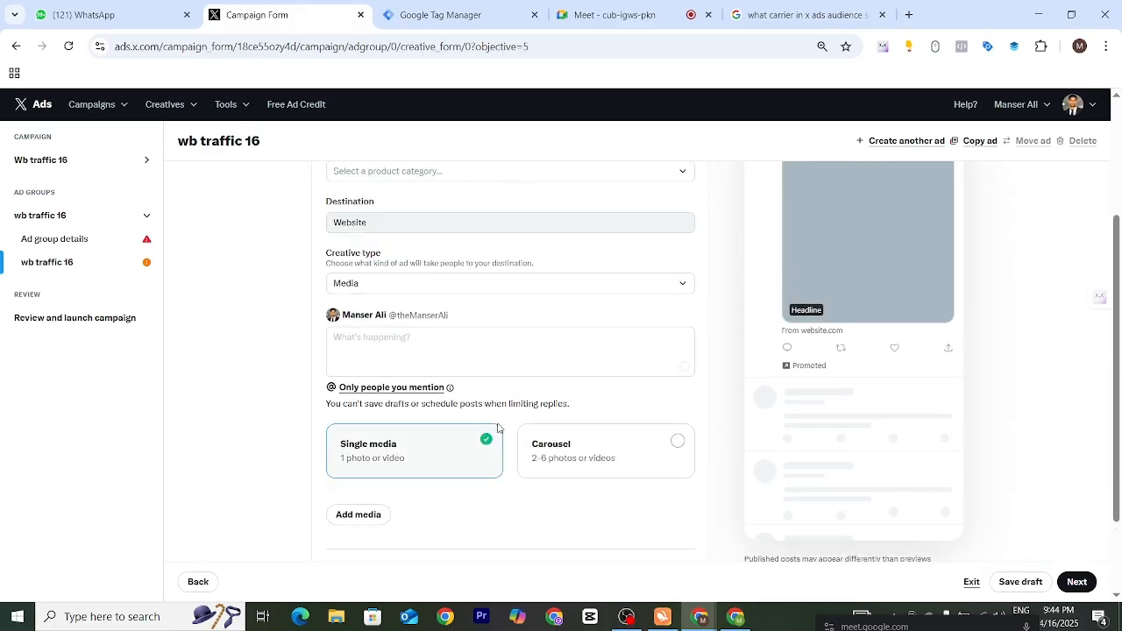
pyautogui.scroll(2, 812, 395)
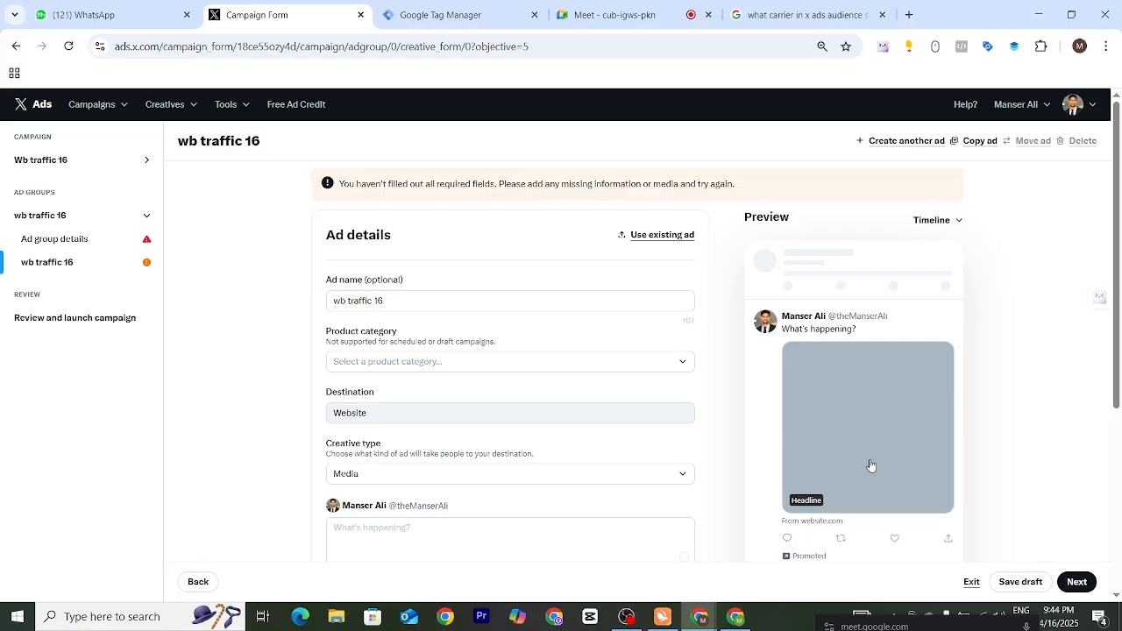
pyautogui.click(957, 221)
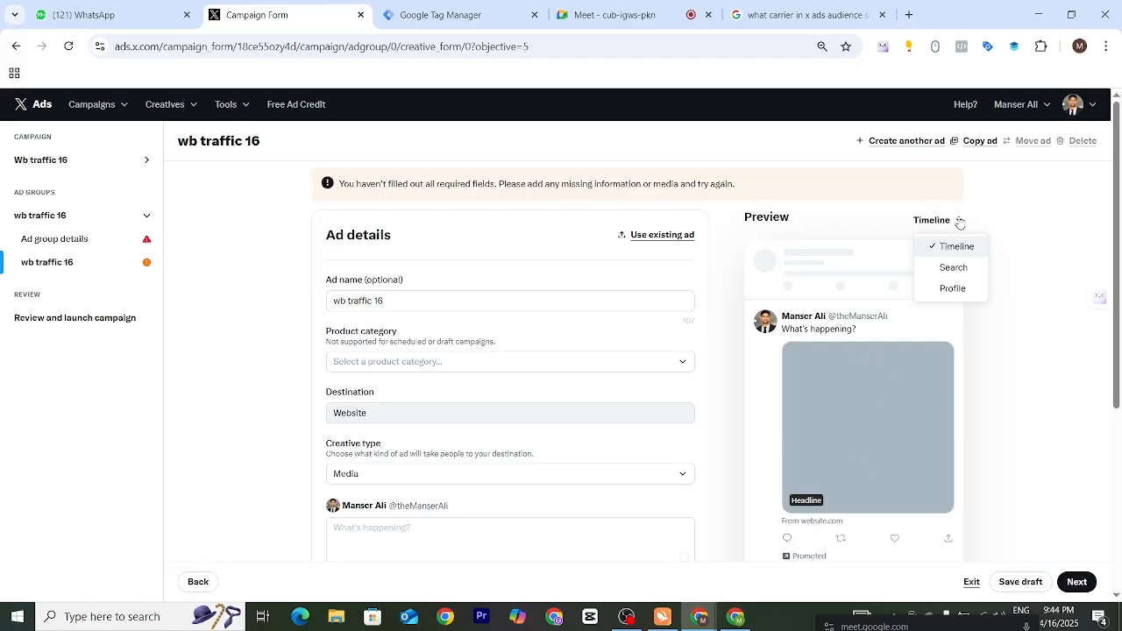
pyautogui.click(954, 269)
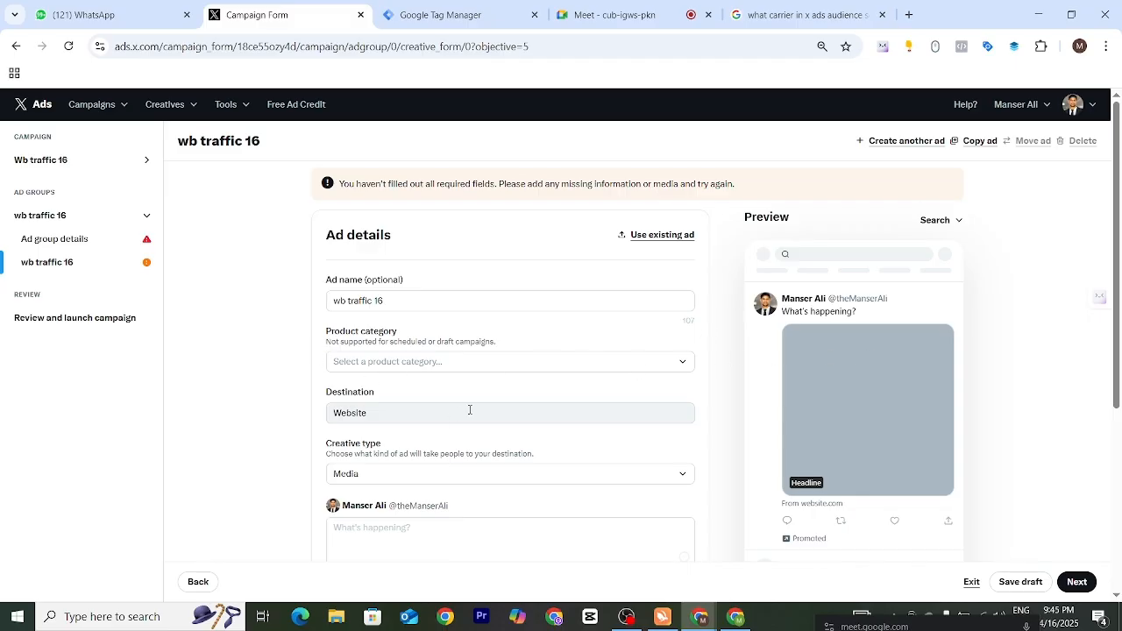
# - Check the Website destination and choose Media as the ad's creative type
pyautogui.scroll(-1, 344, 409)
pyautogui.moveTo(372, 400); pyautogui.dragTo(329, 401)
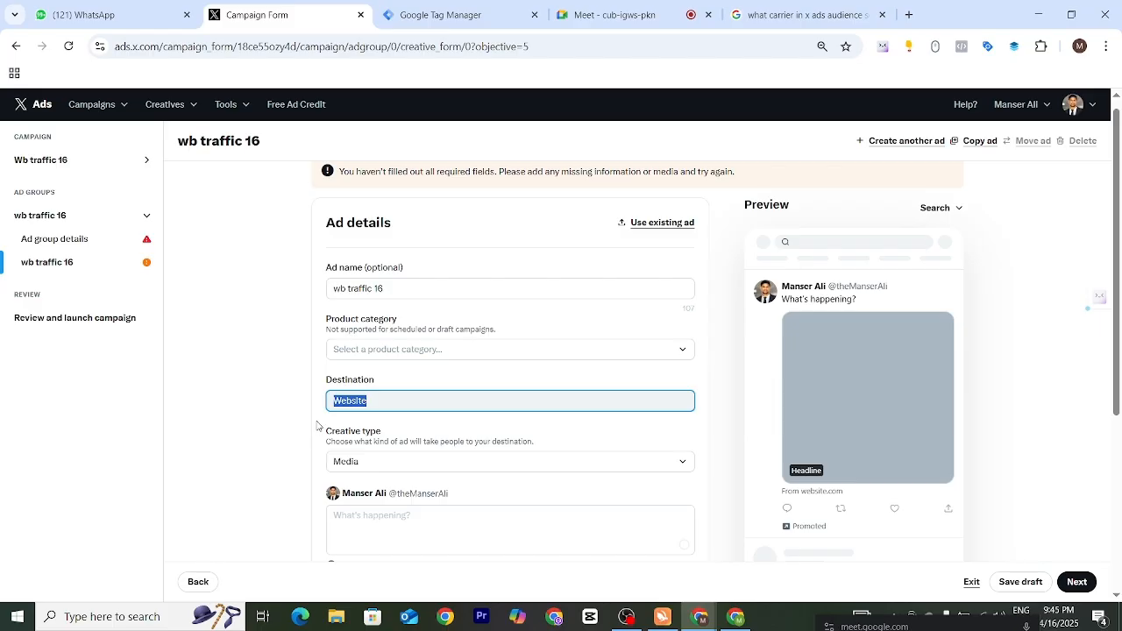
pyautogui.click(394, 421)
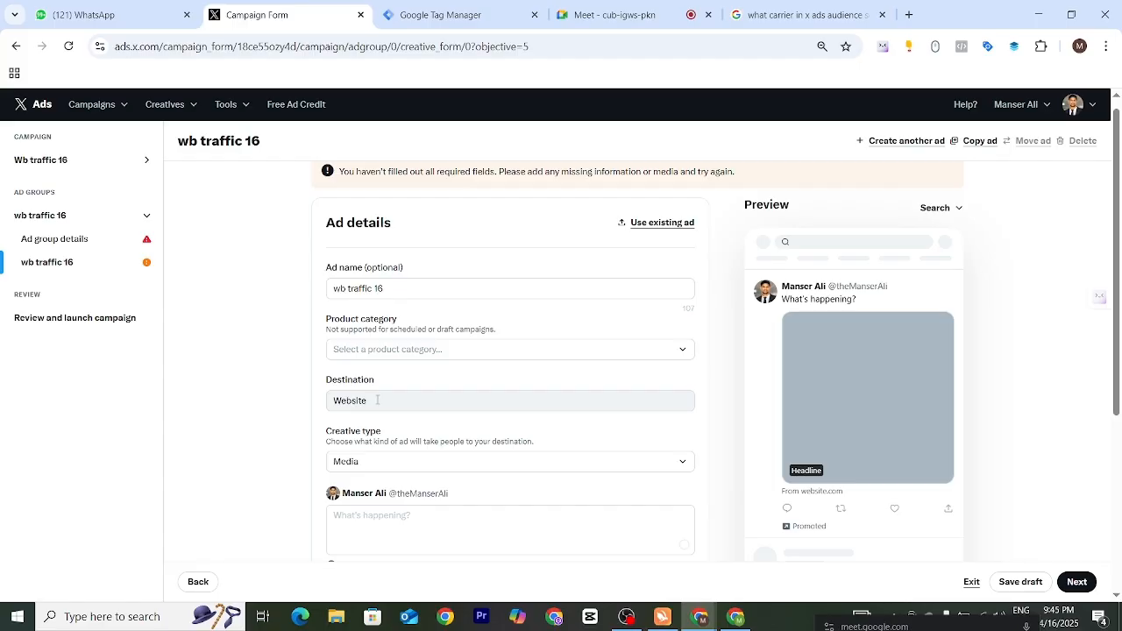
pyautogui.scroll(-2, 377, 400)
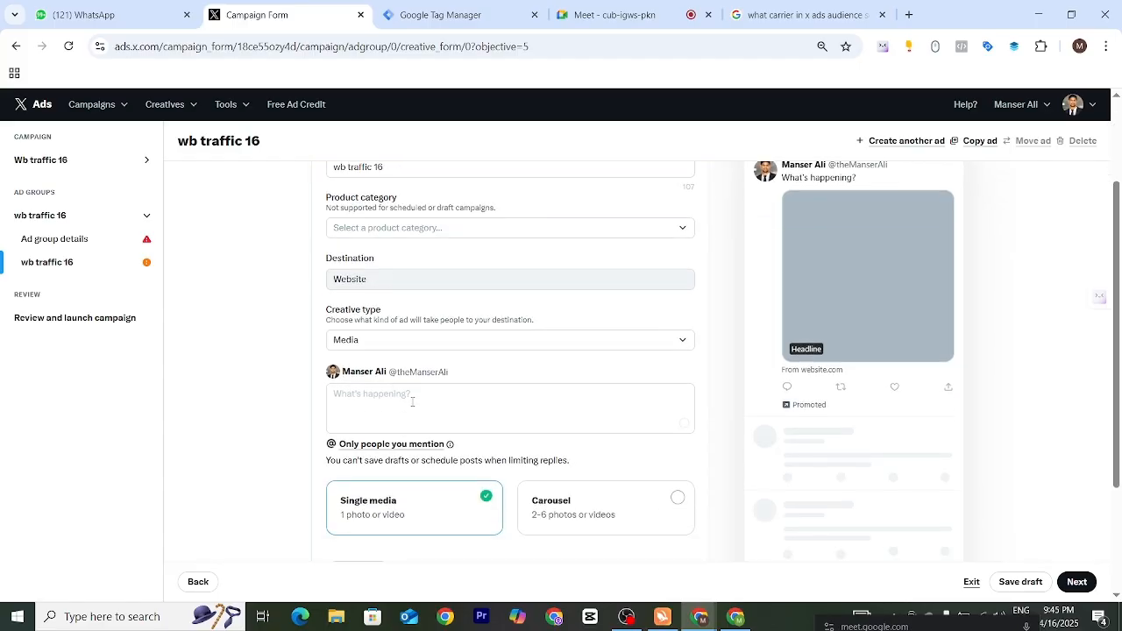
pyautogui.click(412, 344)
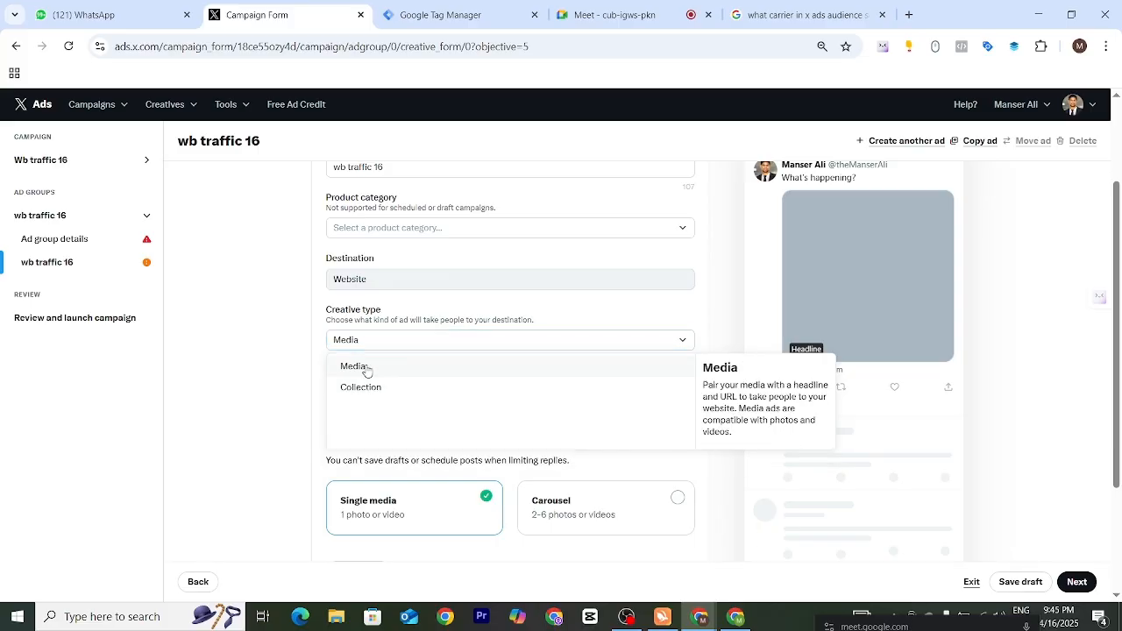
pyautogui.click(365, 366)
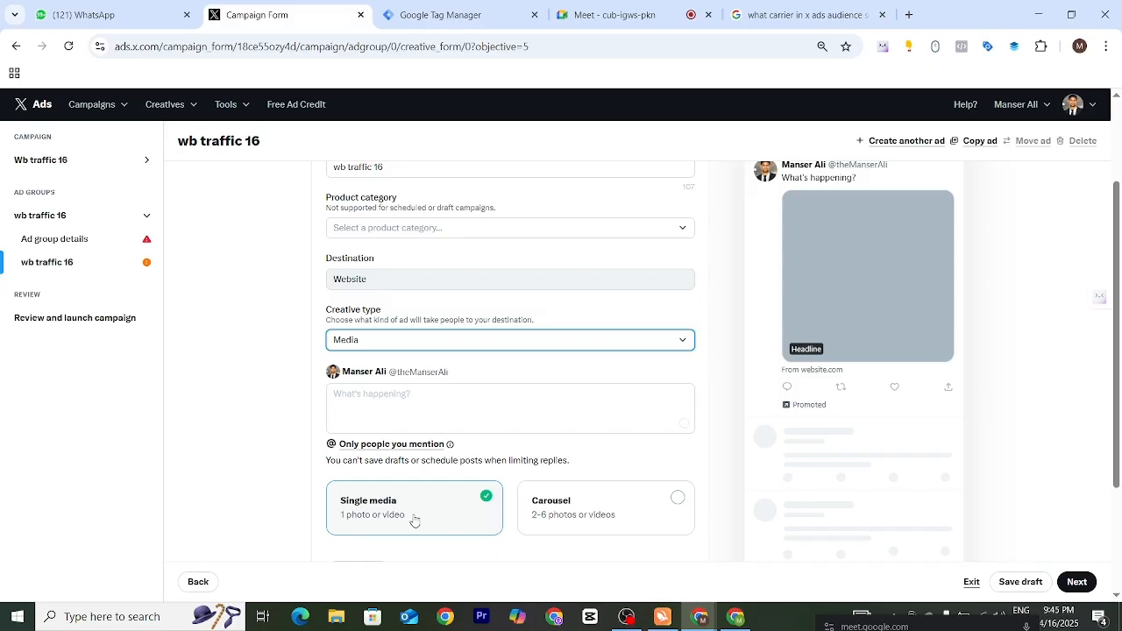
# - Enter "Best Digital Marketing Course For Free" as the ad's post text
pyautogui.click(414, 393)
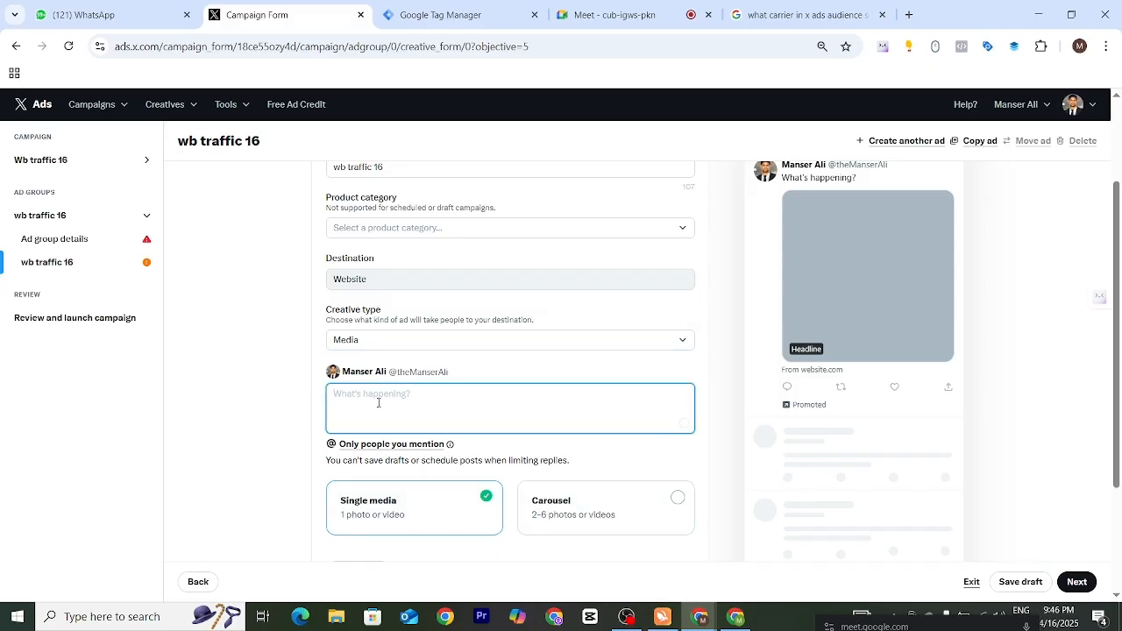
pyautogui.moveTo(783, 176); pyautogui.dragTo(867, 178)
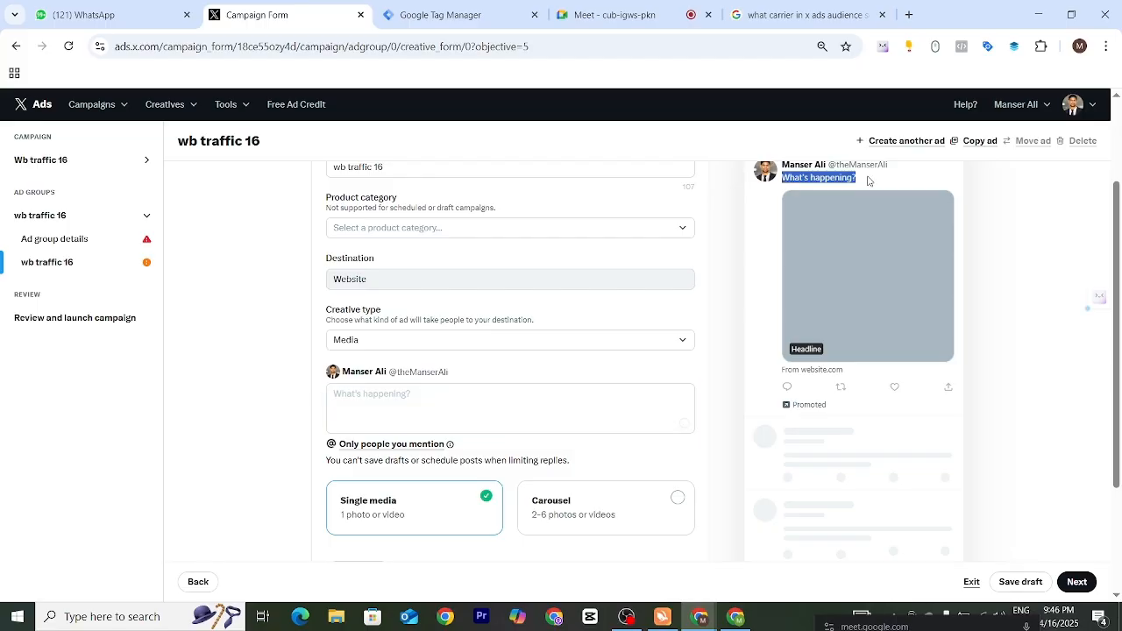
pyautogui.click(369, 391)
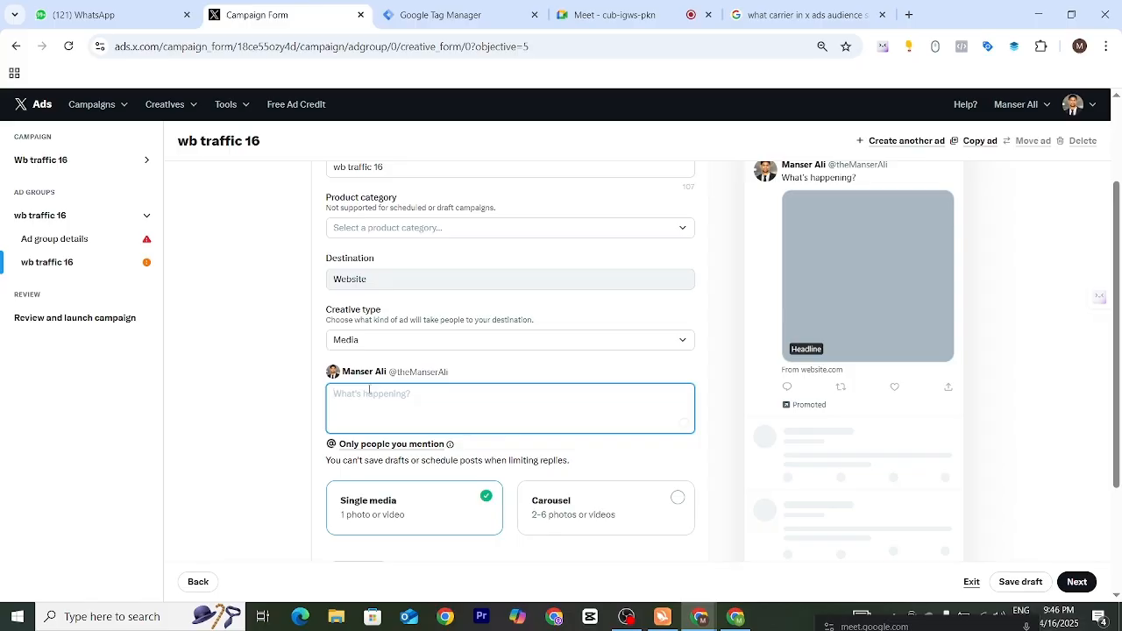
pyautogui.write('Best Dig')
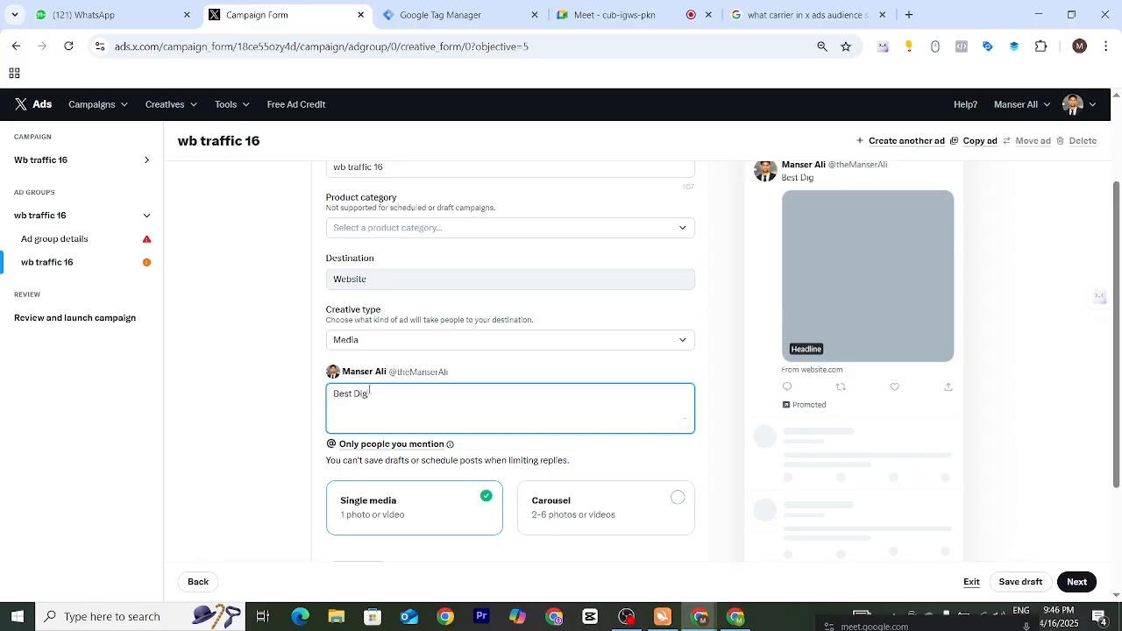
pyautogui.write('ital Mark')
pyautogui.write('eint')
pyautogui.press('BackSpace')
pyautogui.press('BackSpace')
pyautogui.press('BackSpace')
pyautogui.write('ting C')
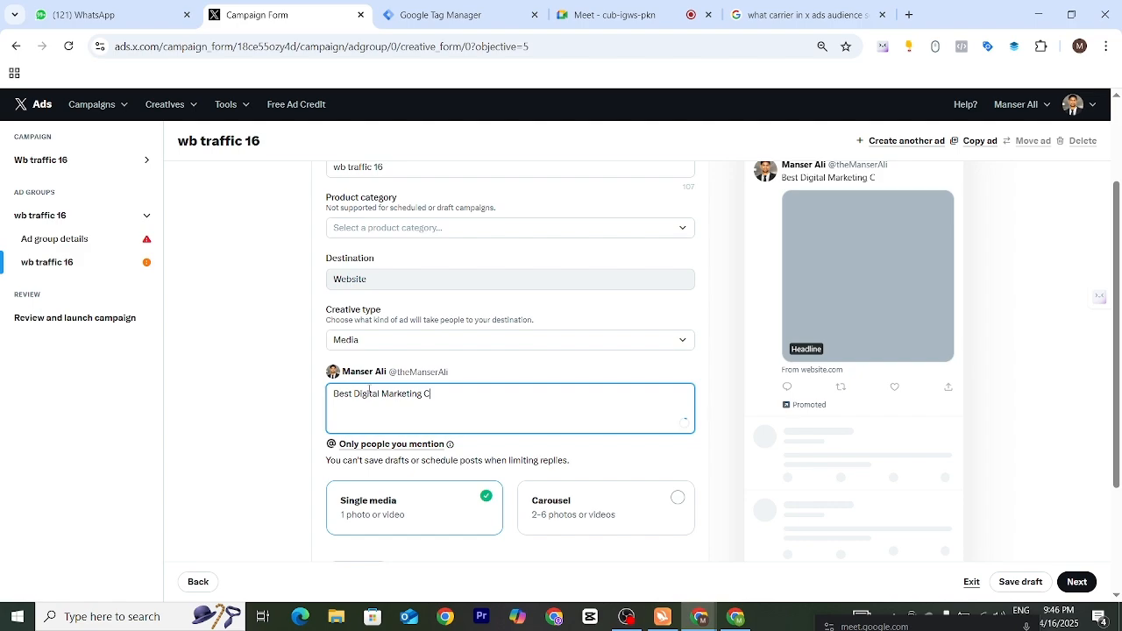
pyautogui.write('ourse For Free')
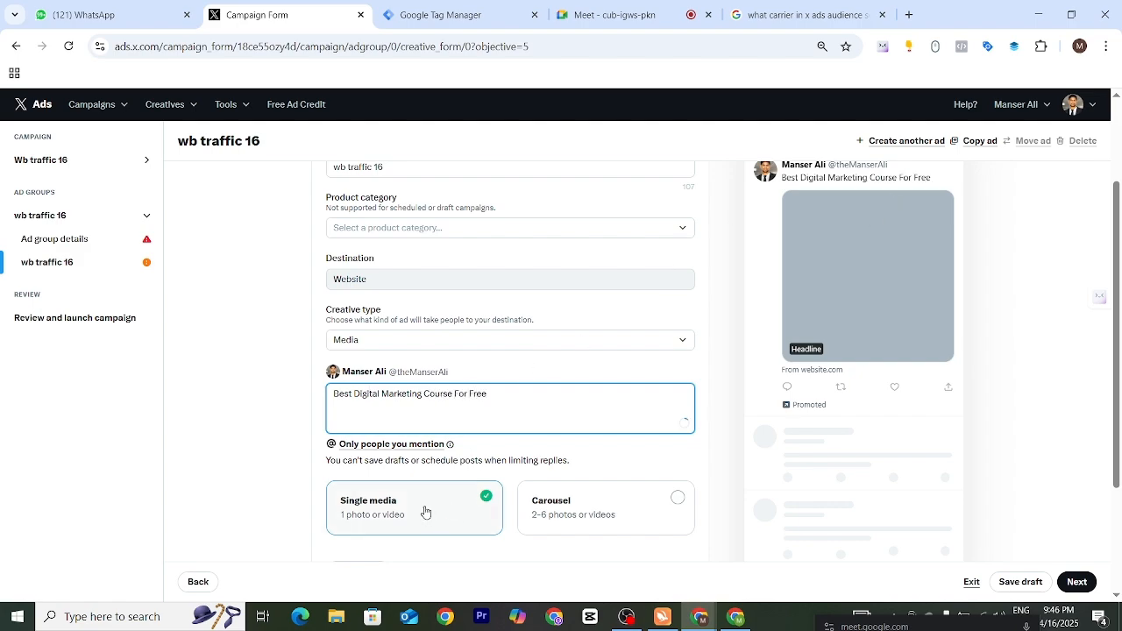
# - Add the "Food to Eat During Fever" picture from the media library as the ad's single media
pyautogui.scroll(-2, 426, 512)
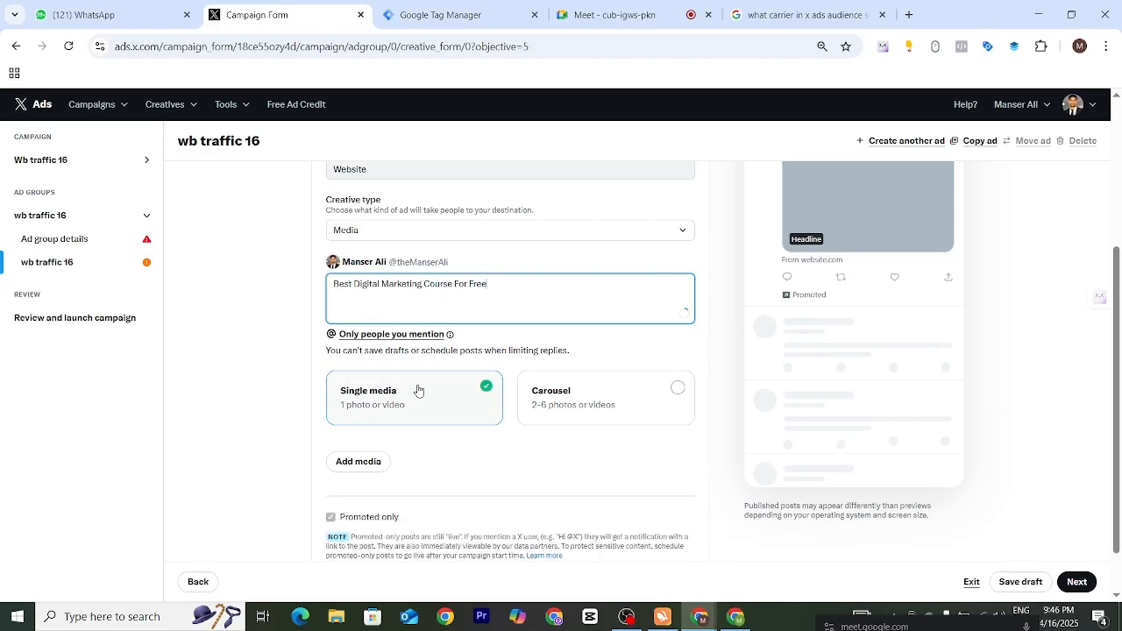
pyautogui.click(363, 463)
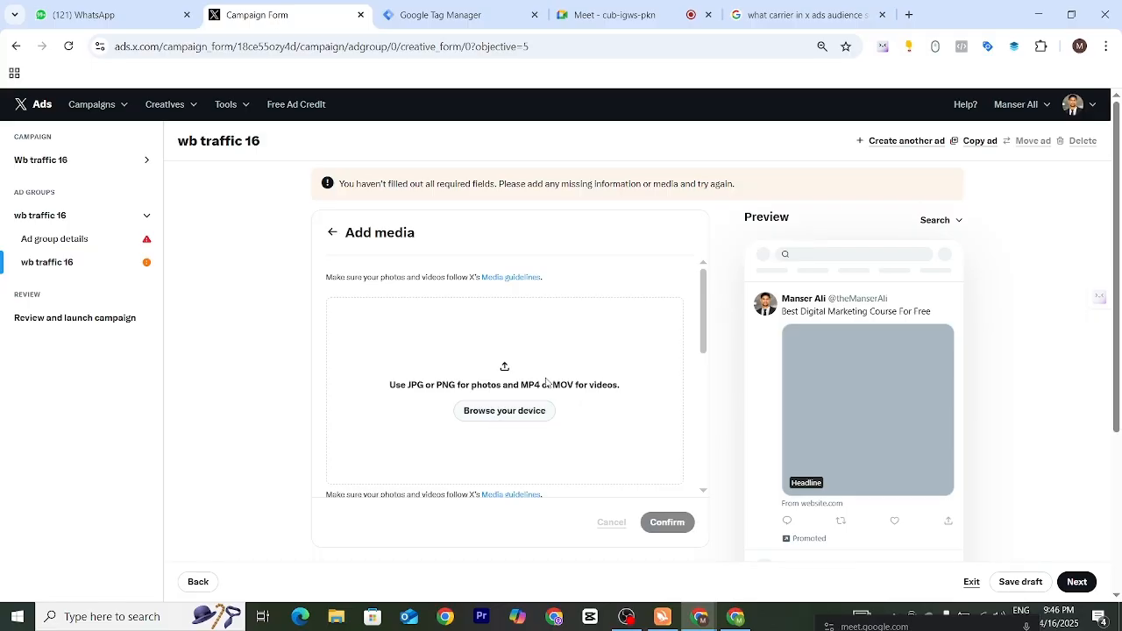
pyautogui.scroll(-3, 543, 421)
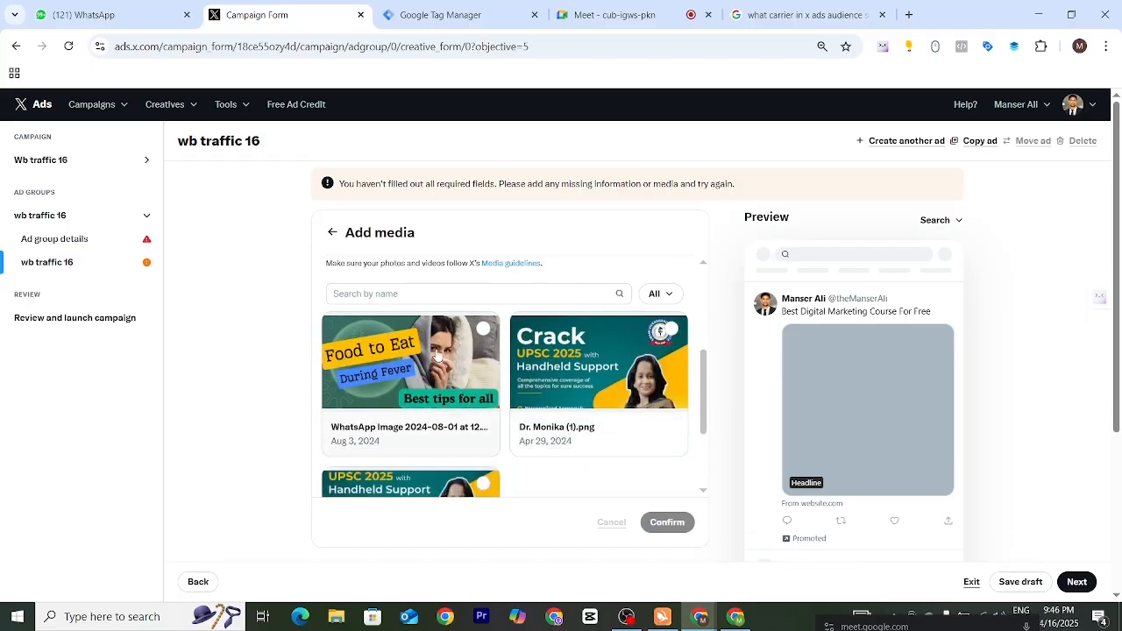
pyautogui.scroll(3, 437, 355)
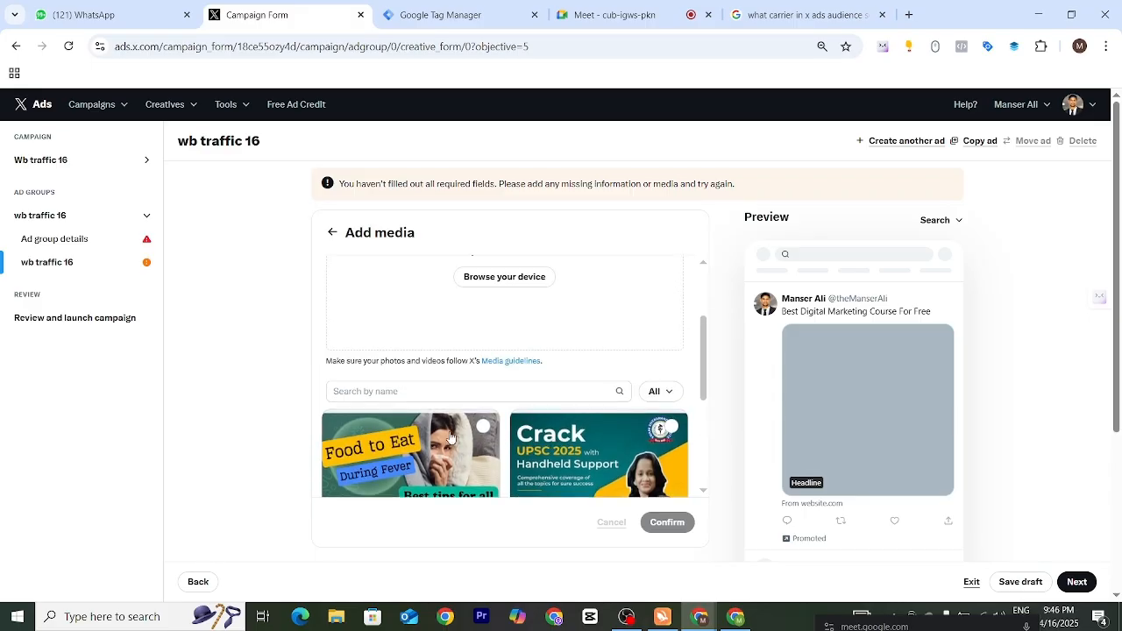
pyautogui.click(483, 427)
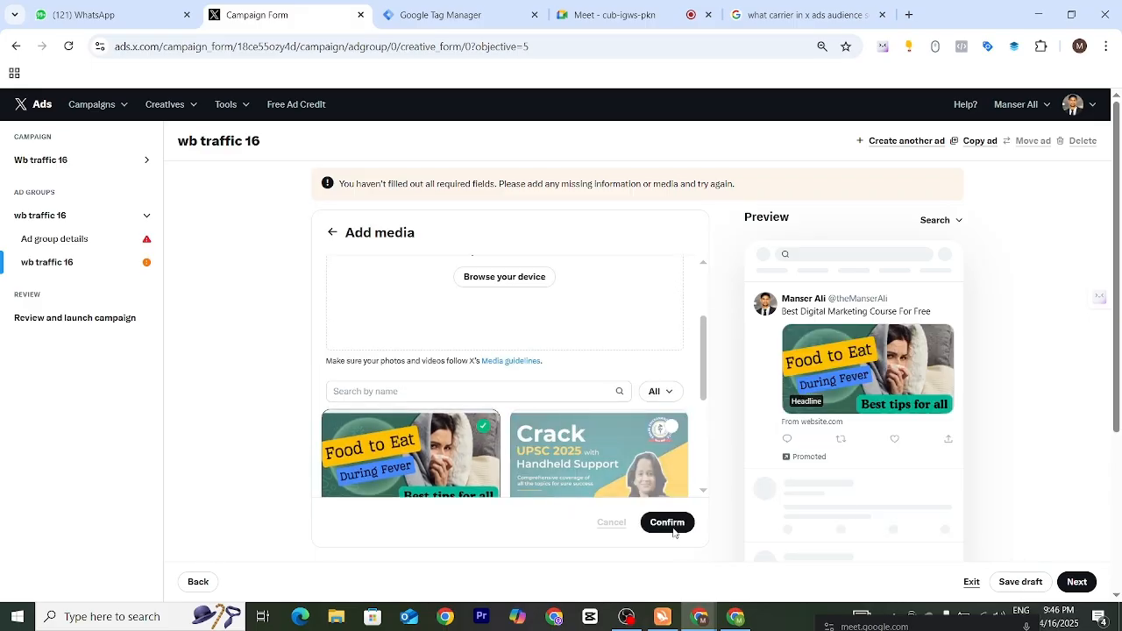
pyautogui.click(667, 524)
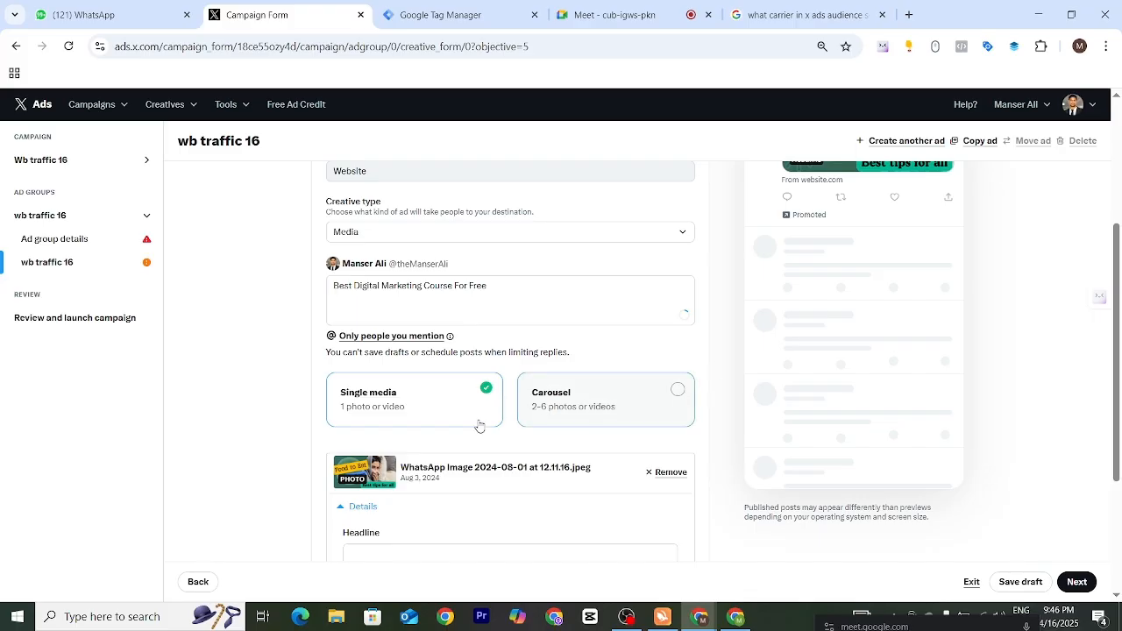
# - Enter "Free Digital Marketing Course" as the headline for the ad's image
pyautogui.scroll(3, 801, 356)
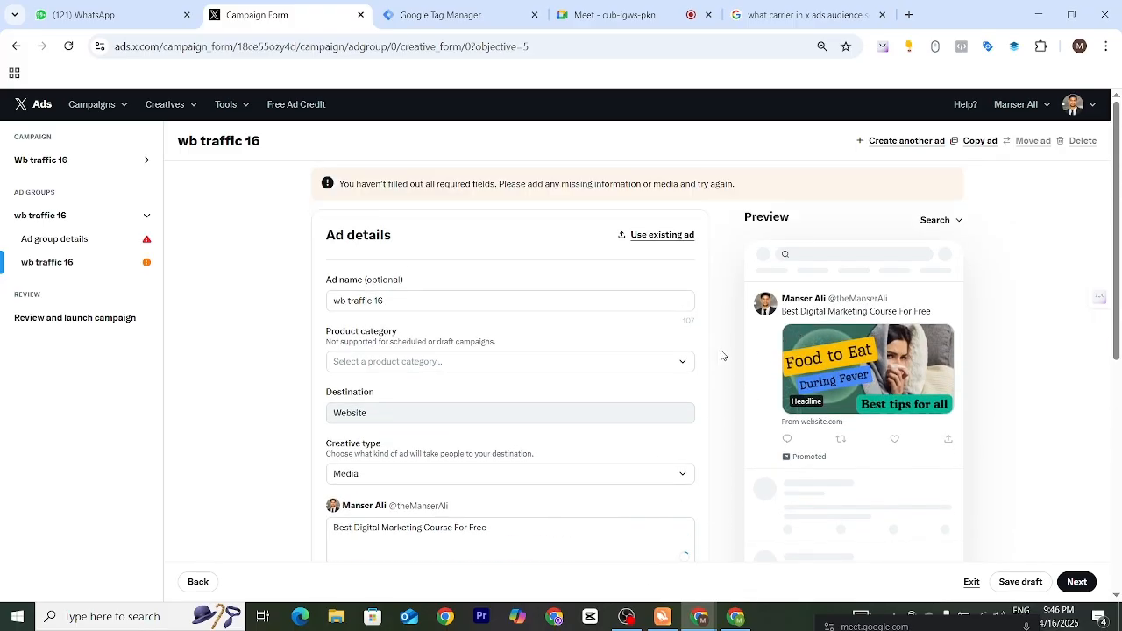
pyautogui.scroll(-5, 929, 395)
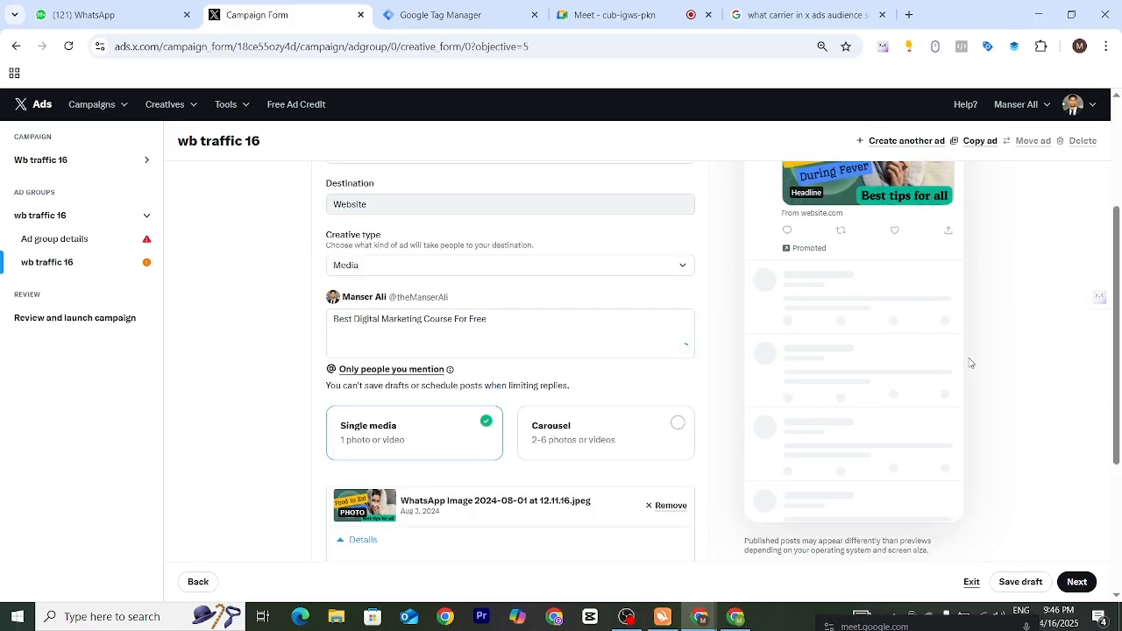
pyautogui.click(373, 369)
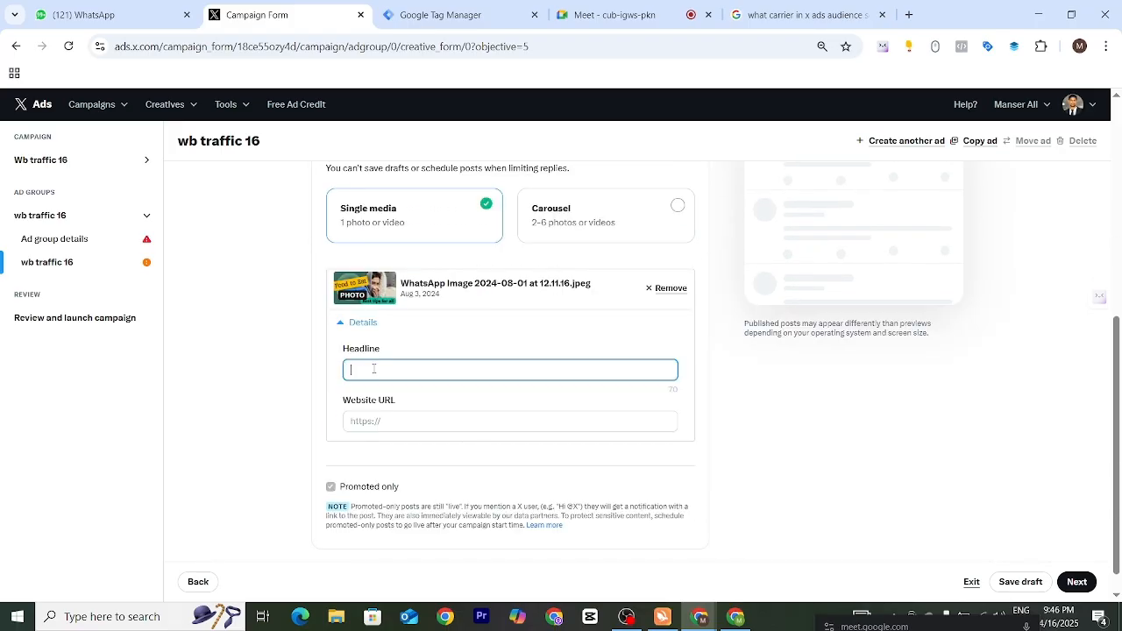
pyautogui.click(365, 421)
pyautogui.click(380, 369)
pyautogui.moveTo(1118, 410); pyautogui.dragTo(1092, 237)
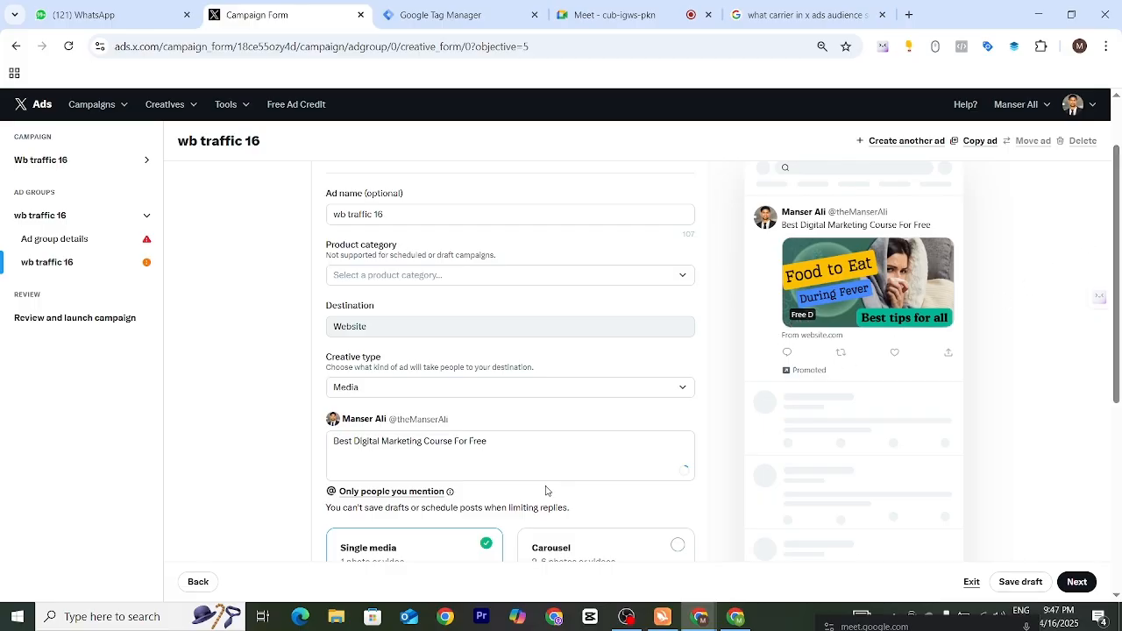
pyautogui.scroll(-3, 474, 486)
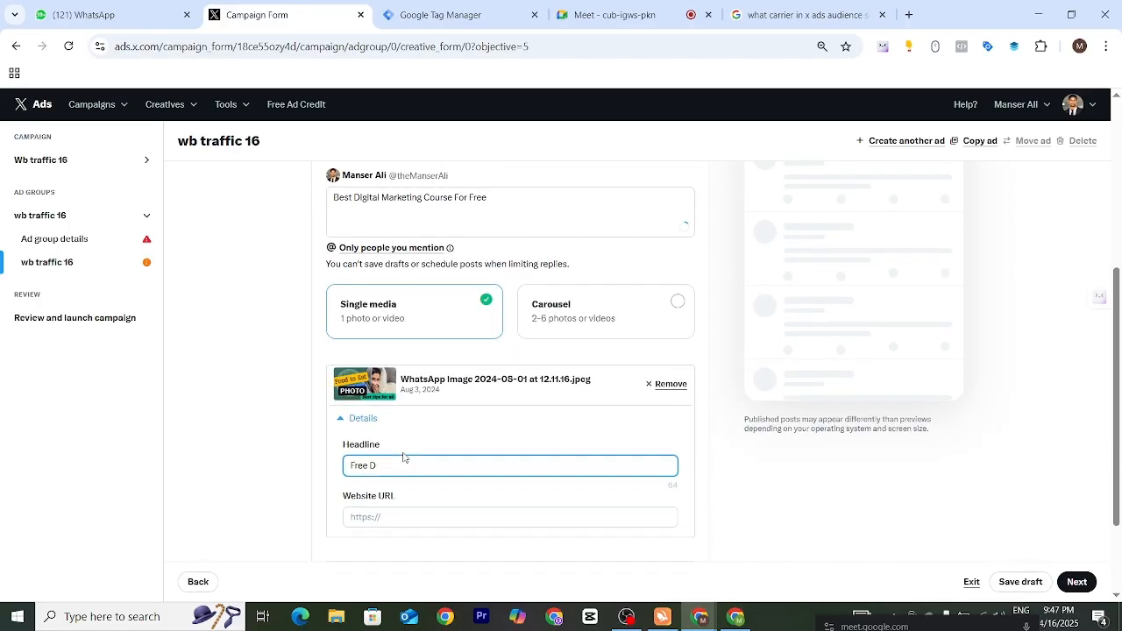
pyautogui.rightClick(402, 460)
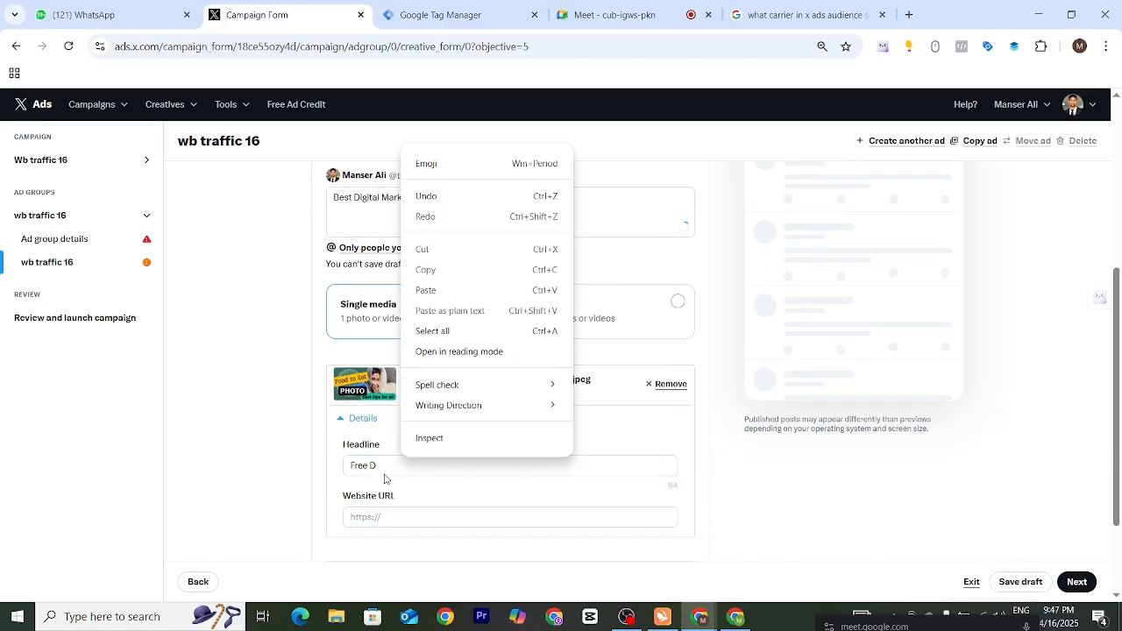
pyautogui.click(383, 465)
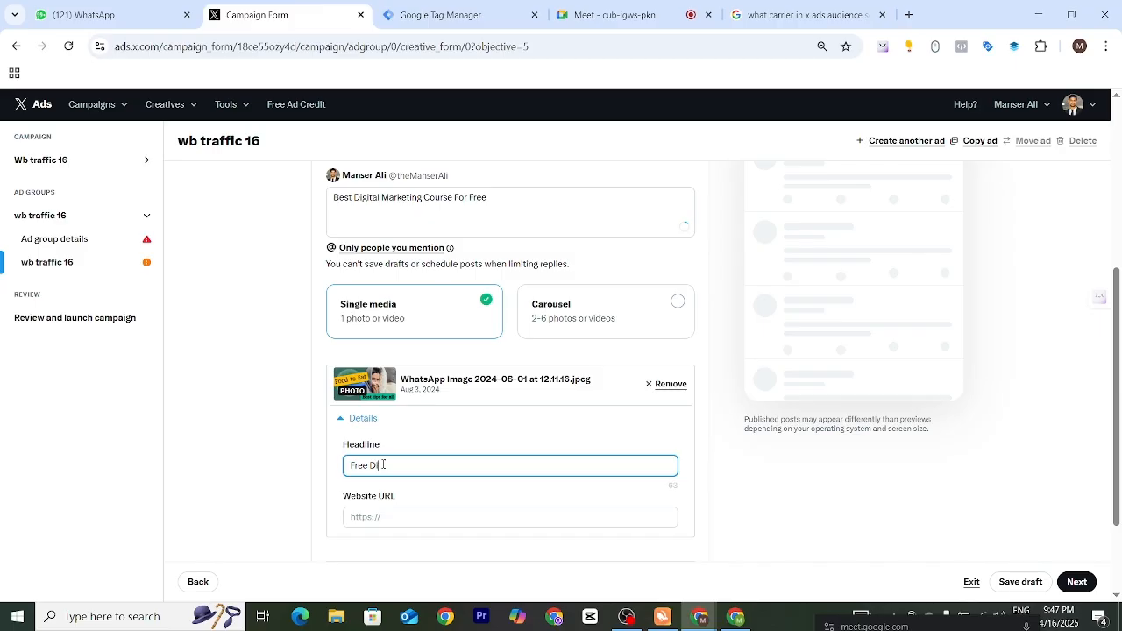
pyautogui.write('igital zmar')
pyautogui.write('keting Course')
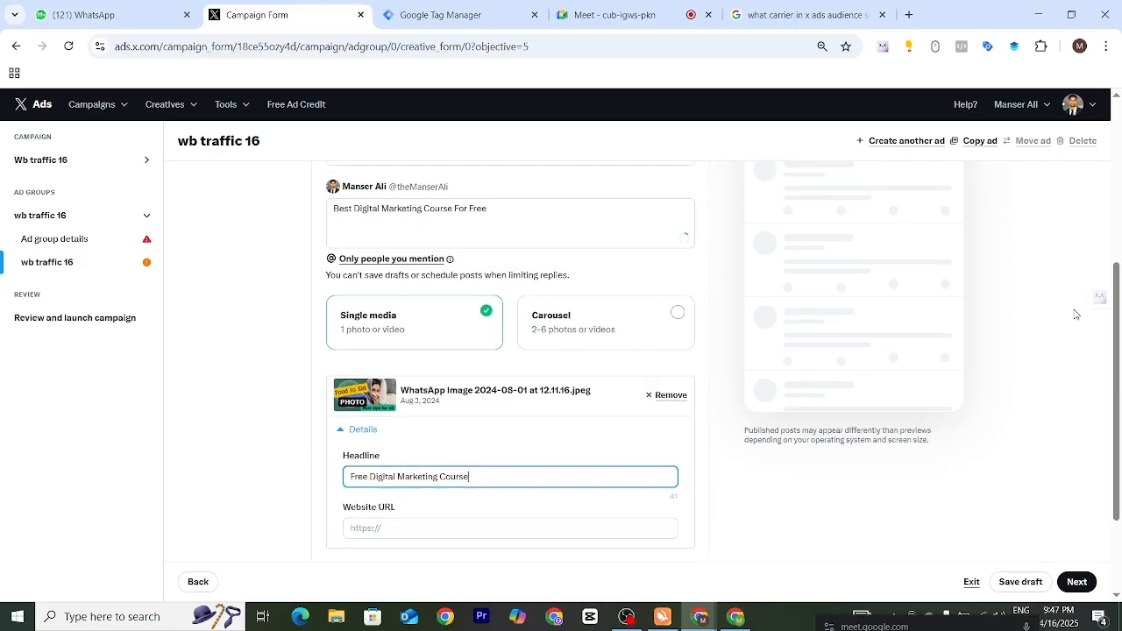
# - Check how the headline and the Promoted label appear in the ad preview
pyautogui.scroll(3, 989, 345)
pyautogui.scroll(1, 808, 310)
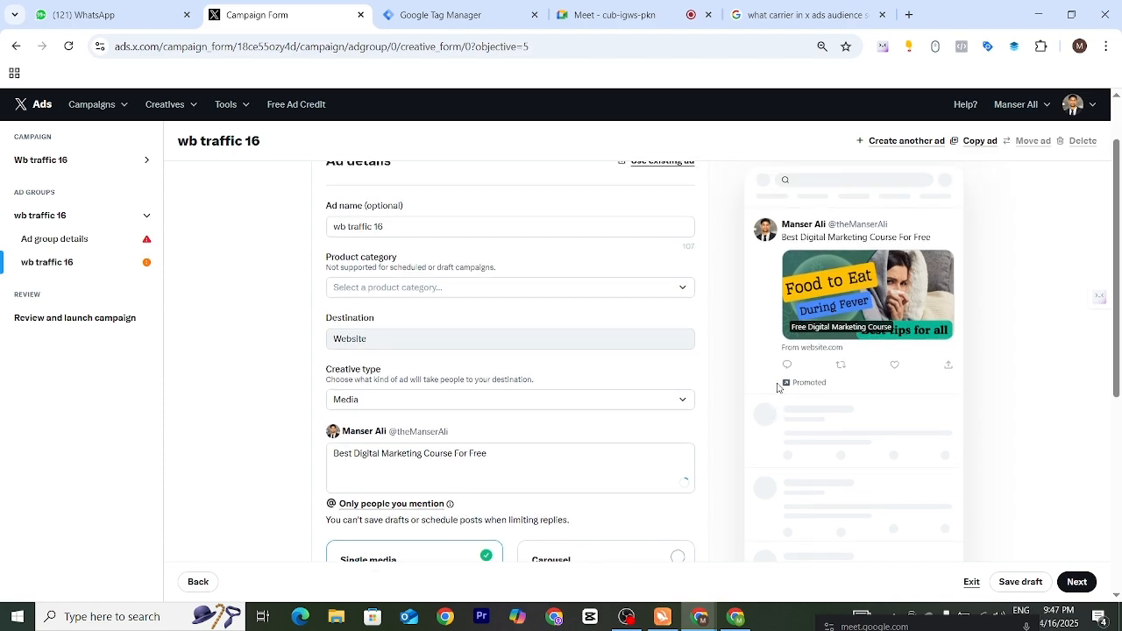
pyautogui.moveTo(779, 386); pyautogui.dragTo(823, 383)
pyautogui.click(1043, 371)
pyautogui.scroll(-1, 423, 425)
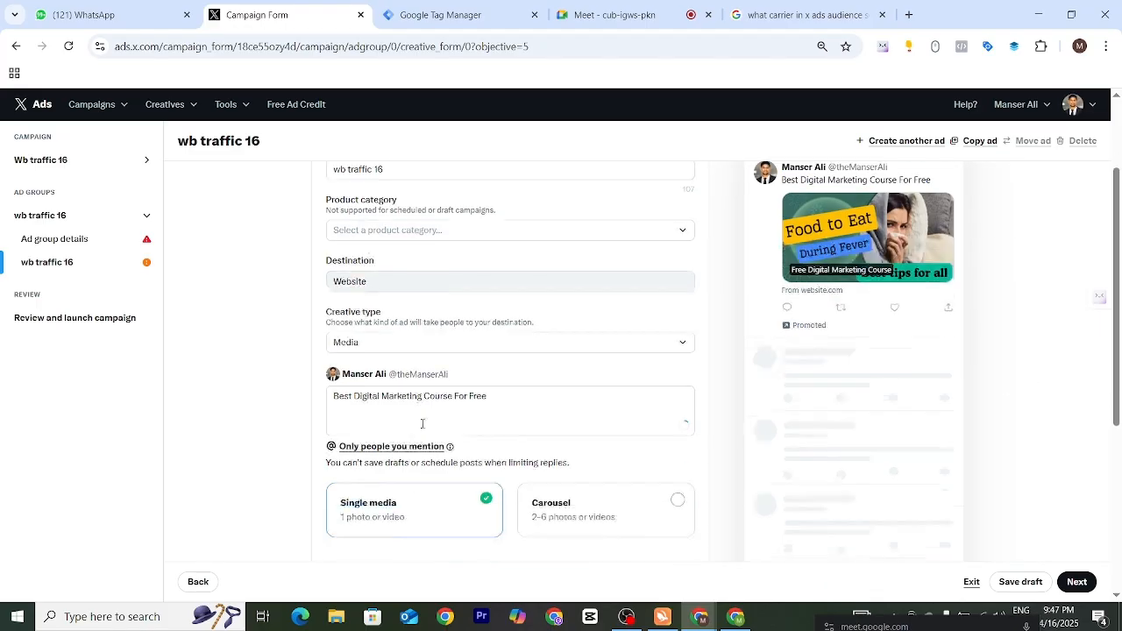
pyautogui.scroll(-2, 422, 423)
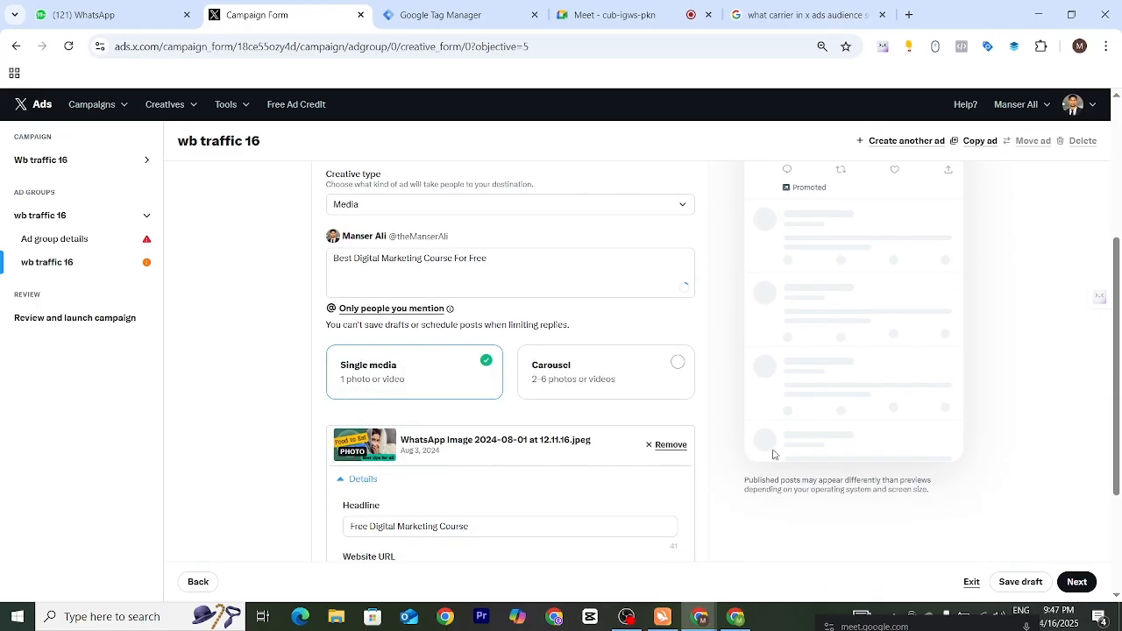
# - Copy the Digital Marketing Institute homepage address in a new browser tab and enter it as the ad's website URL
pyautogui.scroll(-1, 556, 531)
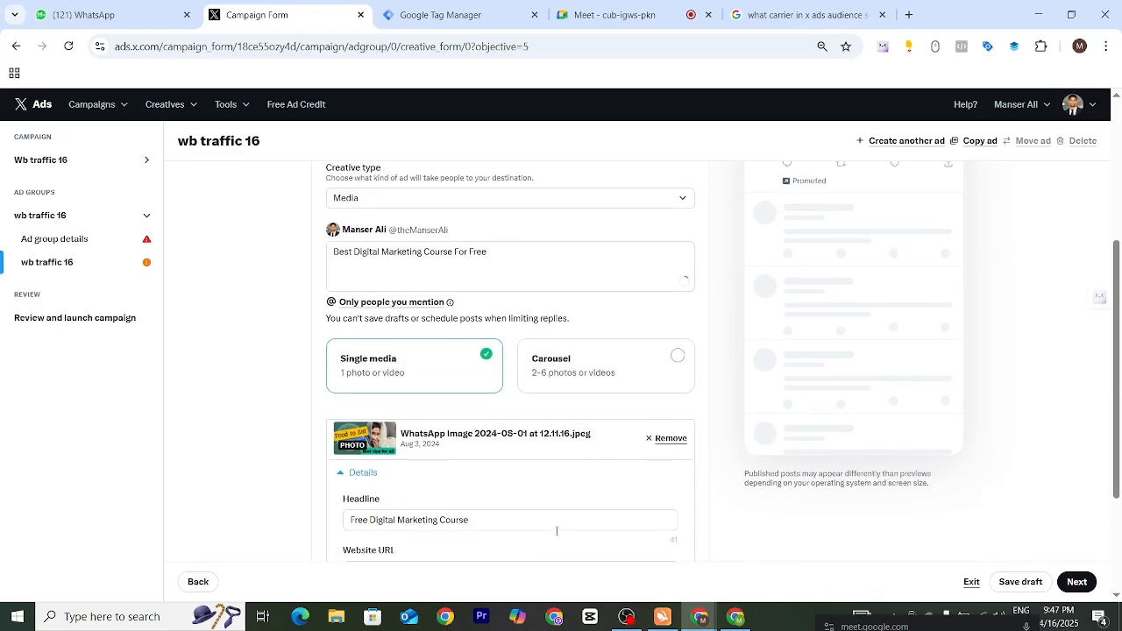
pyautogui.click(446, 557)
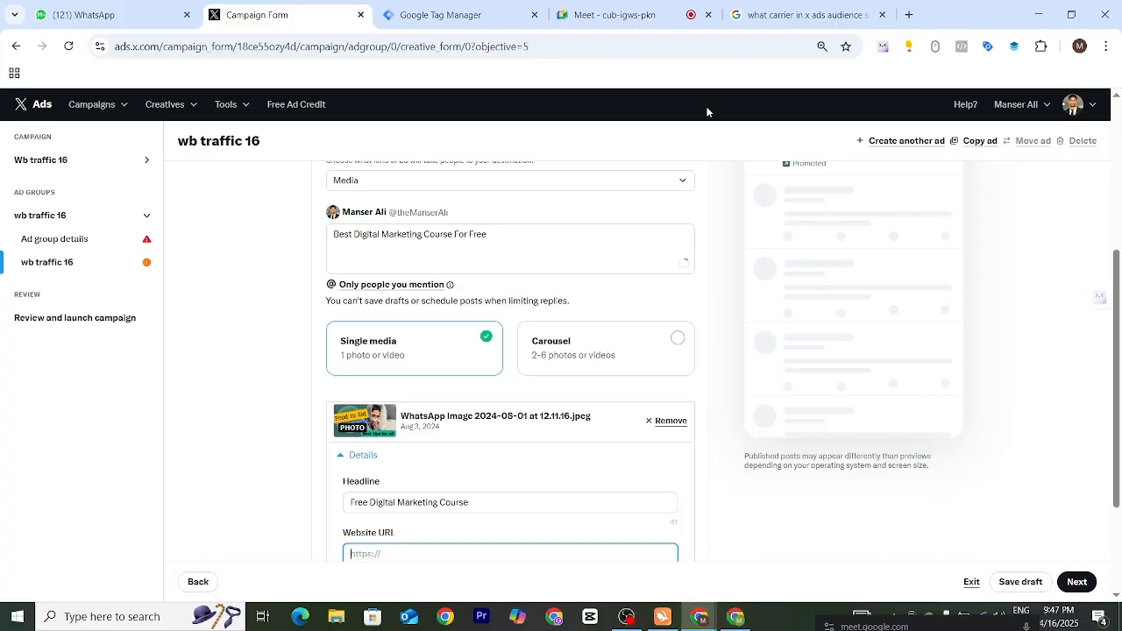
pyautogui.click(882, 15)
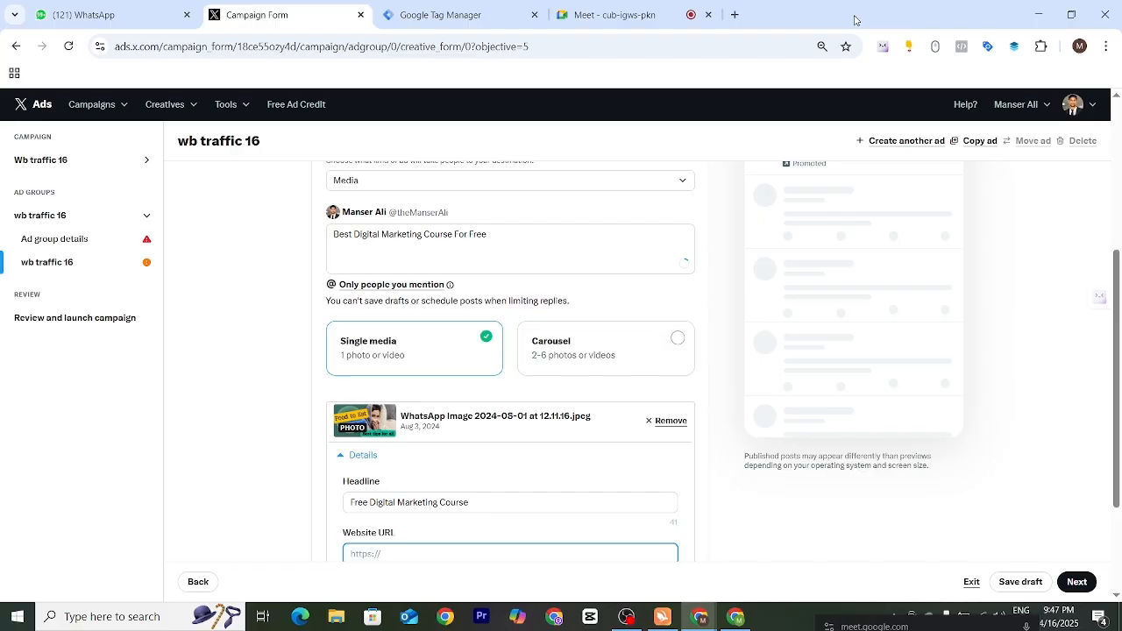
pyautogui.click(735, 15)
pyautogui.click(697, 44)
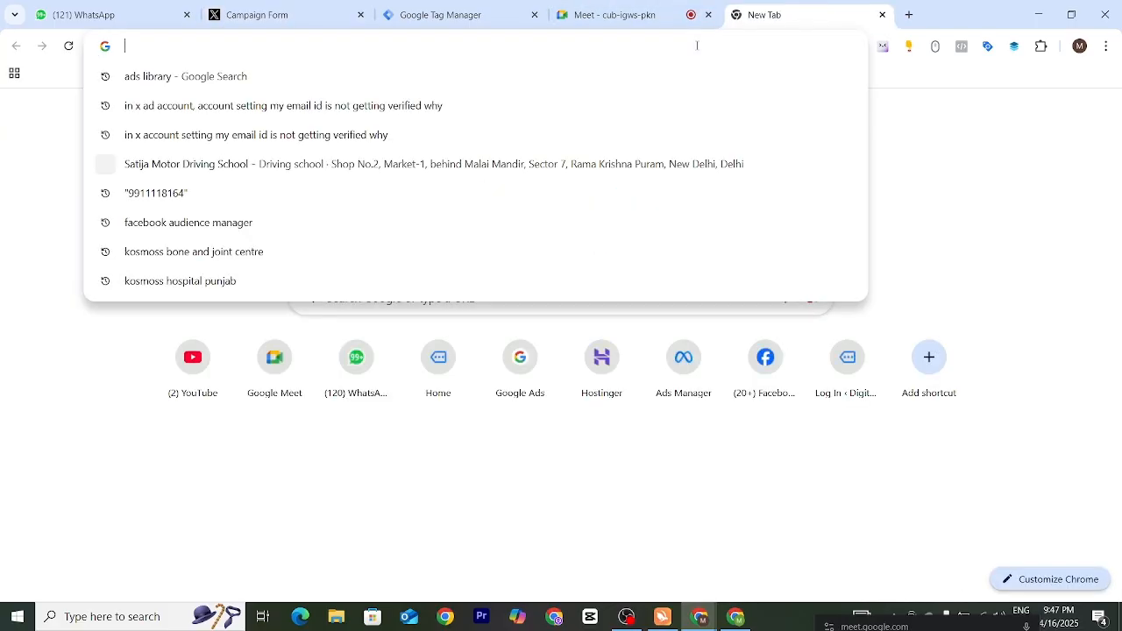
pyautogui.write('manser.dmpc.xyz')
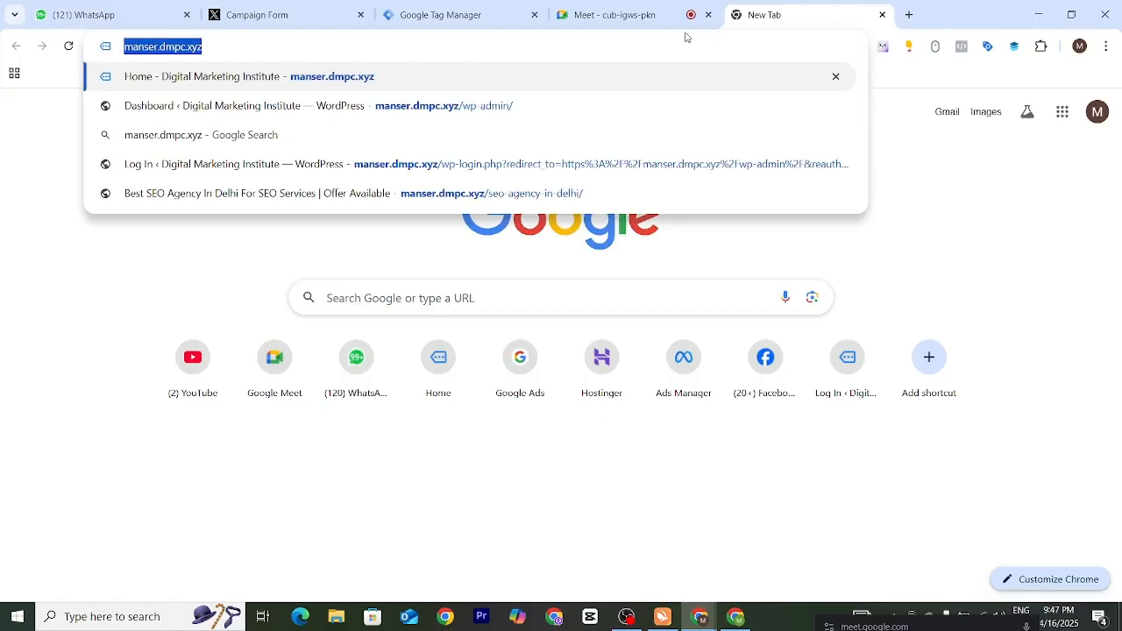
pyautogui.click(274, 15)
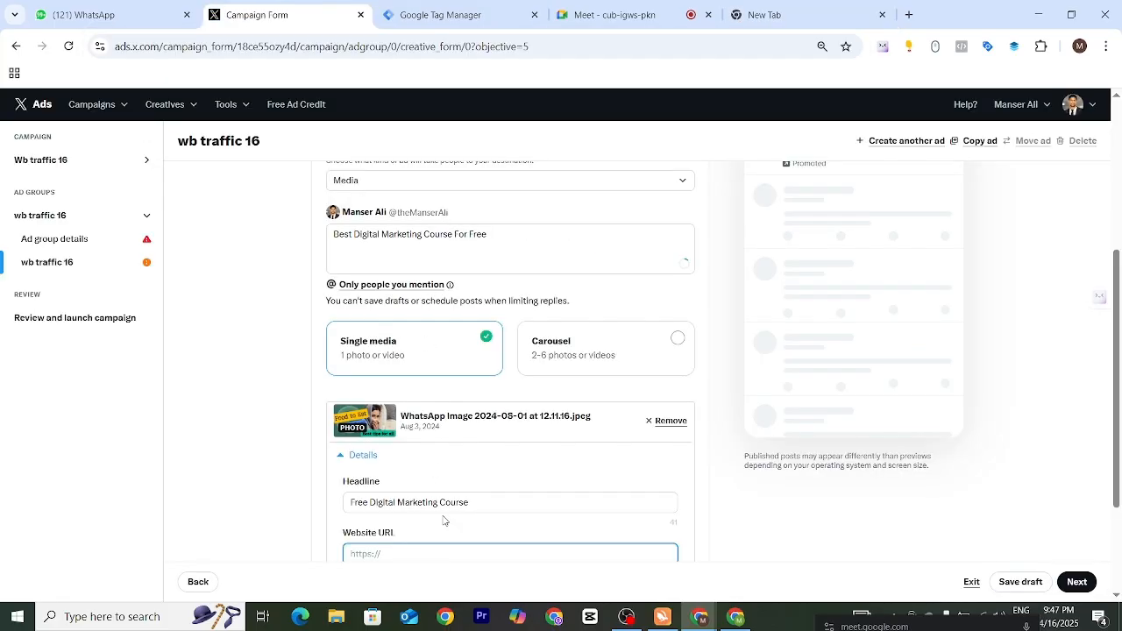
pyautogui.write('http://manser.dmpc.xyz/')
pyautogui.rightClick(716, 412)
pyautogui.click(734, 514)
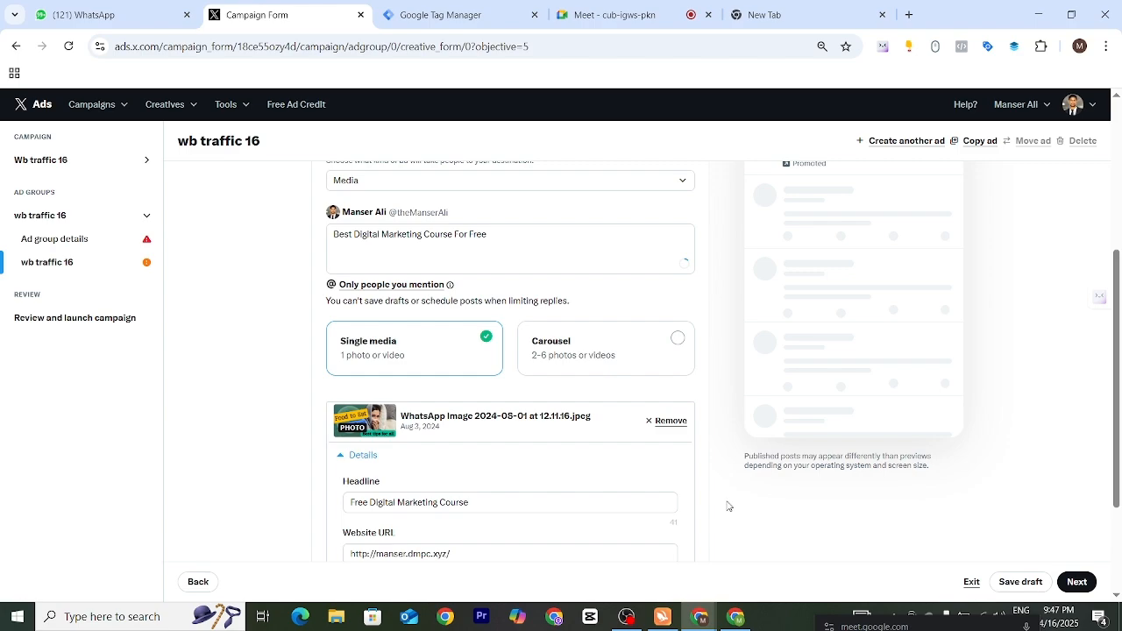
# - Compare the entered website URL with the source domain shown under the image in the ad preview
pyautogui.moveTo(1118, 450); pyautogui.dragTo(1120, 520)
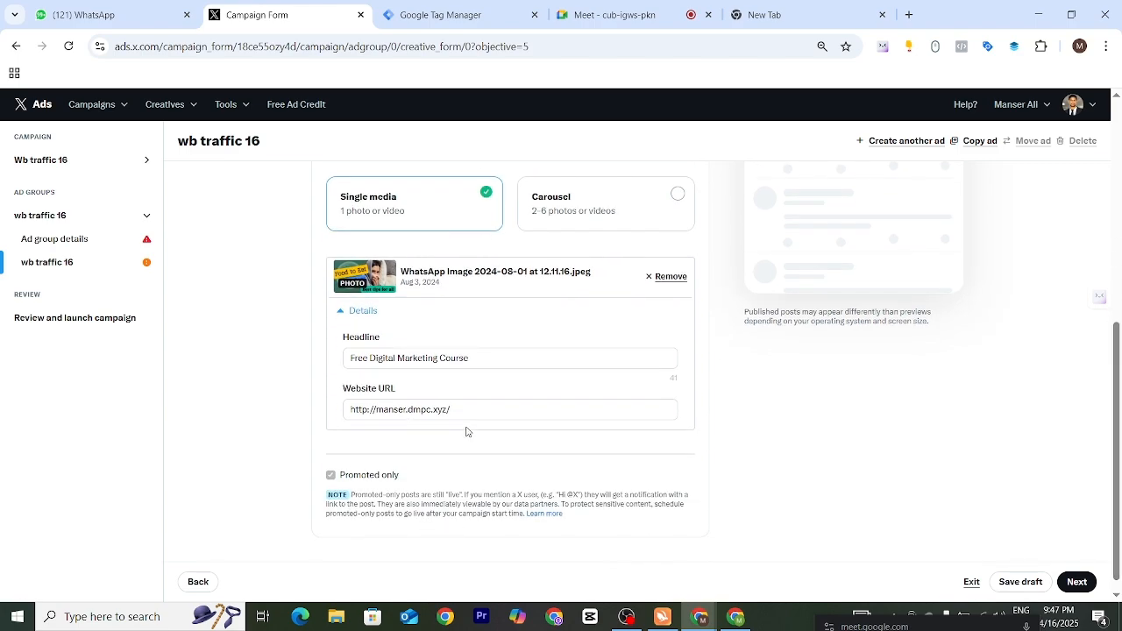
pyautogui.moveTo(457, 410); pyautogui.dragTo(341, 421)
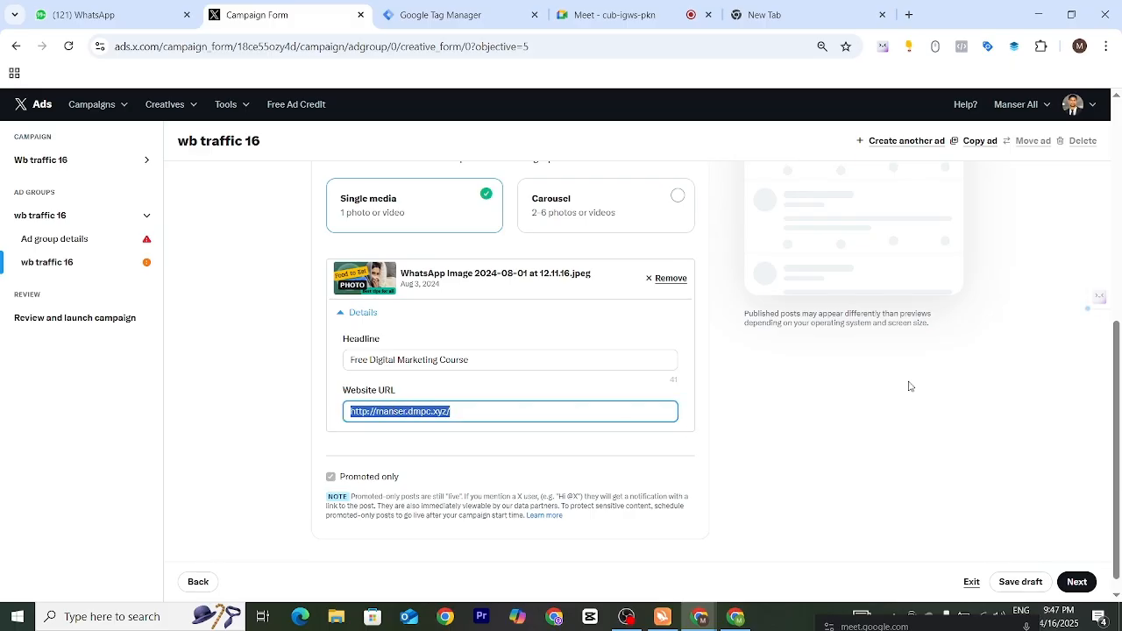
pyautogui.scroll(1, 909, 386)
pyautogui.scroll(5, 938, 366)
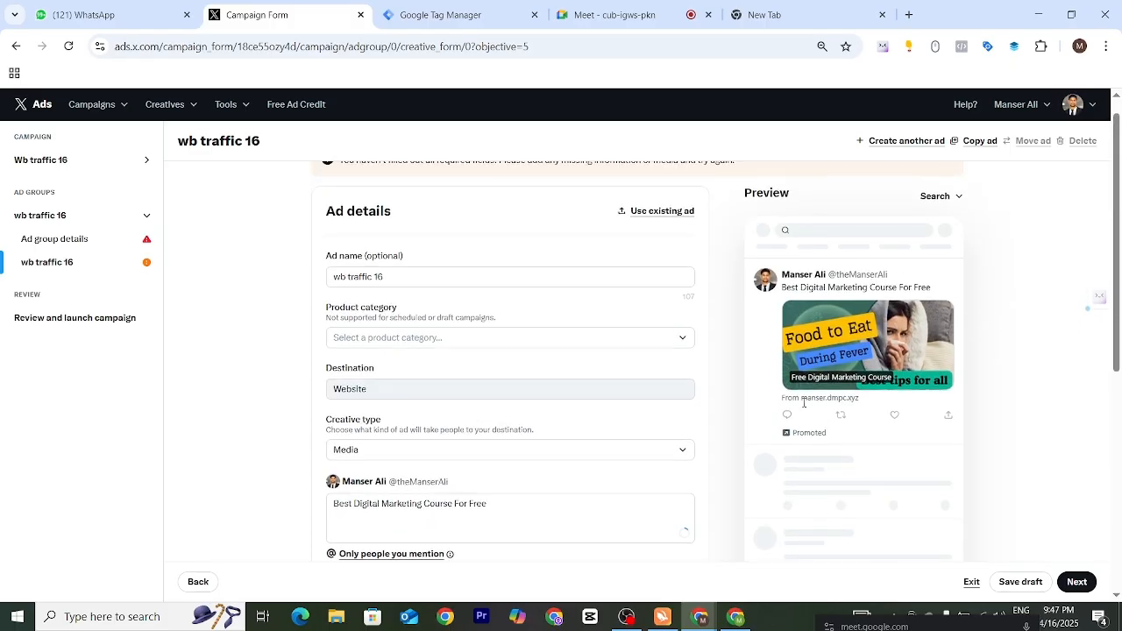
pyautogui.moveTo(805, 398); pyautogui.dragTo(866, 399)
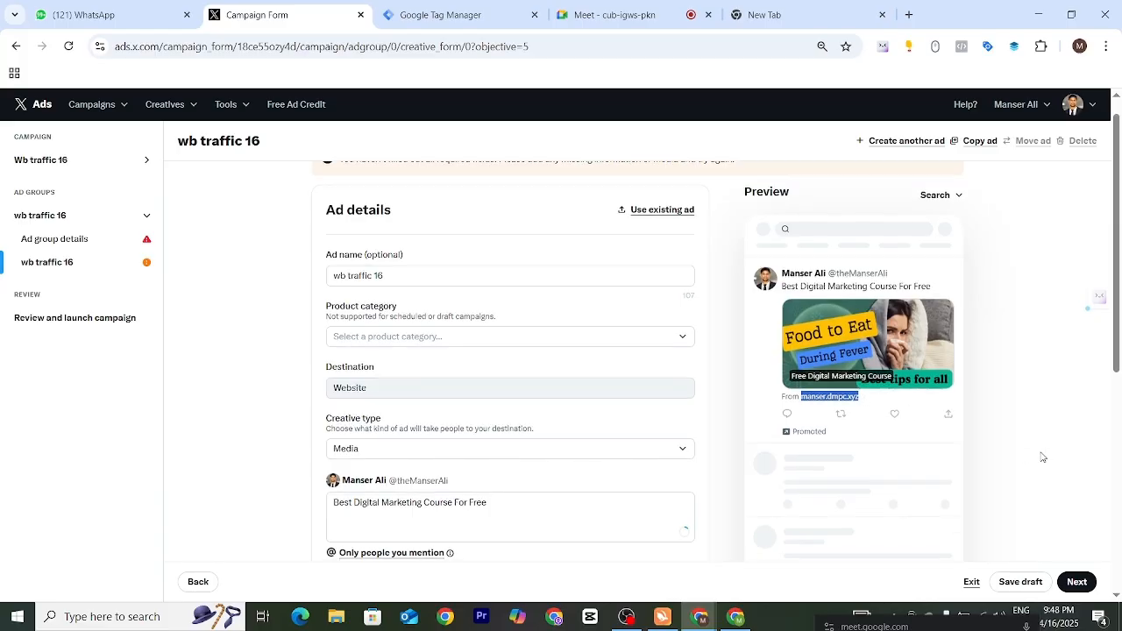
pyautogui.scroll(-5, 1035, 453)
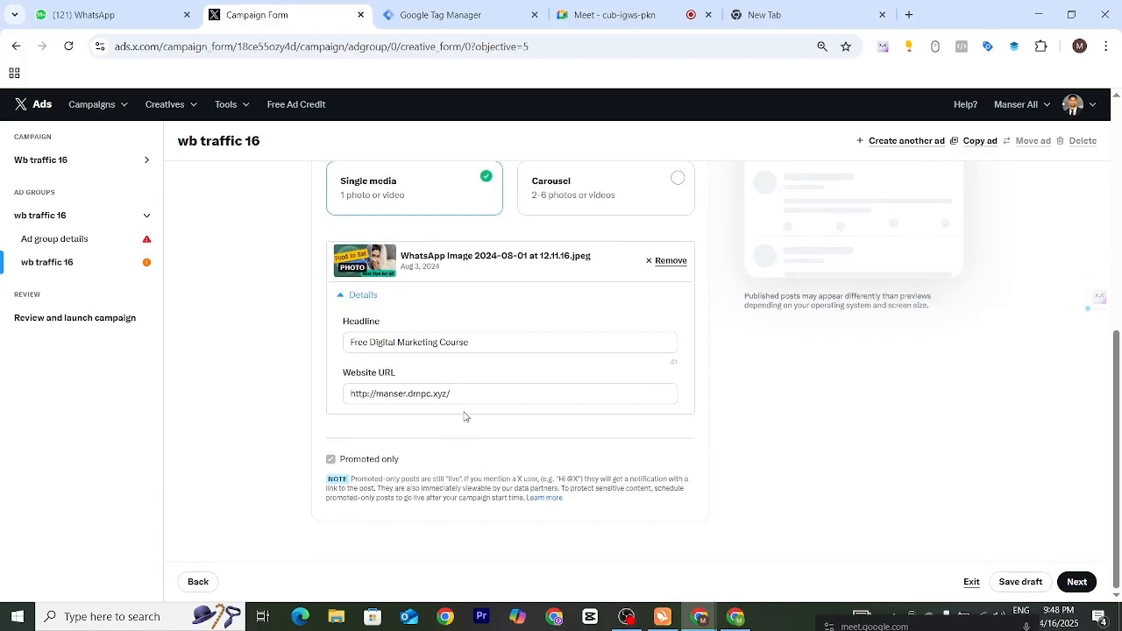
pyautogui.scroll(3, 909, 356)
pyautogui.scroll(4, 848, 210)
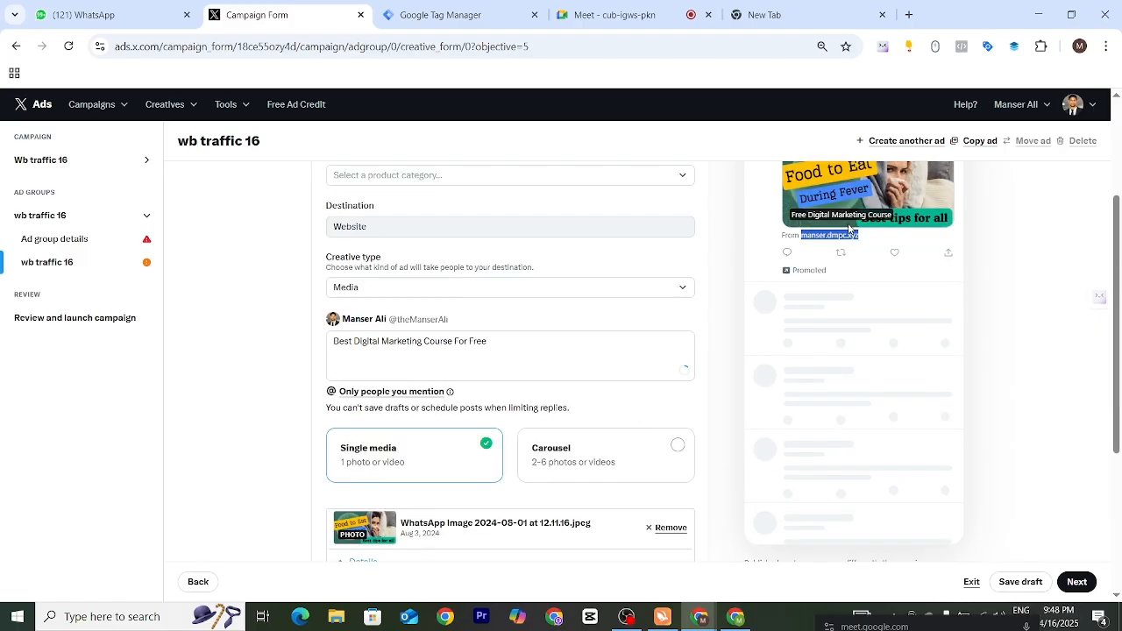
pyautogui.scroll(-4, 719, 361)
pyautogui.scroll(-2, 711, 375)
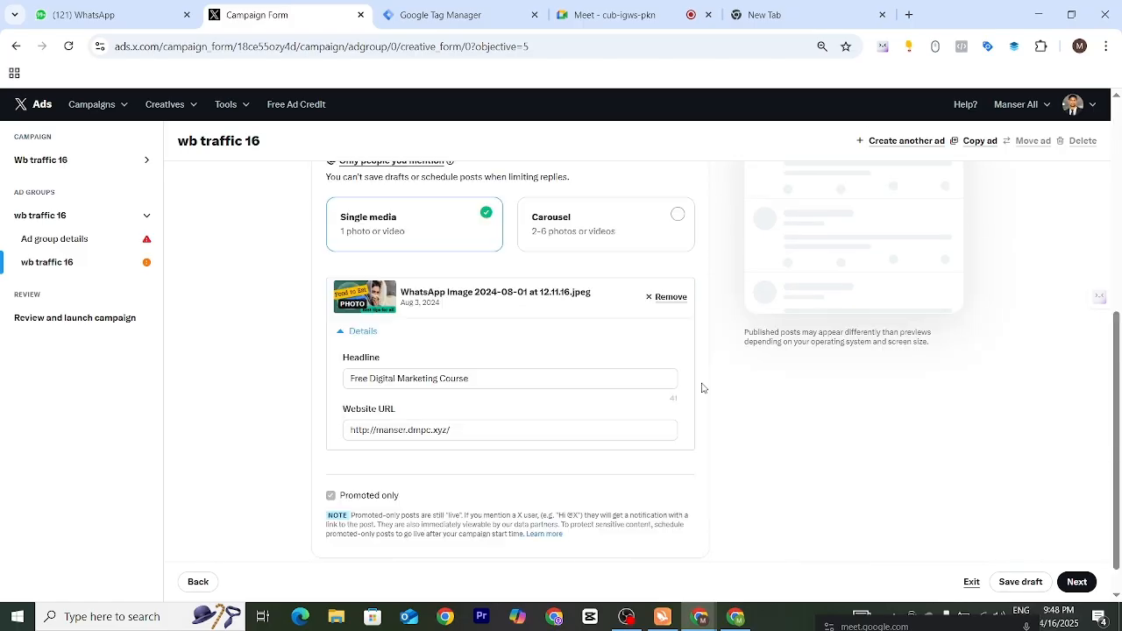
# - Proceed to the campaign review and read through the campaign details, budget and schedule, delivery, placements, targeting and ad details
pyautogui.click(1075, 582)
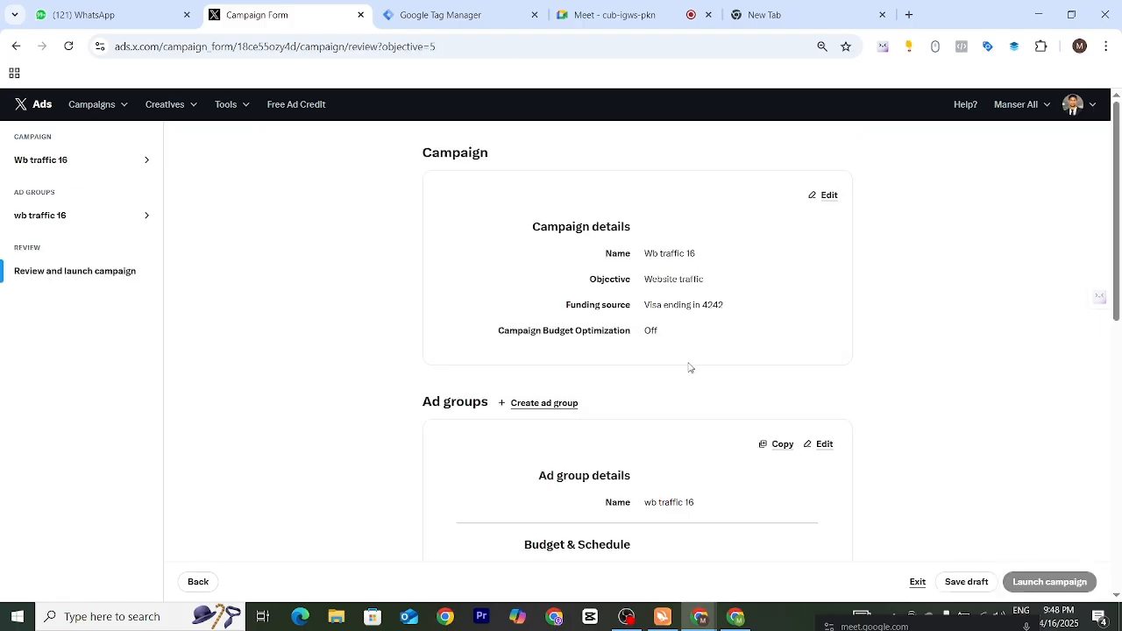
pyautogui.moveTo(409, 164); pyautogui.dragTo(809, 367)
pyautogui.scroll(-2, 383, 352)
pyautogui.scroll(-2, 383, 351)
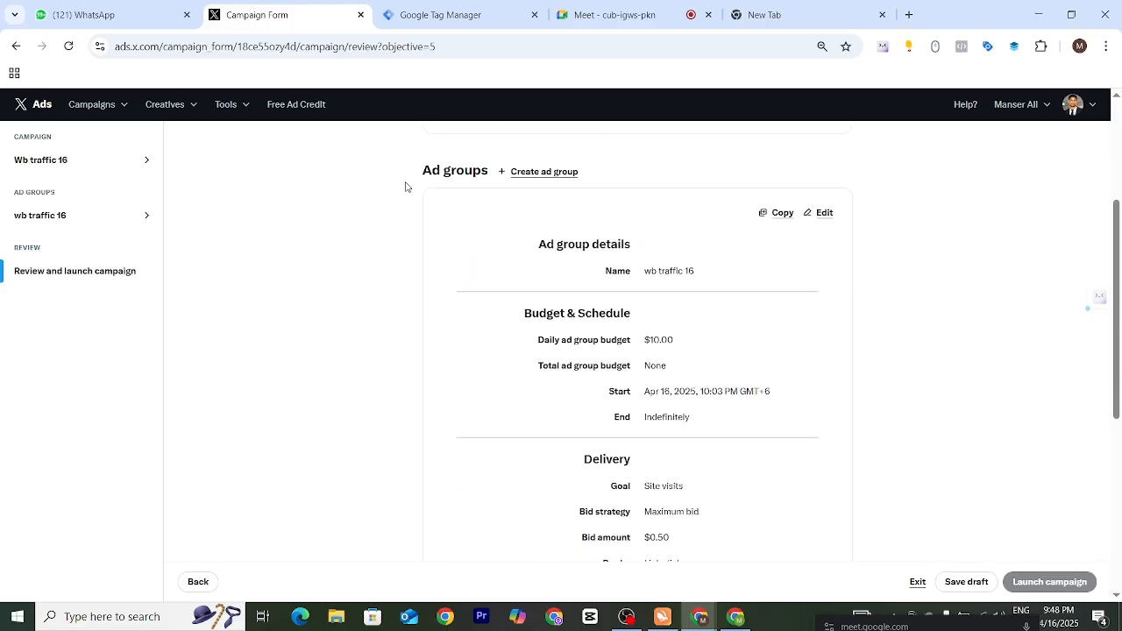
pyautogui.moveTo(406, 183); pyautogui.dragTo(811, 424)
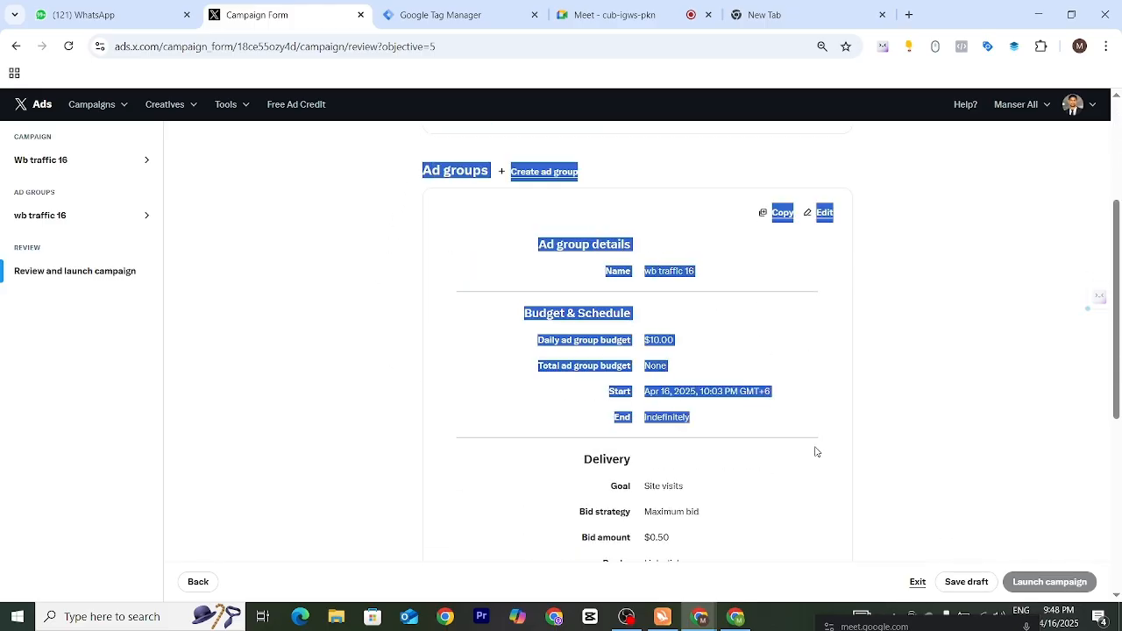
pyautogui.scroll(-3, 815, 450)
pyautogui.moveTo(541, 222); pyautogui.dragTo(892, 466)
pyautogui.click(893, 465)
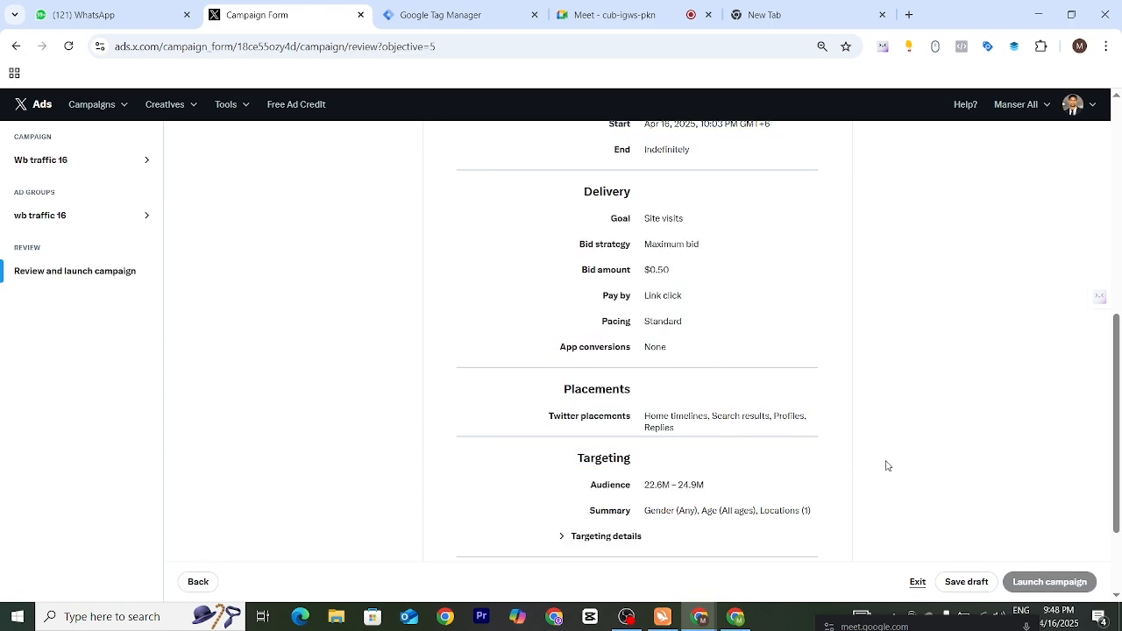
pyautogui.scroll(-3, 693, 456)
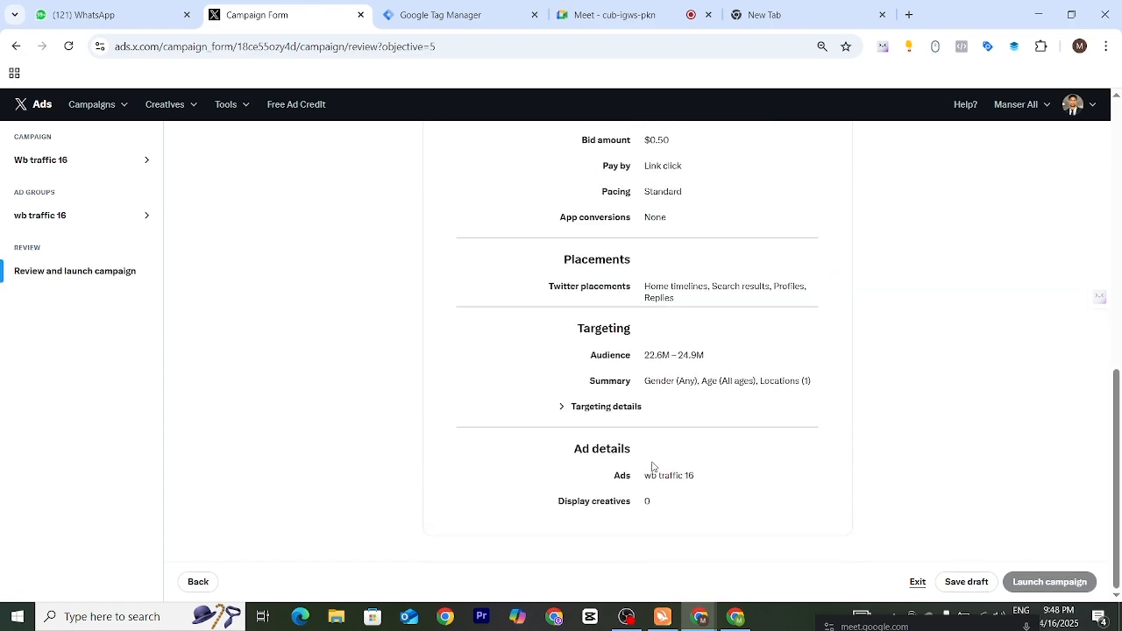
pyautogui.scroll(5, 678, 389)
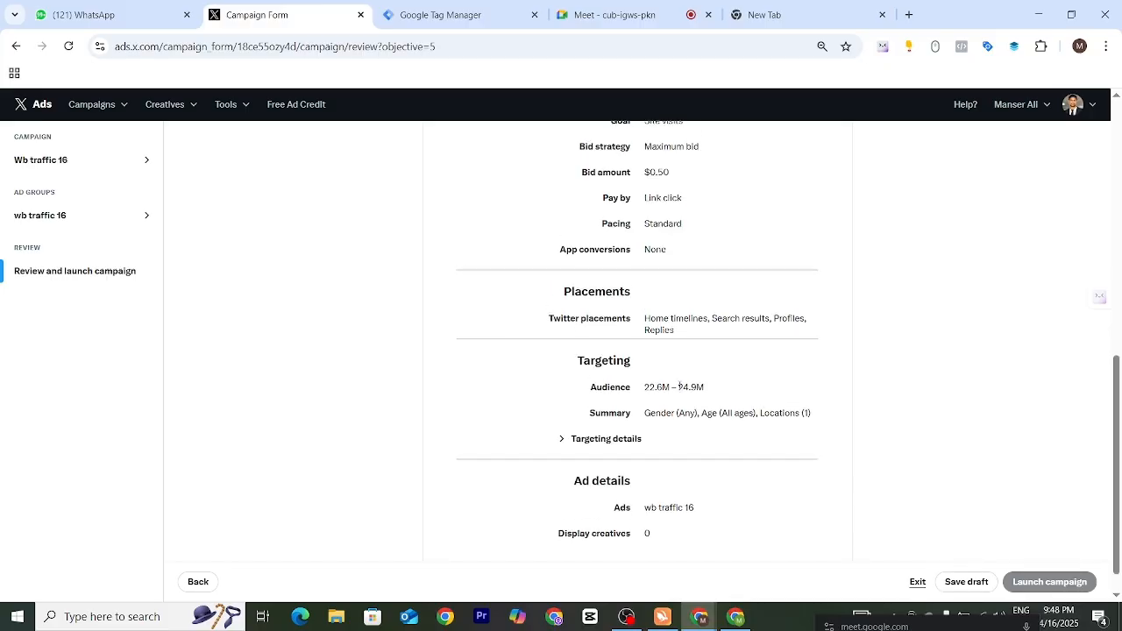
pyautogui.scroll(3, 678, 389)
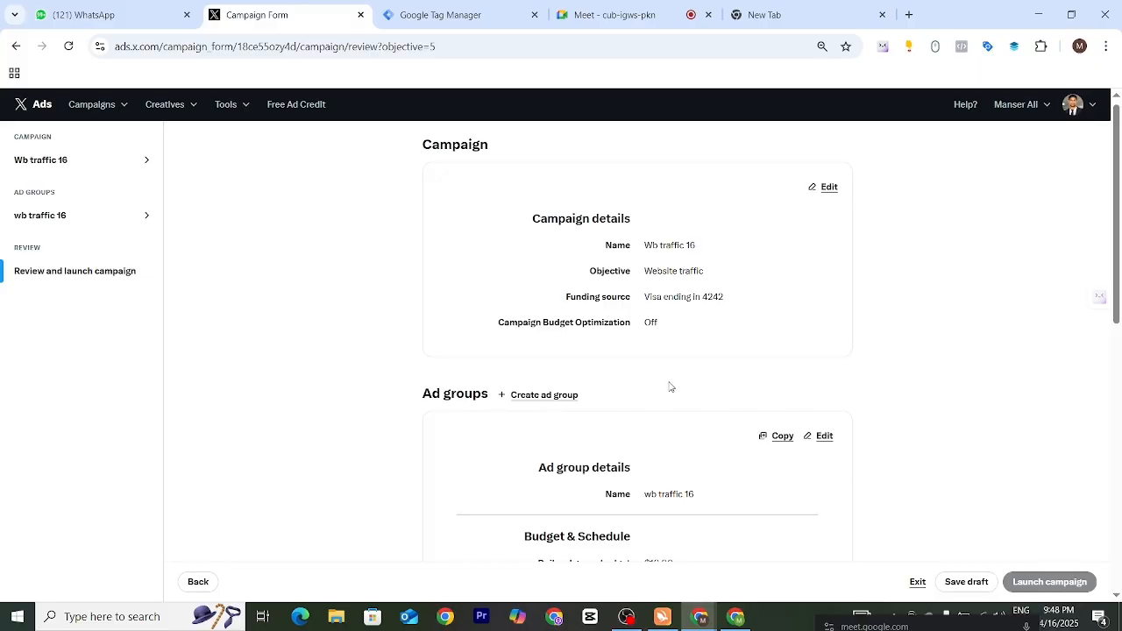
pyautogui.scroll(1, 669, 386)
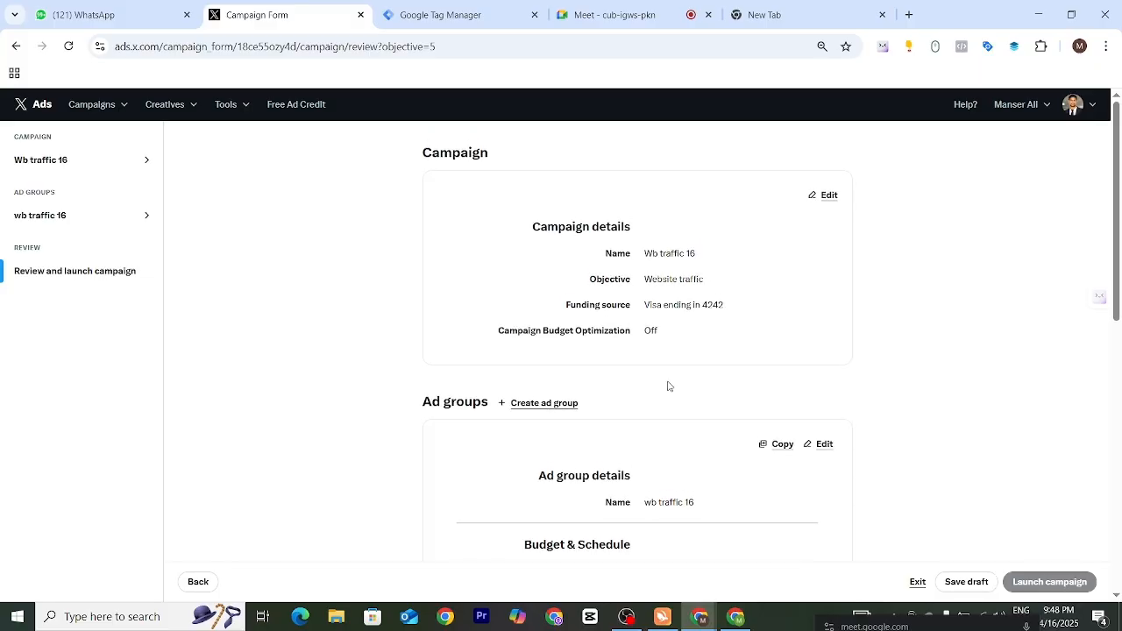
# - Open the flagged ad group details of wb traffic 16 and select Site visits as the site visit event under Delivery
pyautogui.click(60, 216)
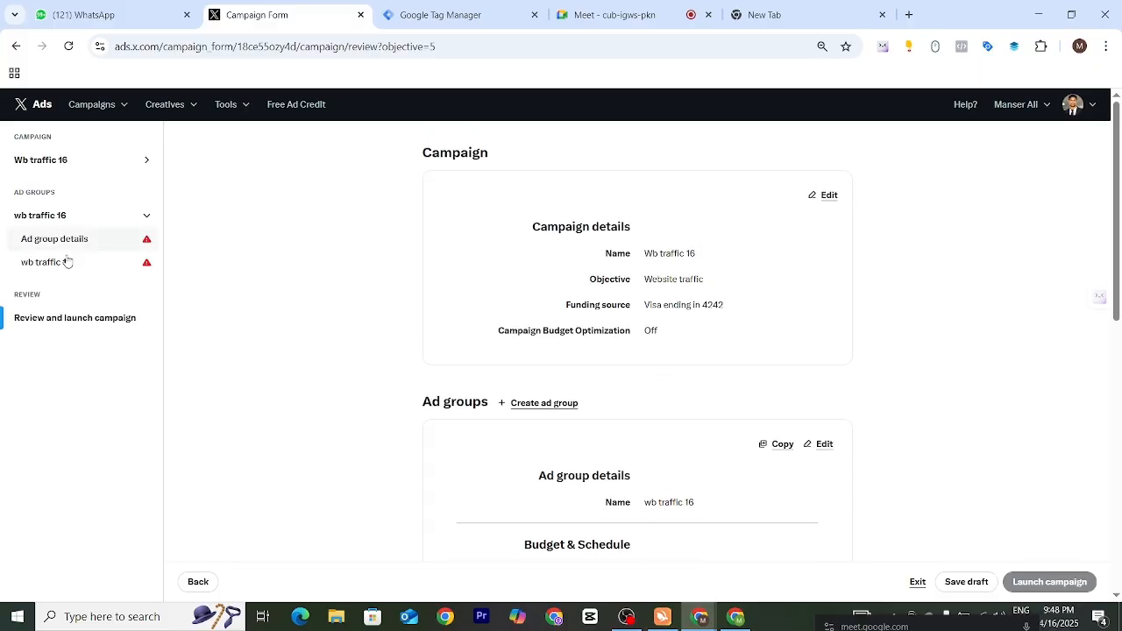
pyautogui.click(147, 244)
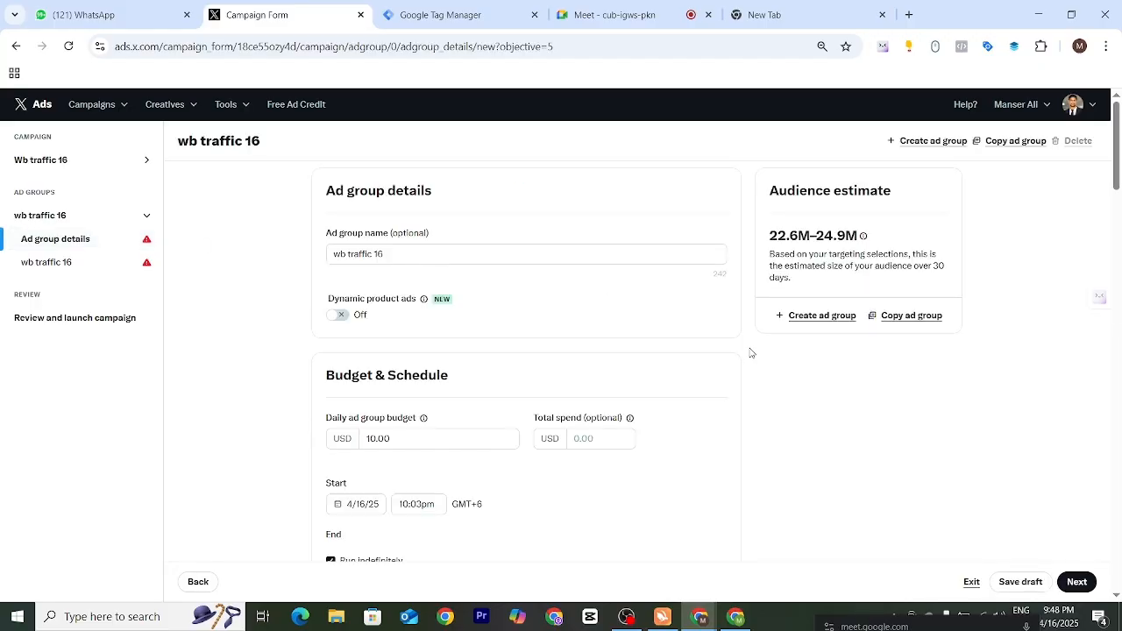
pyautogui.scroll(-2, 465, 388)
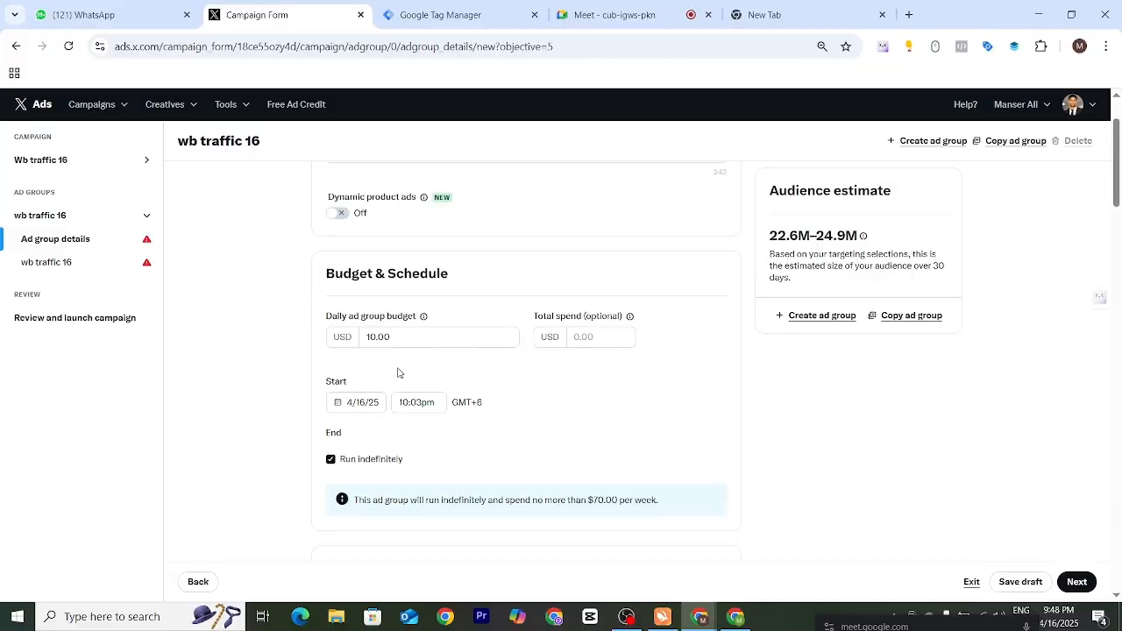
pyautogui.scroll(-3, 457, 386)
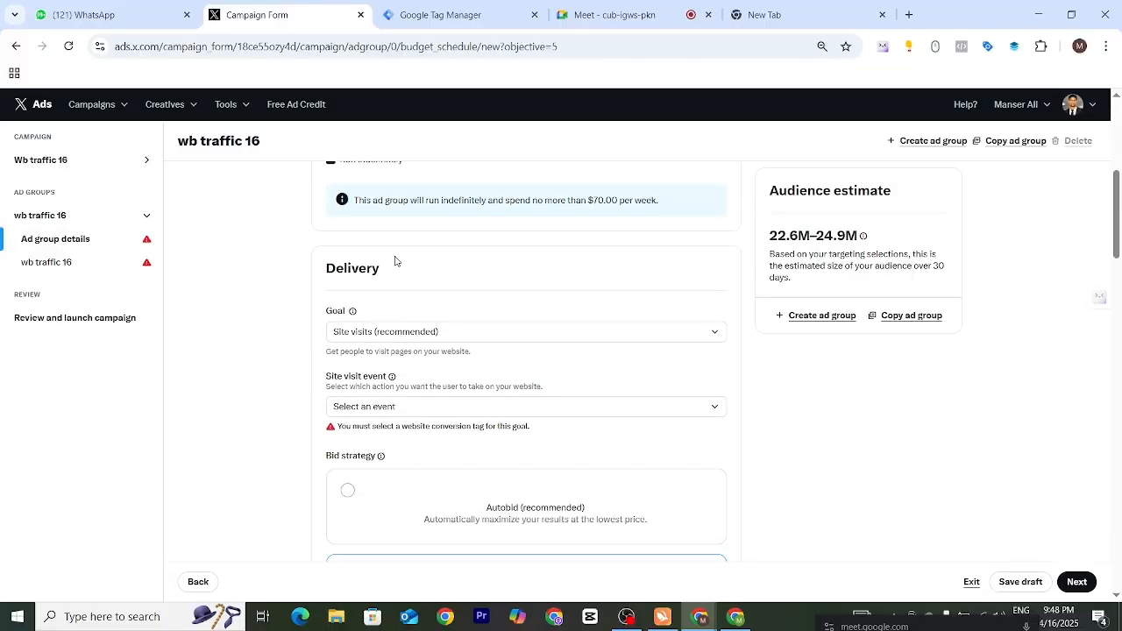
pyautogui.click(429, 409)
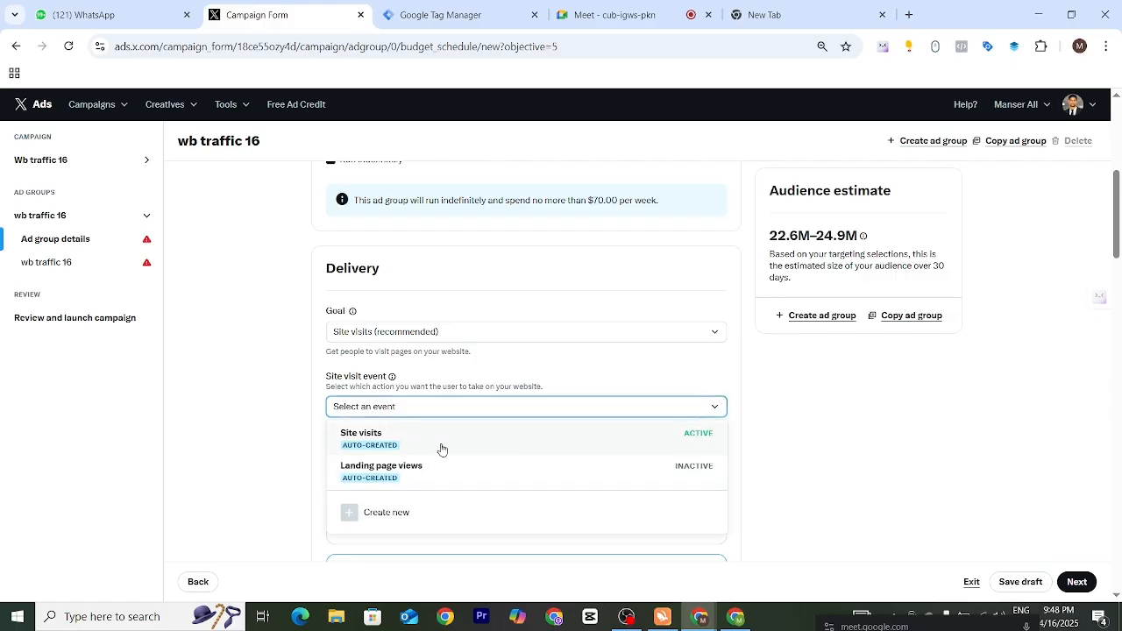
pyautogui.click(441, 449)
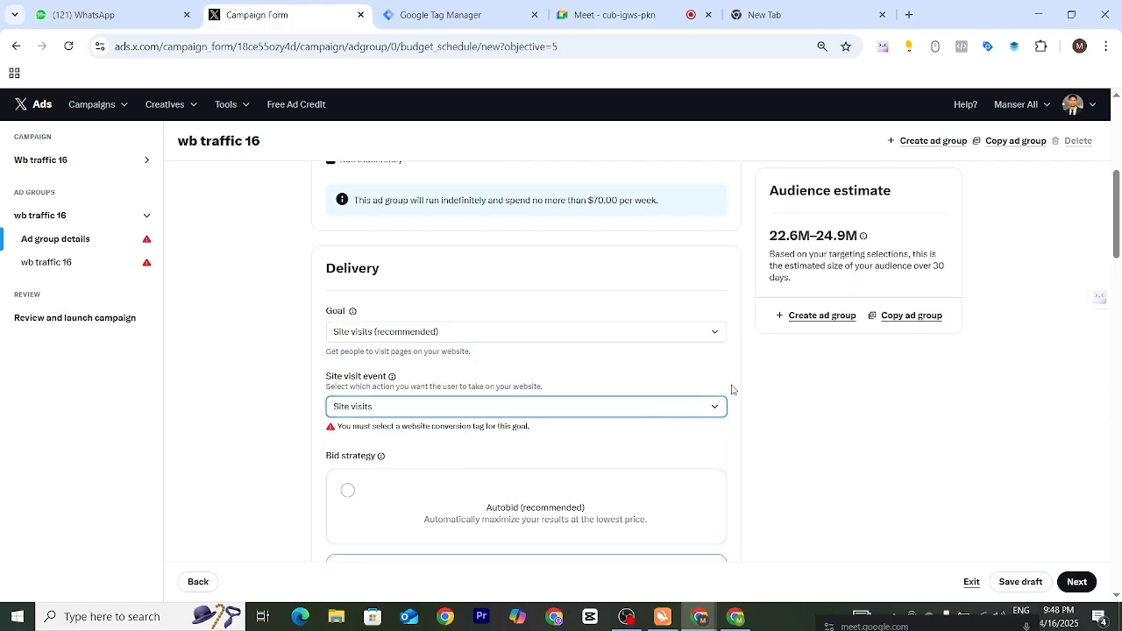
# - Reselect Site visits as the site visit event, check the delivery settings, and proceed to the ad details
pyautogui.scroll(-1, 667, 386)
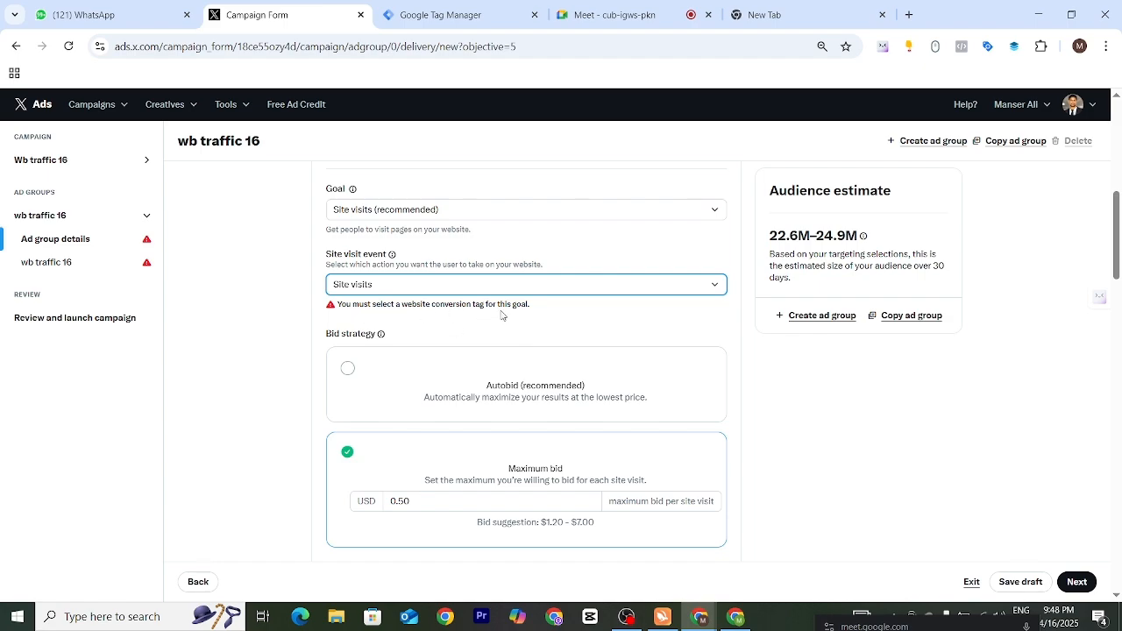
pyautogui.click(698, 286)
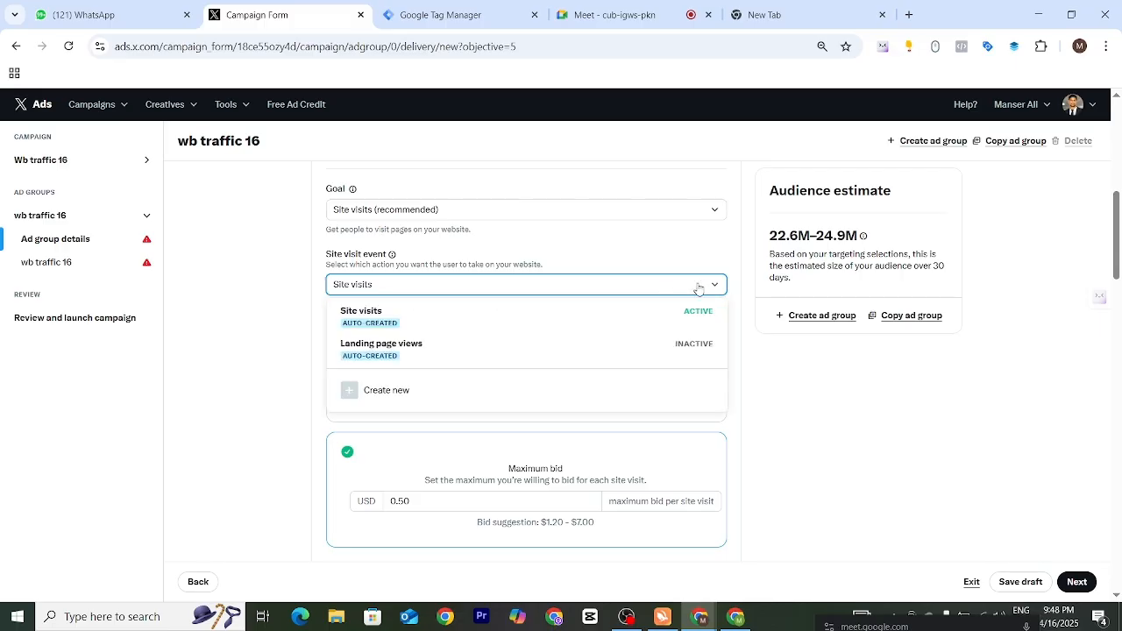
pyautogui.click(651, 322)
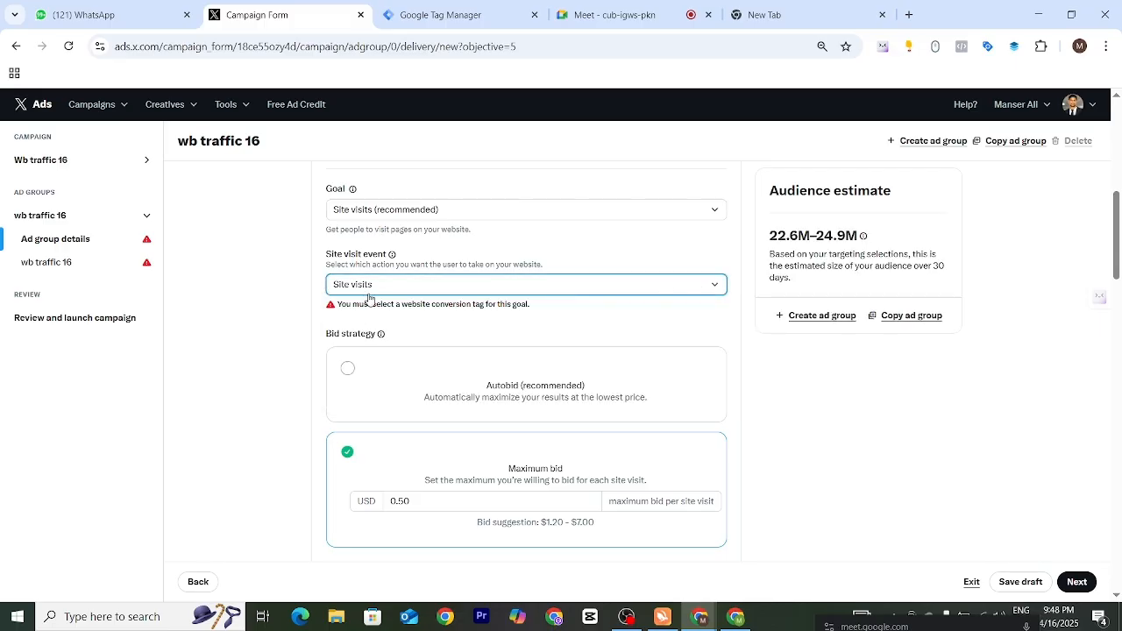
pyautogui.scroll(3, 739, 338)
pyautogui.scroll(-2, 754, 398)
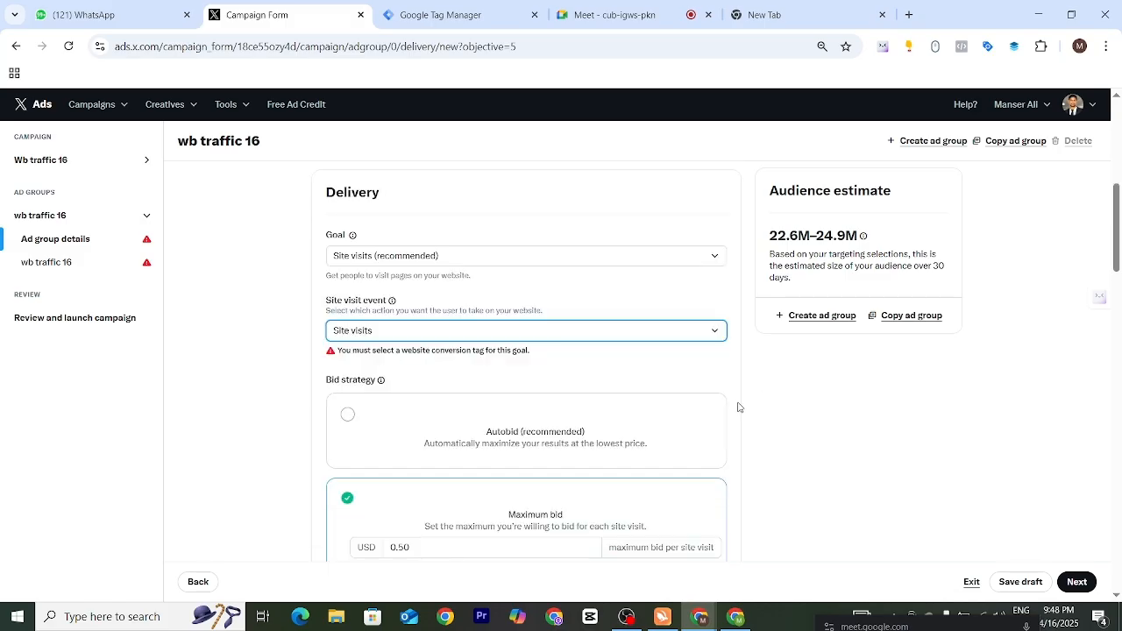
pyautogui.scroll(-2, 739, 408)
pyautogui.click(1075, 583)
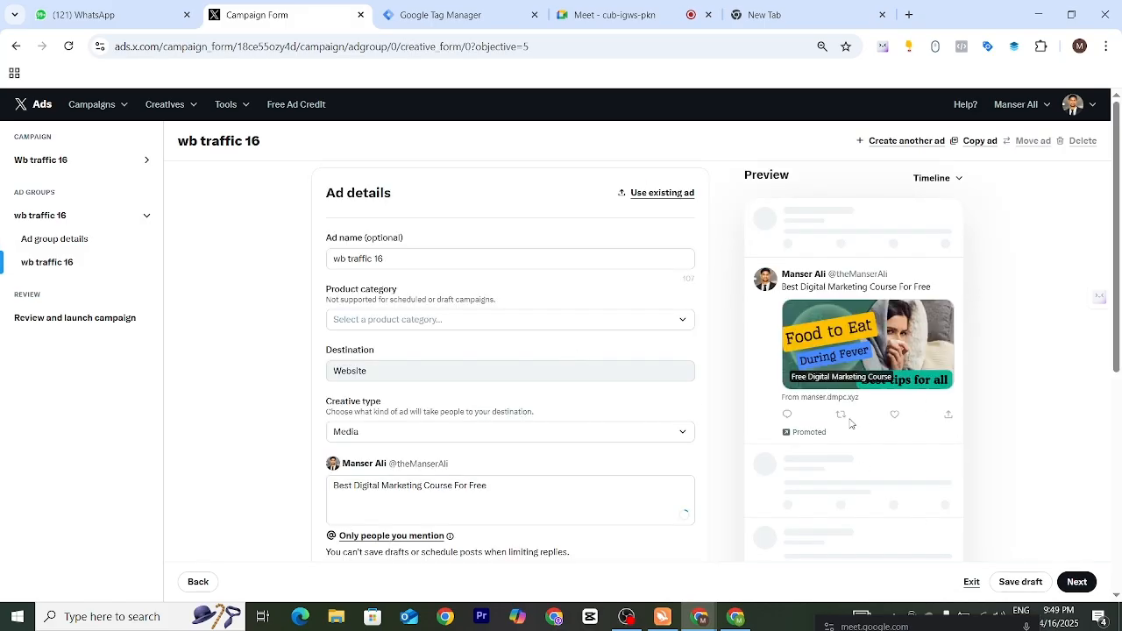
# - Check that the ad group's error flags are cleared, proceed to the review, and launch the Wb traffic 16 campaign
pyautogui.scroll(-3, 698, 439)
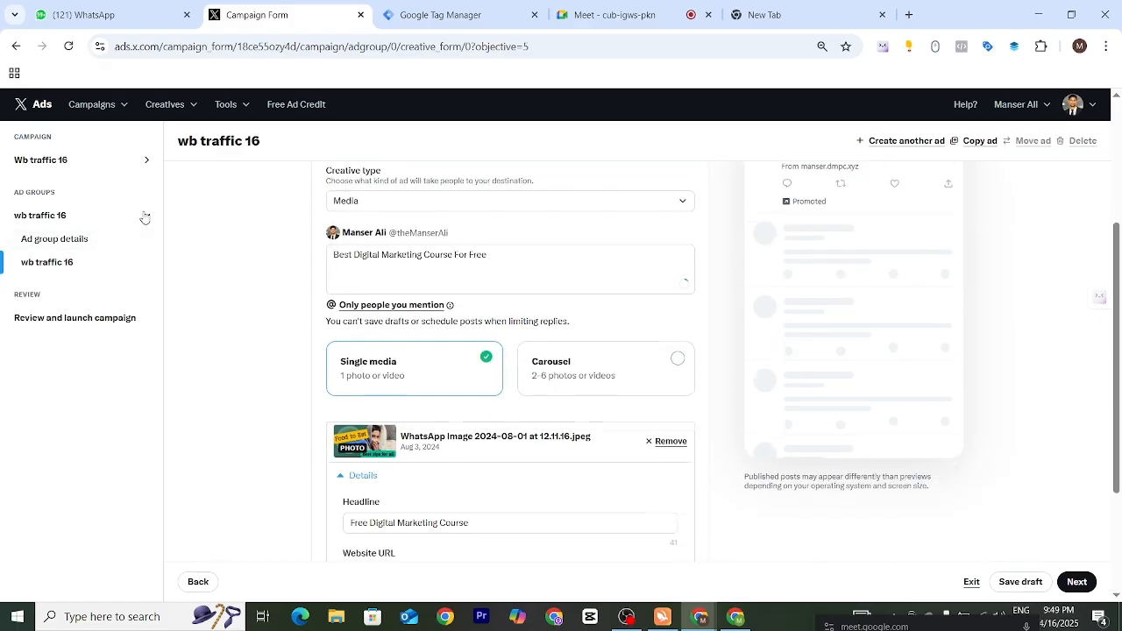
pyautogui.click(146, 214)
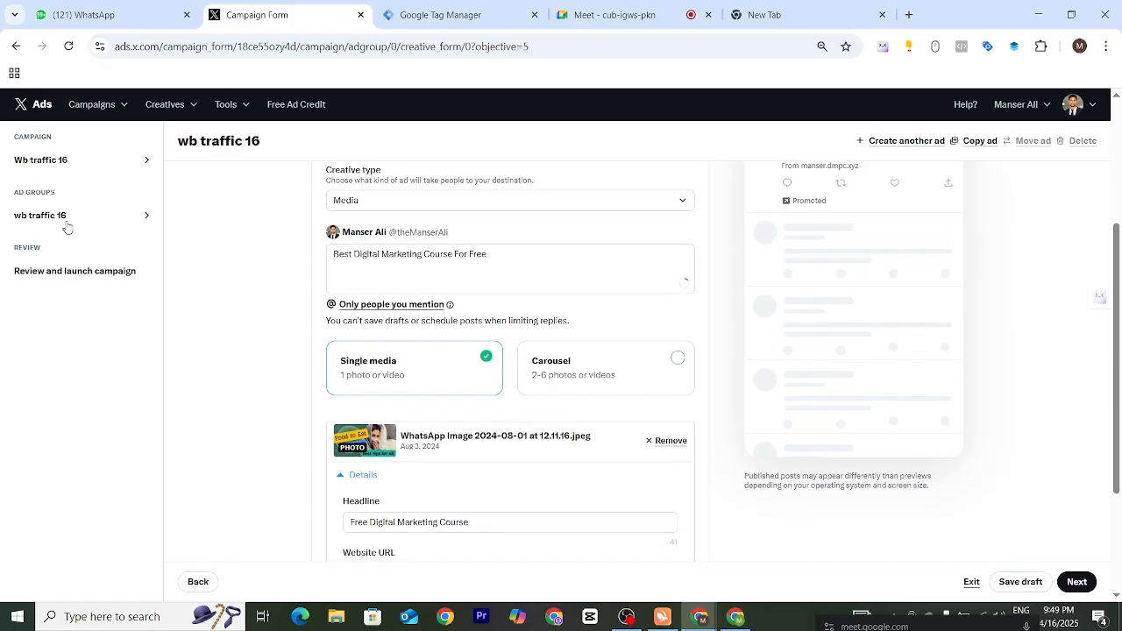
pyautogui.click(1073, 584)
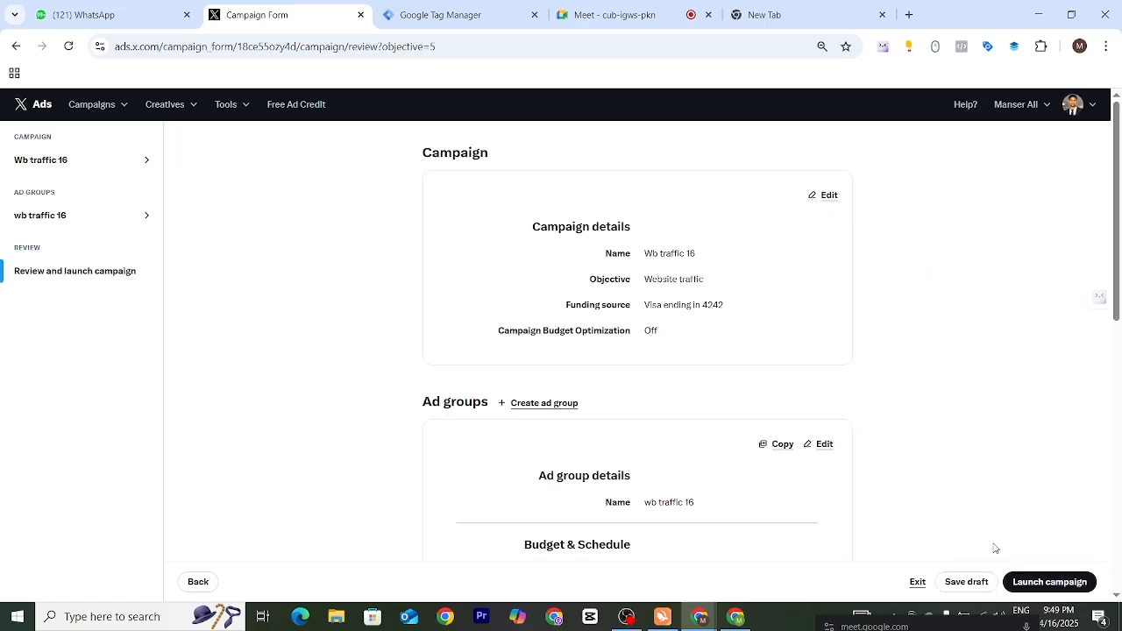
pyautogui.click(1050, 584)
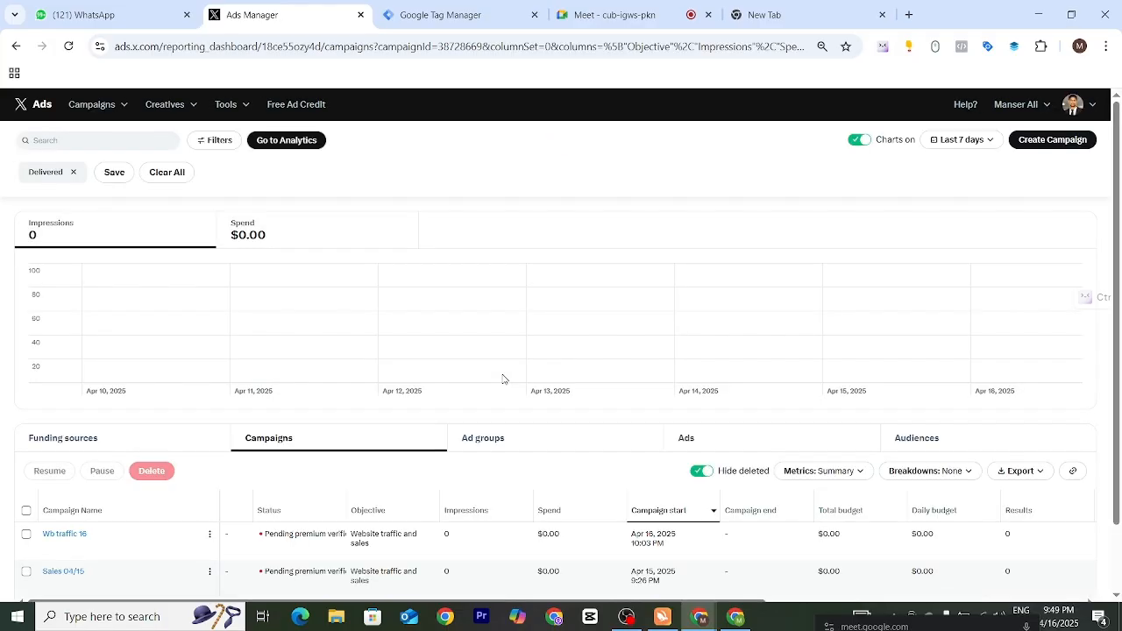
# - Widen the Objective column in the campaigns table and look through the status, schedule, budget, results and pacing columns
pyautogui.scroll(-1, 456, 439)
pyautogui.scroll(-1, 432, 478)
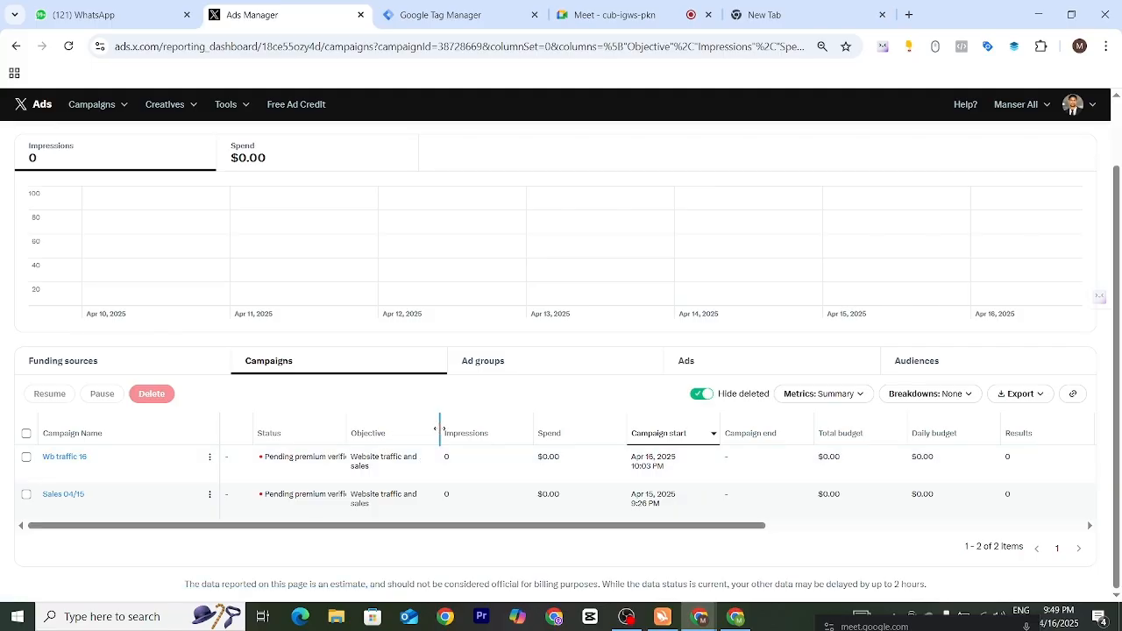
pyautogui.moveTo(439, 429); pyautogui.dragTo(472, 428)
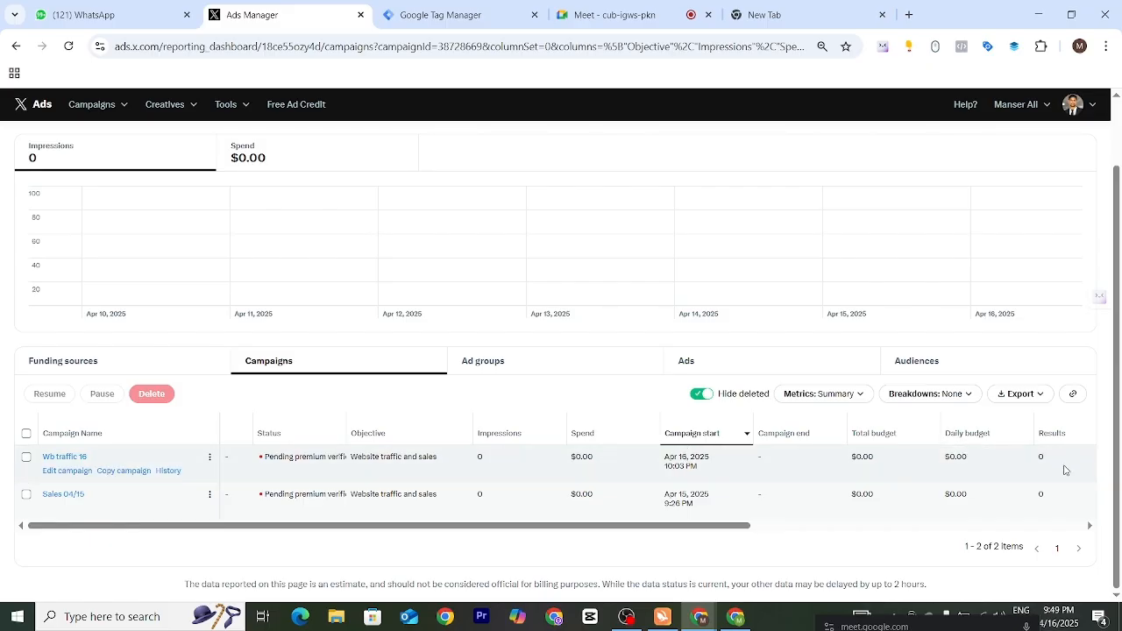
pyautogui.moveTo(732, 532); pyautogui.dragTo(1092, 531)
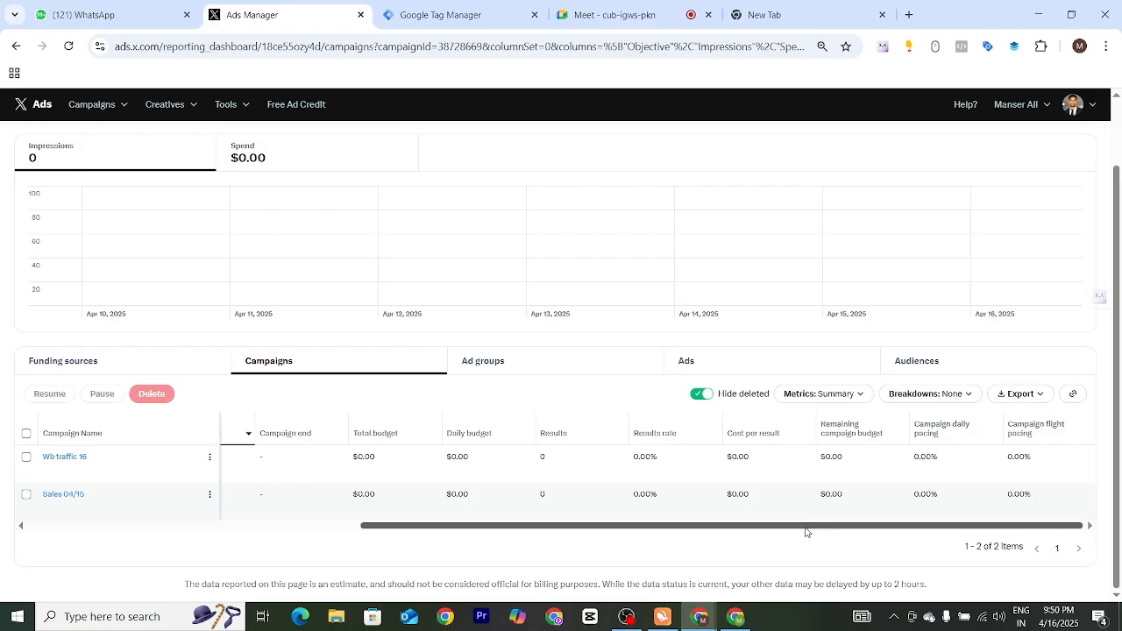
pyautogui.moveTo(805, 527); pyautogui.dragTo(578, 538)
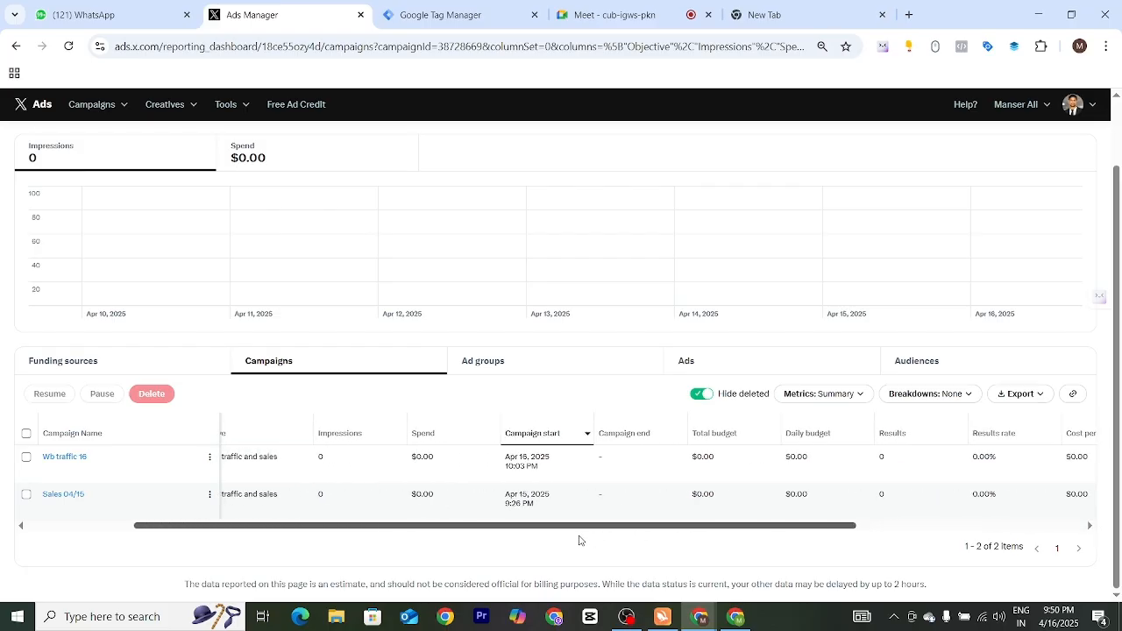